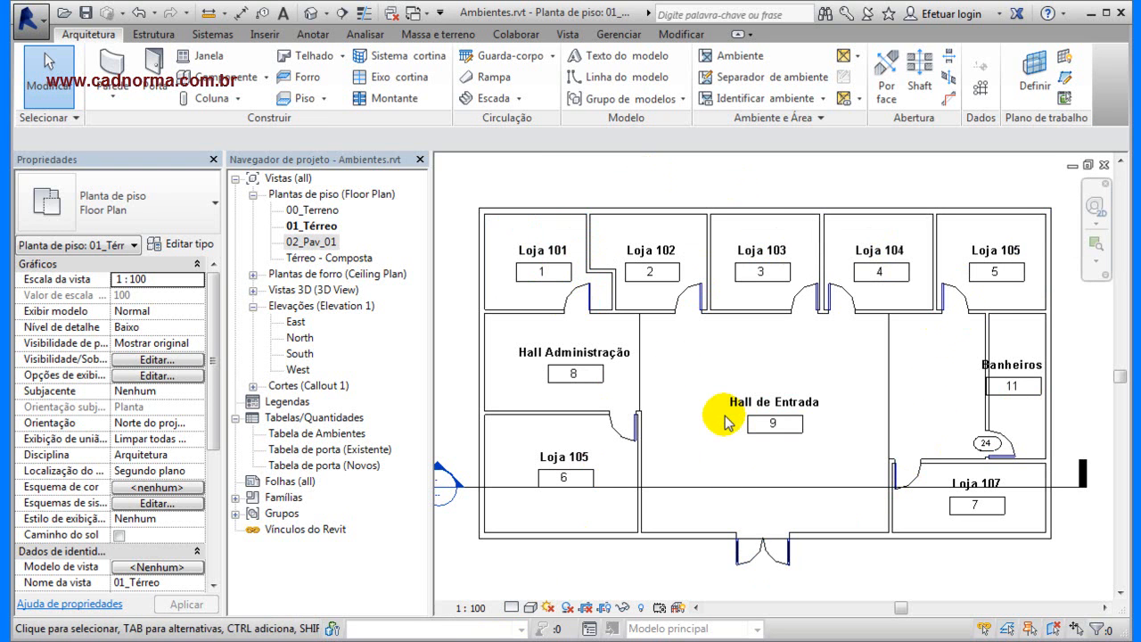
Delete the room tag of Loja 101 in the 01_Térreo plan and select the untagged room.
{"action": "left_click", "coordinate": [520, 236]}
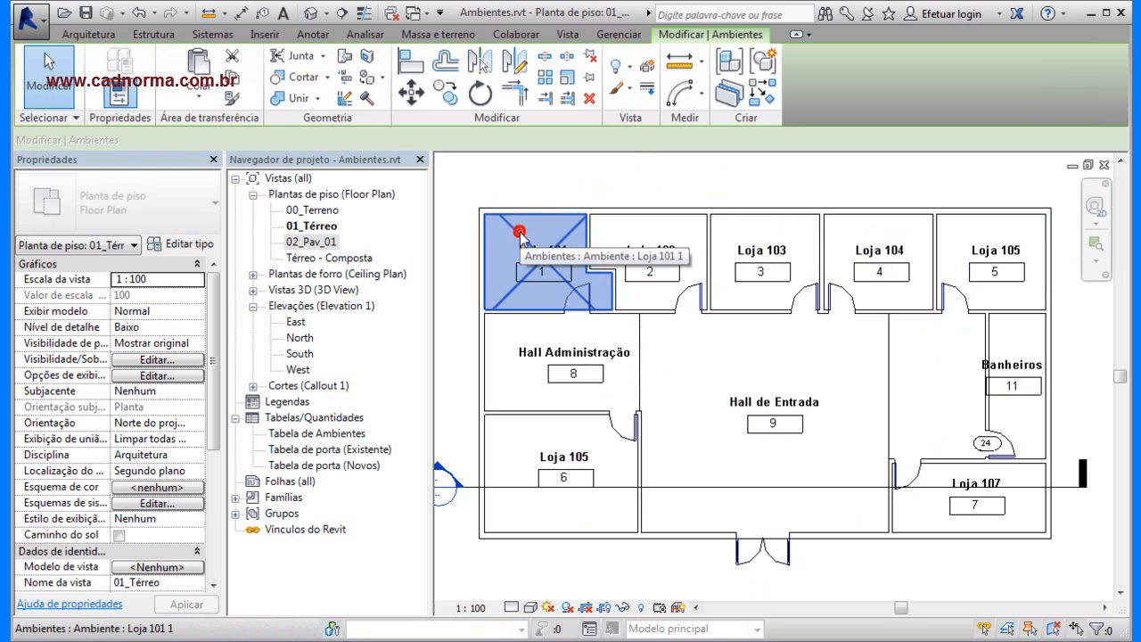
{"action": "left_click", "coordinate": [536, 179]}
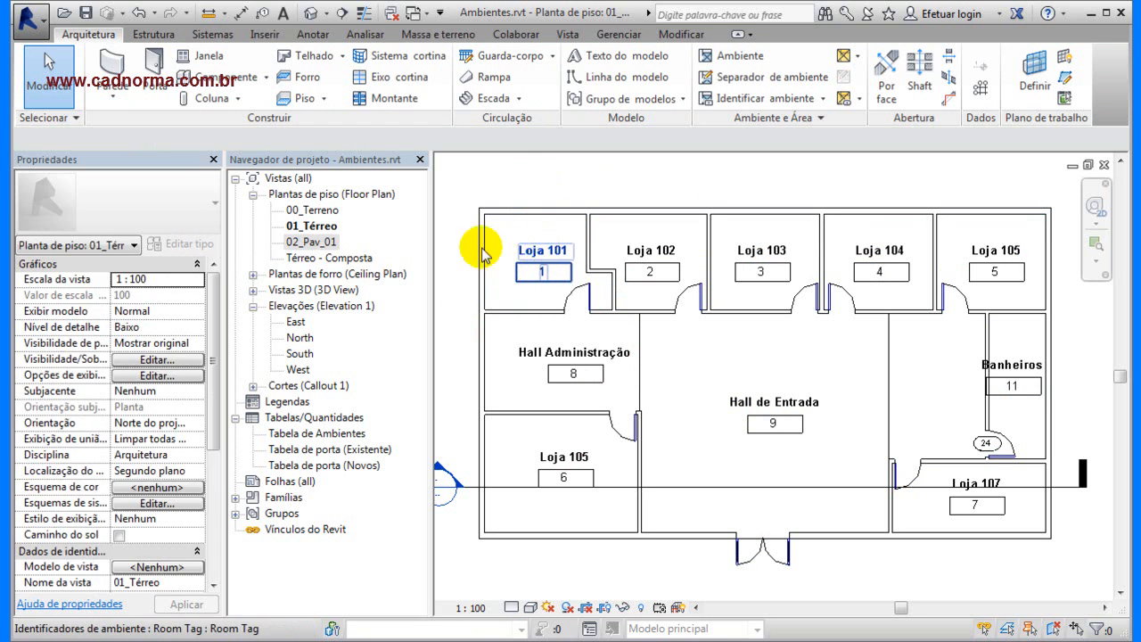
{"action": "left_click", "coordinate": [510, 192]}
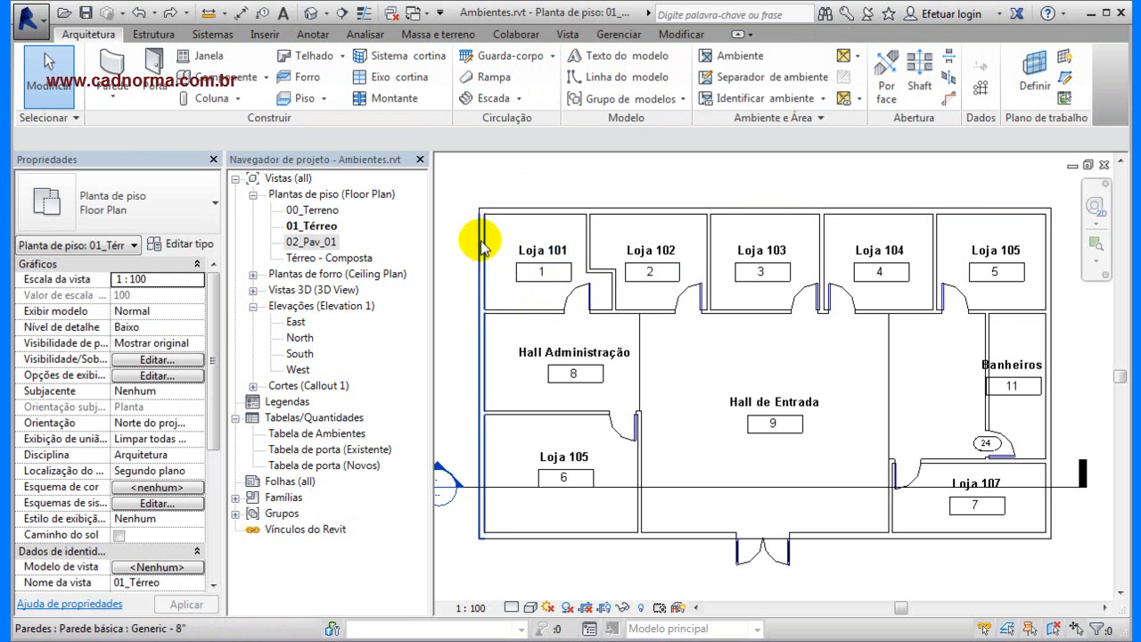
{"action": "left_click", "coordinate": [555, 268]}
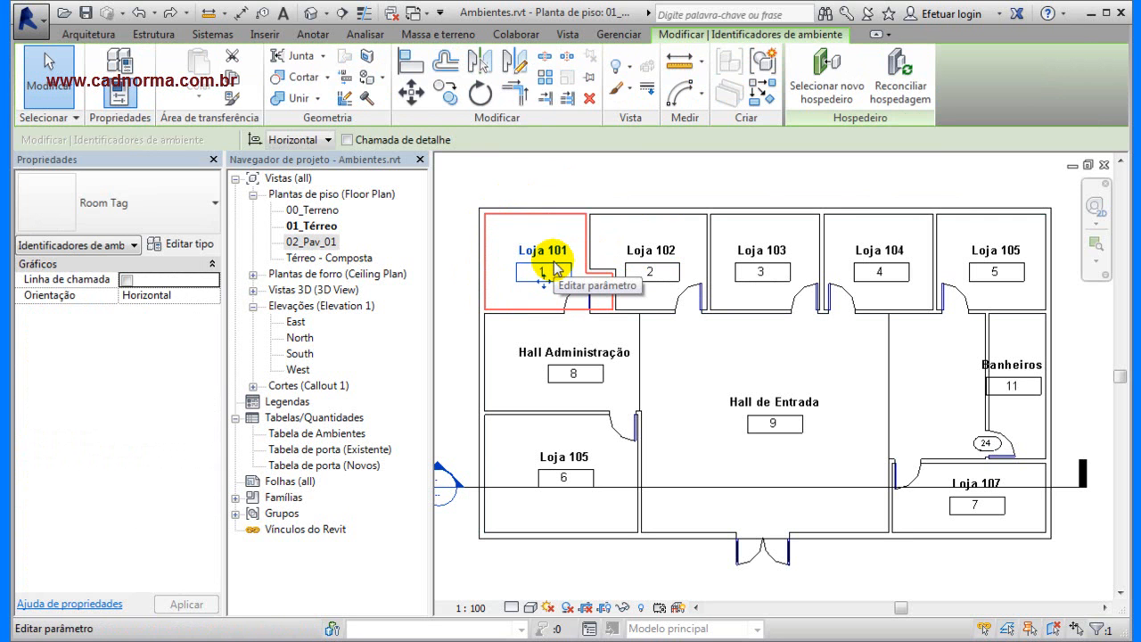
{"action": "key", "text": "Delete"}
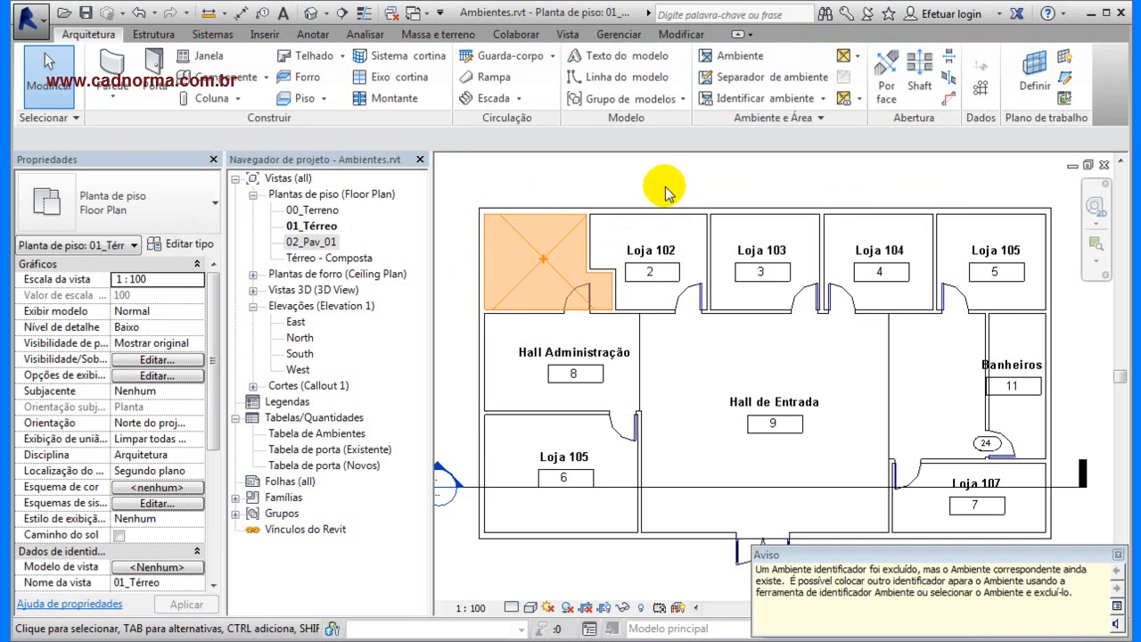
{"action": "left_click", "coordinate": [665, 193]}
{"action": "left_click", "coordinate": [534, 254]}
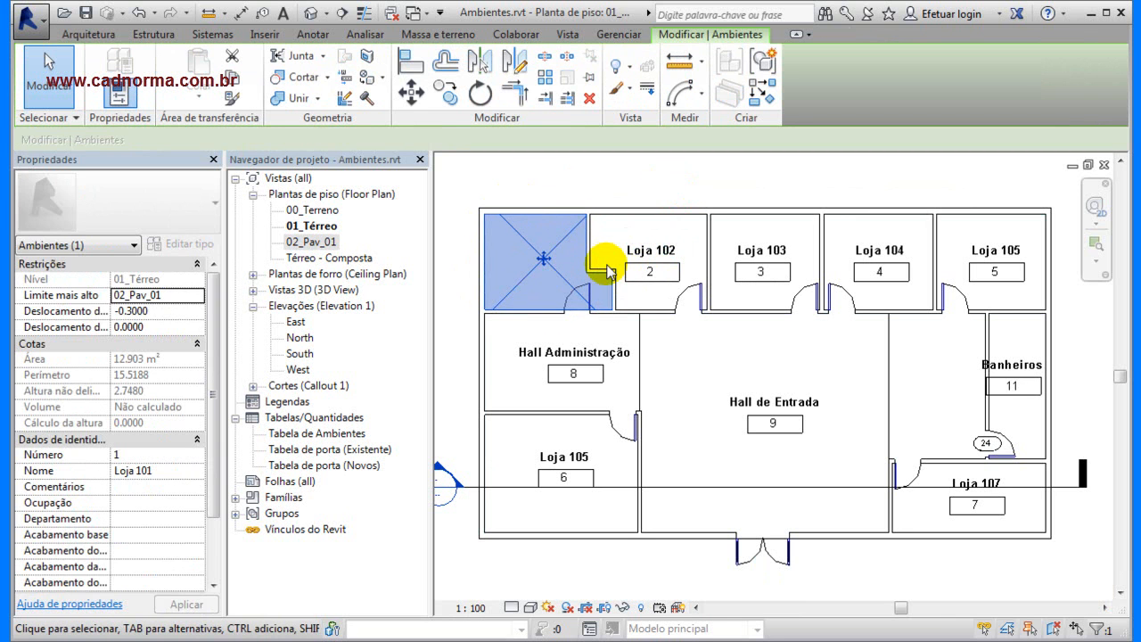
Open Tabela de Ambientes, close the 02_Pav_01 view, and tile the schedule beside the 01_Térreo plan.
{"action": "double_click", "coordinate": [323, 435]}
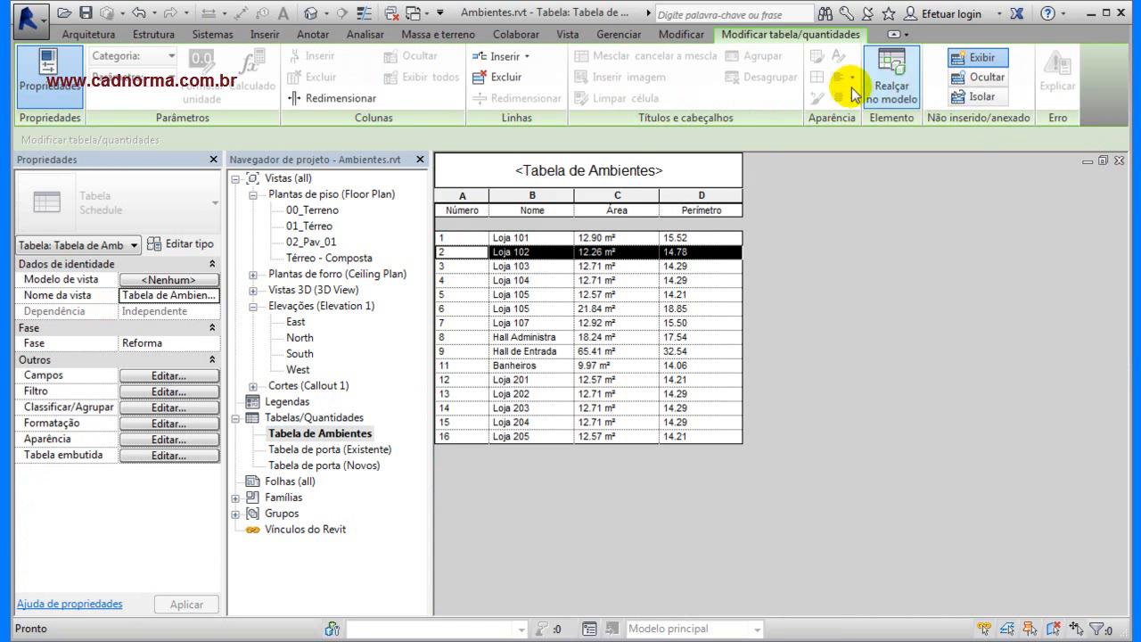
{"action": "left_click", "coordinate": [568, 34]}
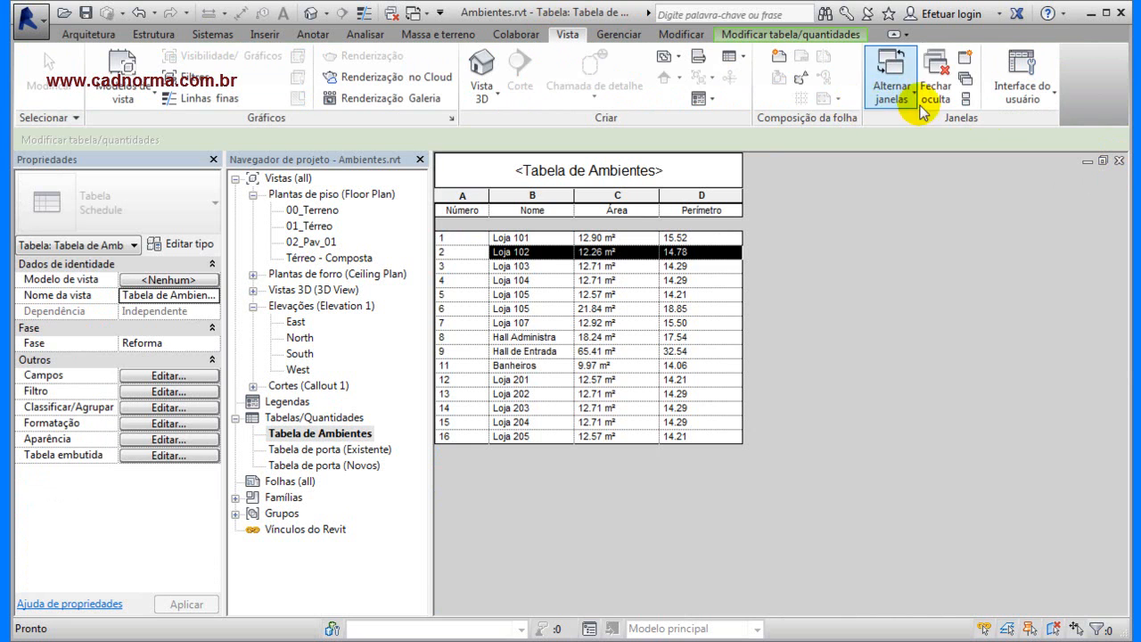
{"action": "left_click", "coordinate": [965, 99]}
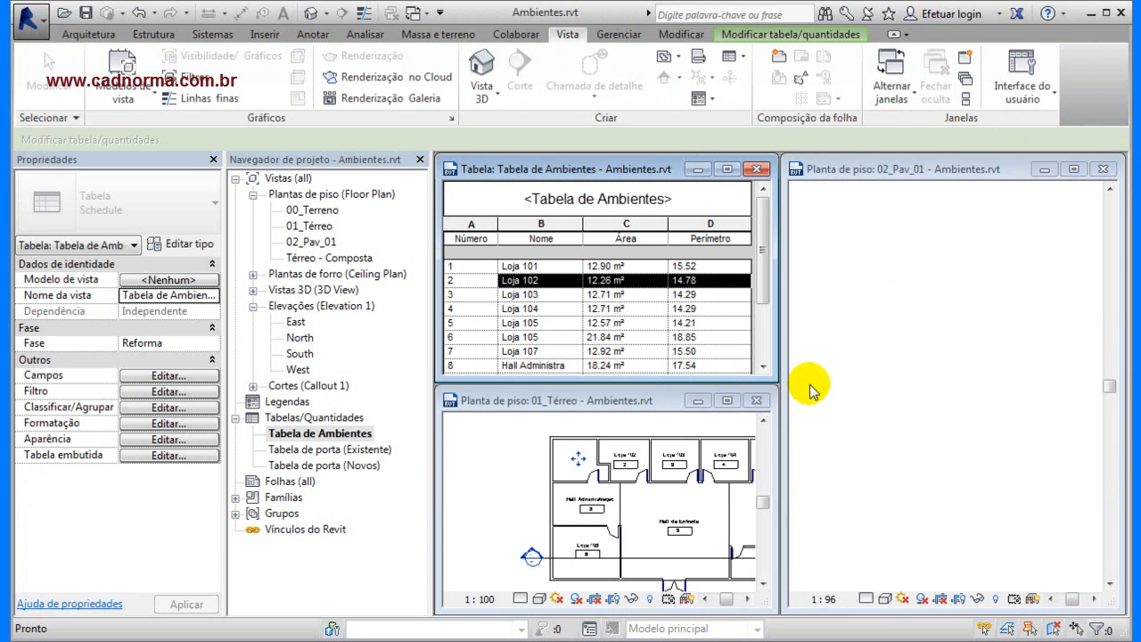
{"action": "left_click", "coordinate": [1103, 169]}
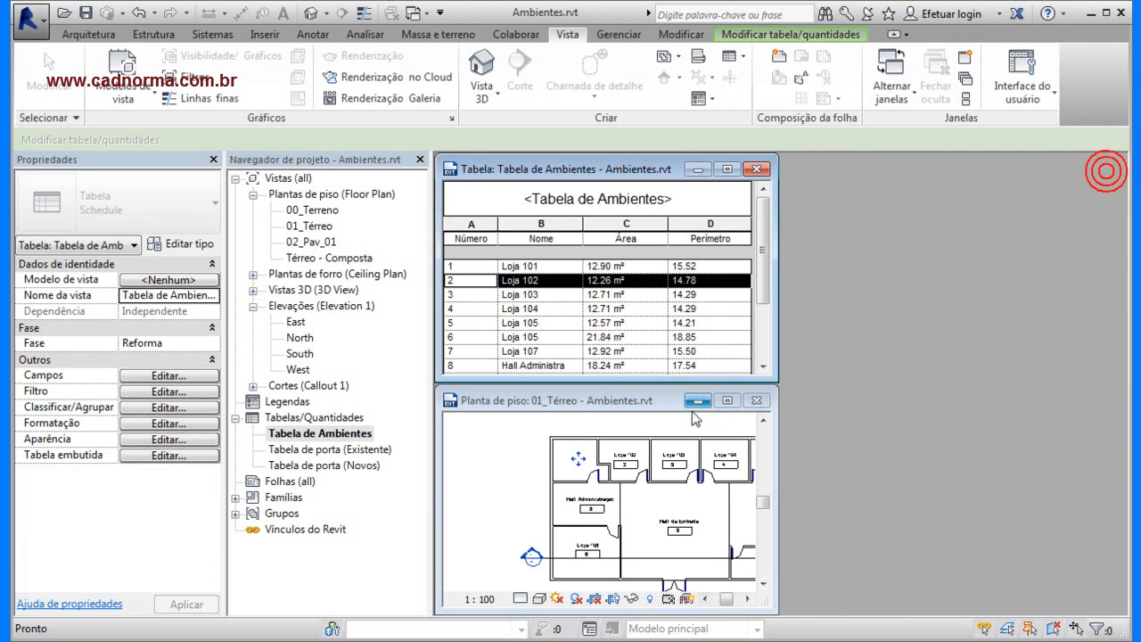
{"action": "left_click_drag", "start_coordinate": [637, 176], "coordinate": [871, 265]}
{"action": "left_click", "coordinate": [965, 99]}
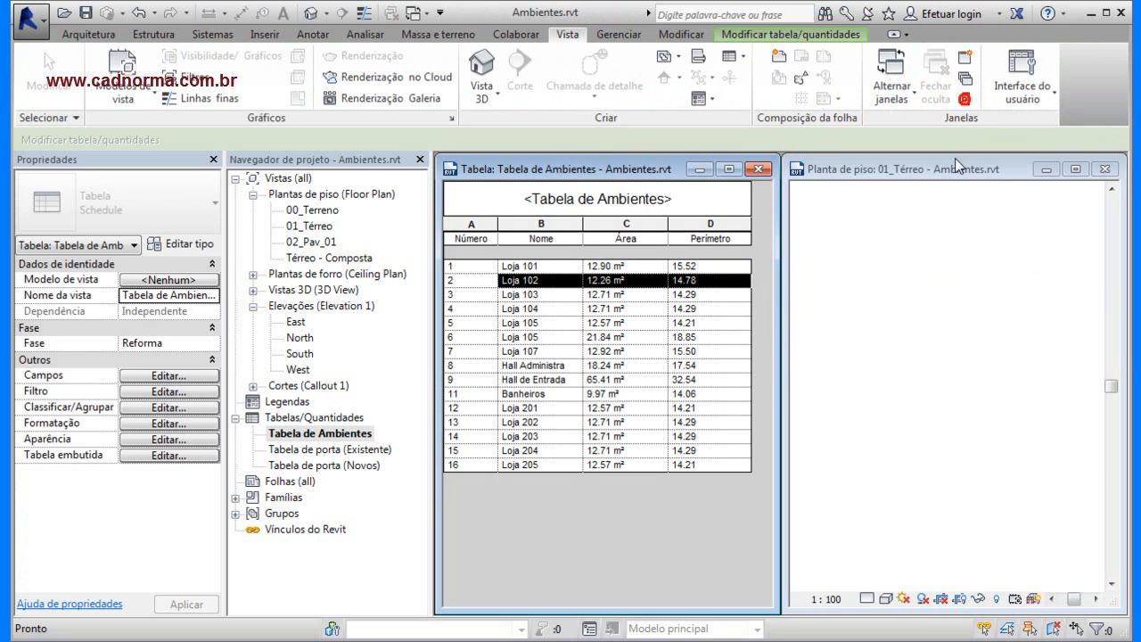
Select the Loja 101 and Loja 102 rooms in the plan to compare them with the room schedule.
{"action": "left_click", "coordinate": [943, 316]}
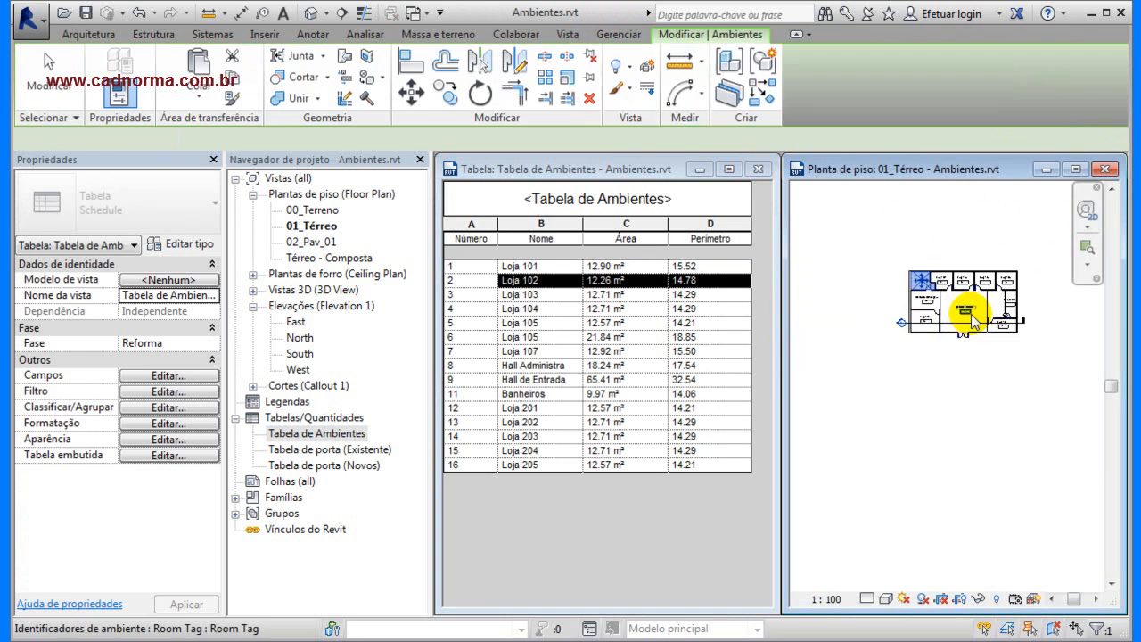
{"action": "scroll", "coordinate": [943, 317], "scroll_direction": "up", "scroll_amount": 5}
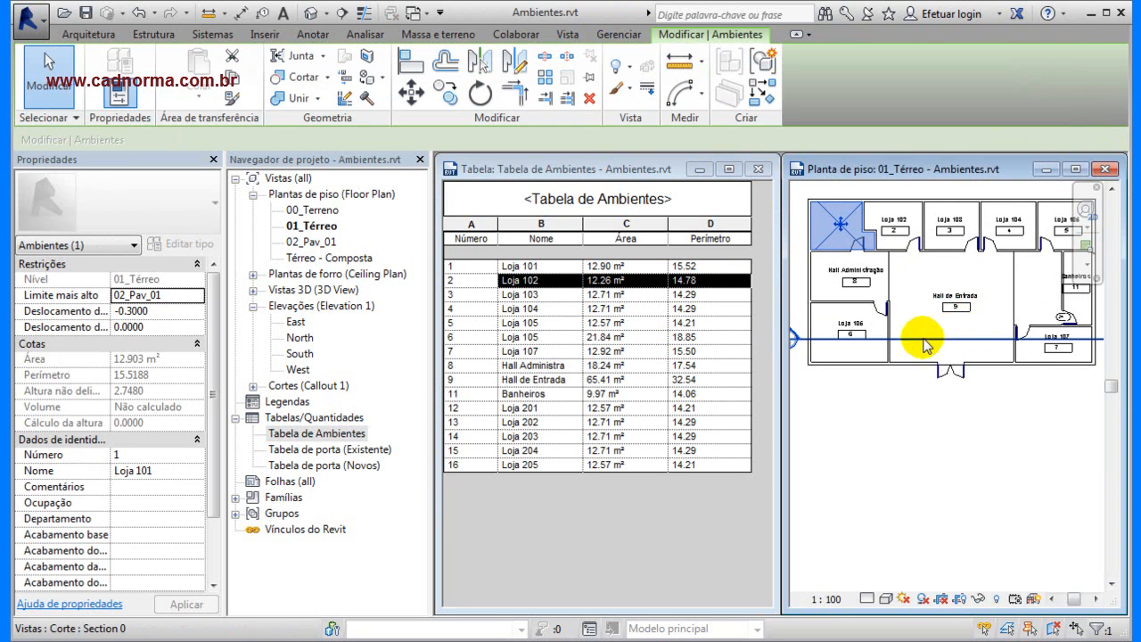
{"action": "left_click", "coordinate": [927, 462]}
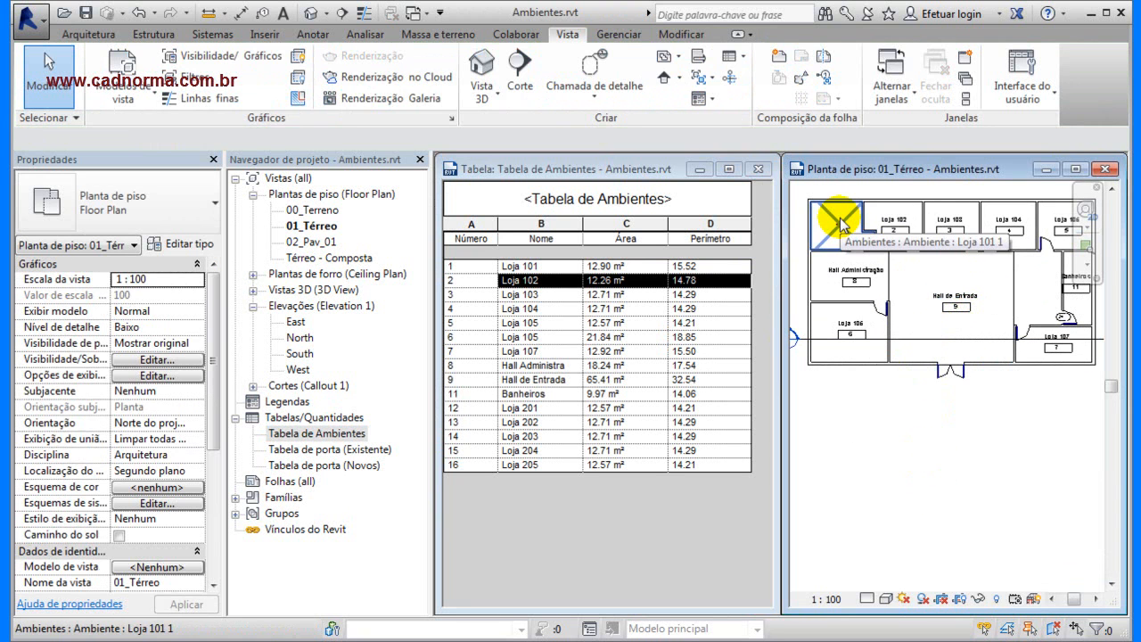
{"action": "left_click", "coordinate": [836, 230]}
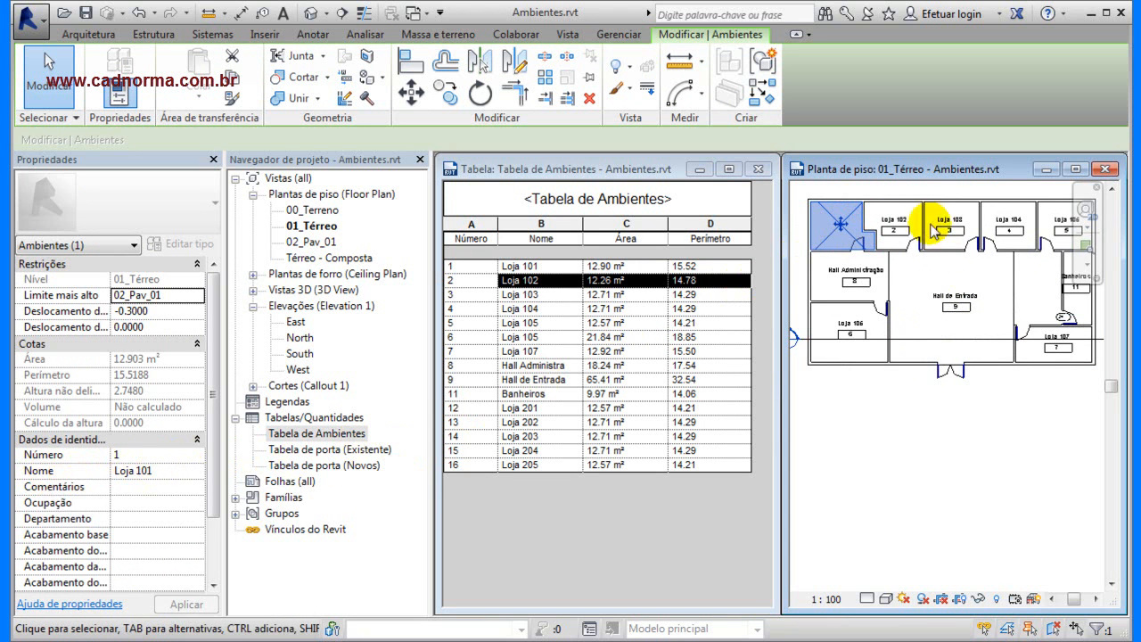
{"action": "left_click", "coordinate": [905, 214]}
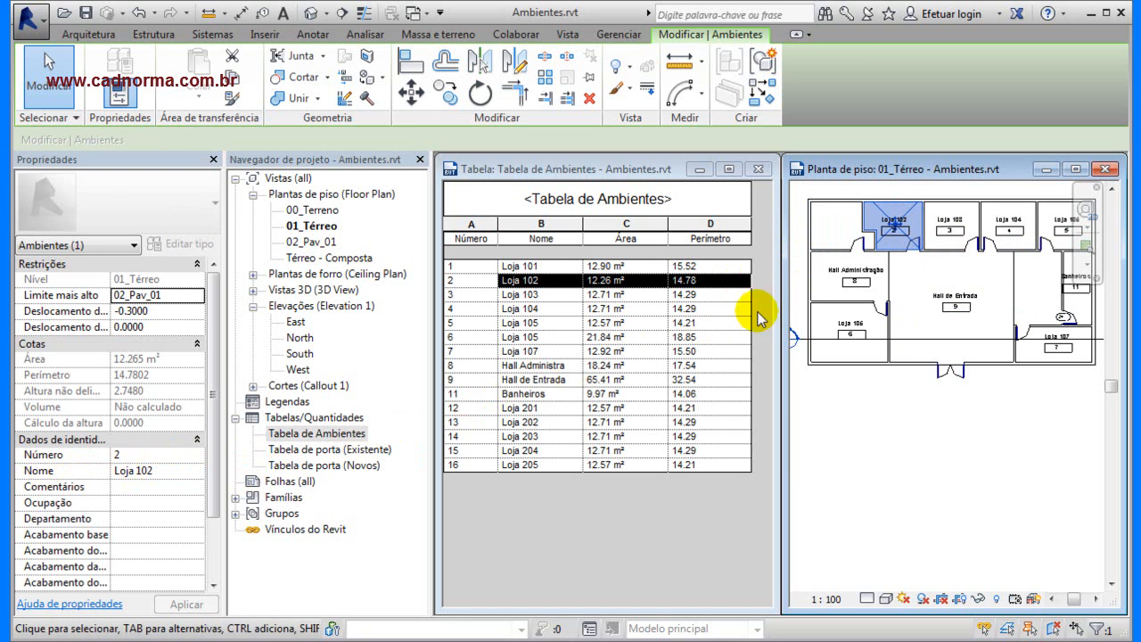
{"action": "left_click", "coordinate": [900, 426]}
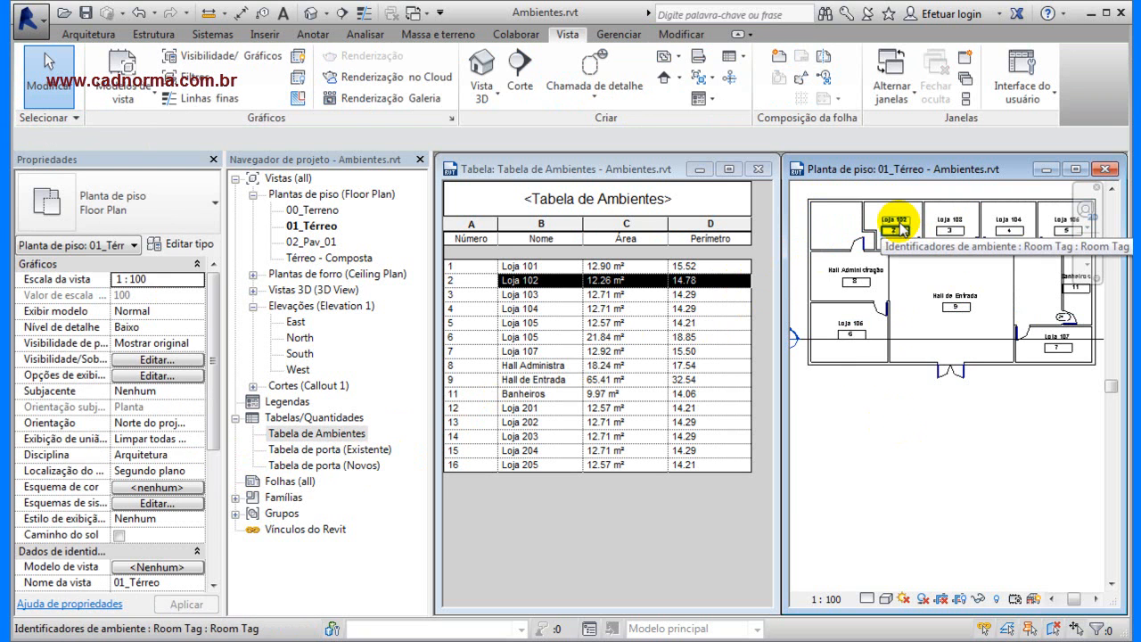
Select the whole ground floor plan, filter the selection to Identificadores de ambiente only, and delete those room tags.
{"action": "scroll", "coordinate": [922, 300], "scroll_direction": "down", "scroll_amount": 3}
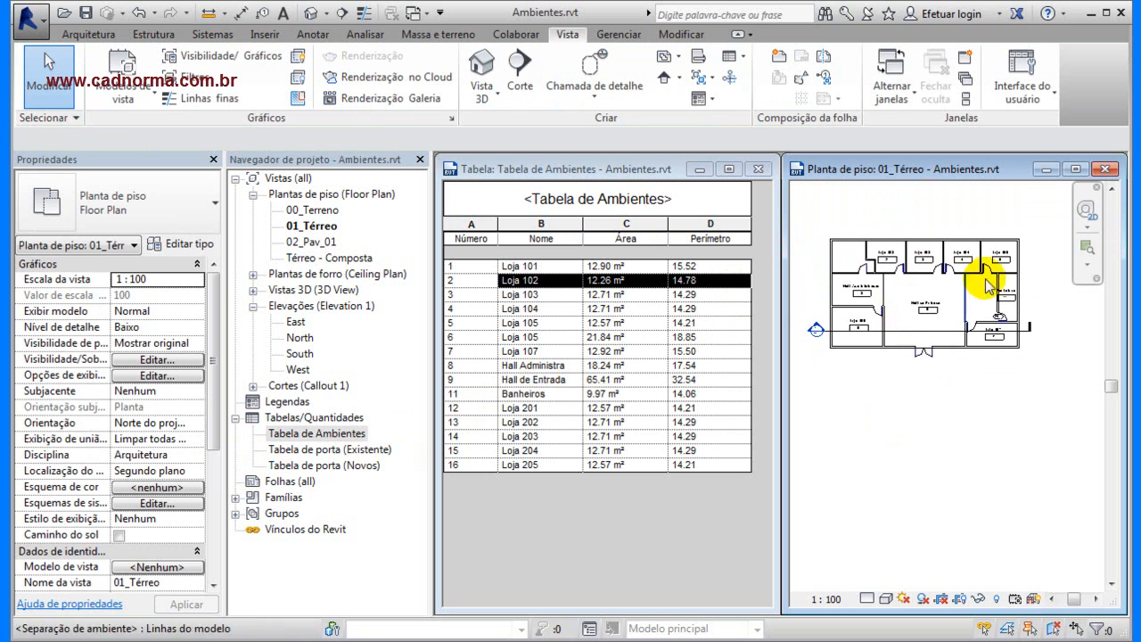
{"action": "left_click_drag", "start_coordinate": [1034, 221], "coordinate": [834, 356]}
{"action": "left_click", "coordinate": [804, 78]}
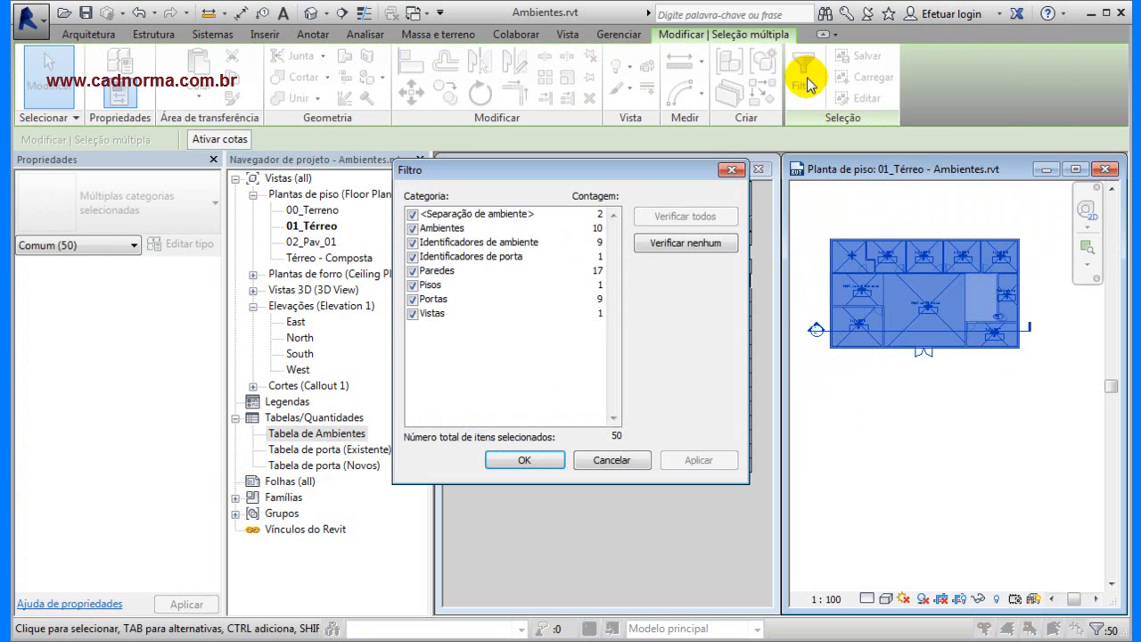
{"action": "left_click", "coordinate": [694, 242]}
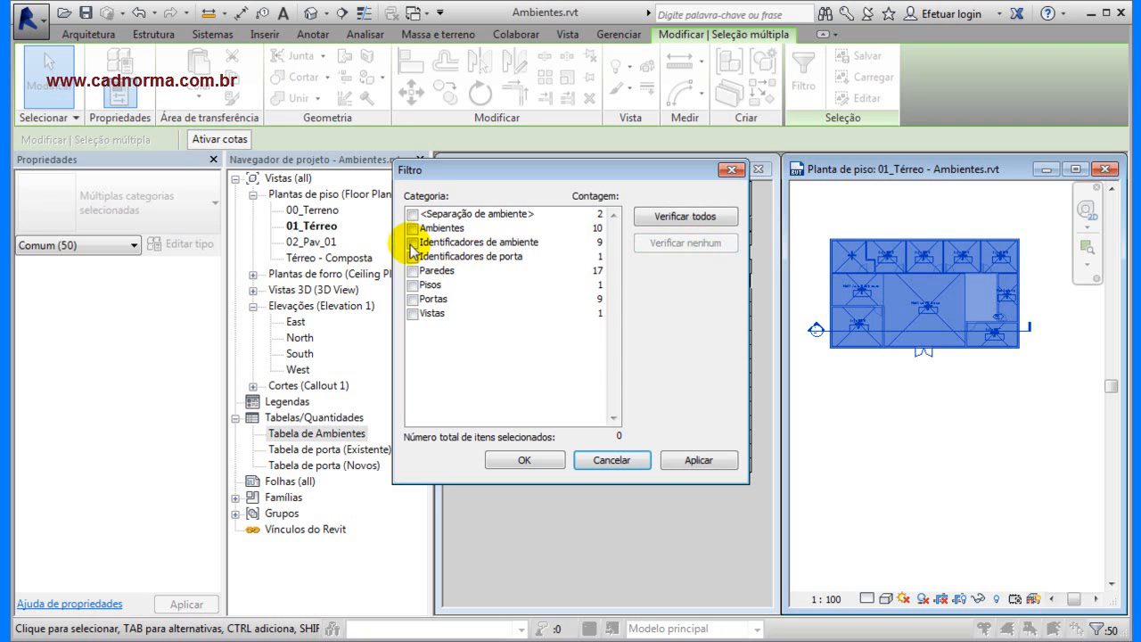
{"action": "left_click", "coordinate": [412, 242]}
{"action": "left_click", "coordinate": [668, 460]}
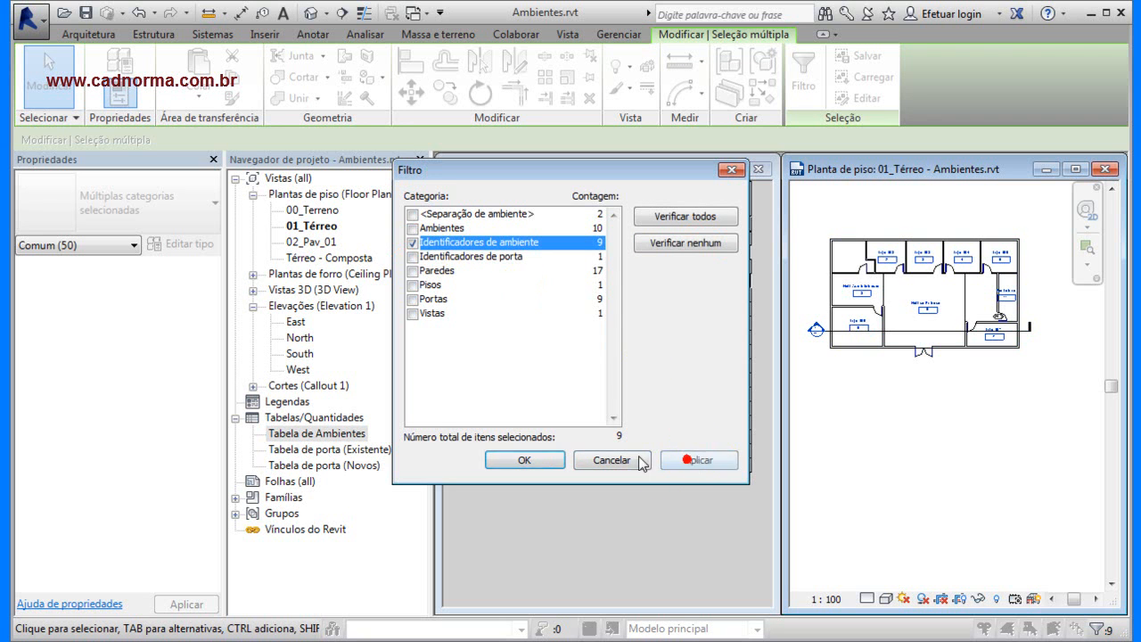
{"action": "left_click", "coordinate": [526, 460]}
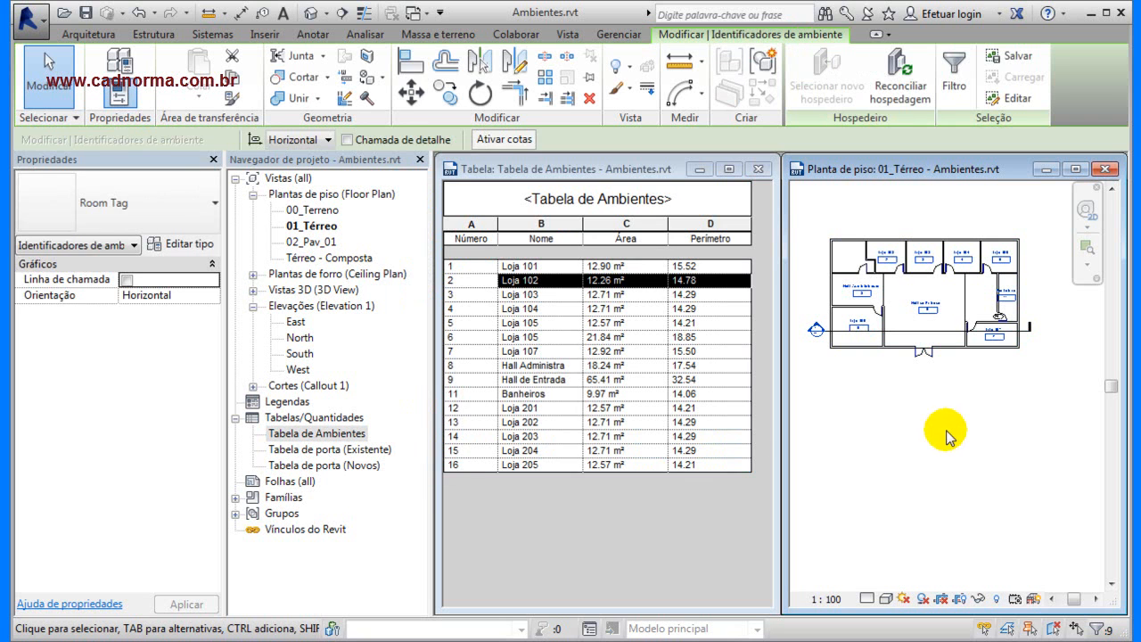
{"action": "key", "text": "Delete"}
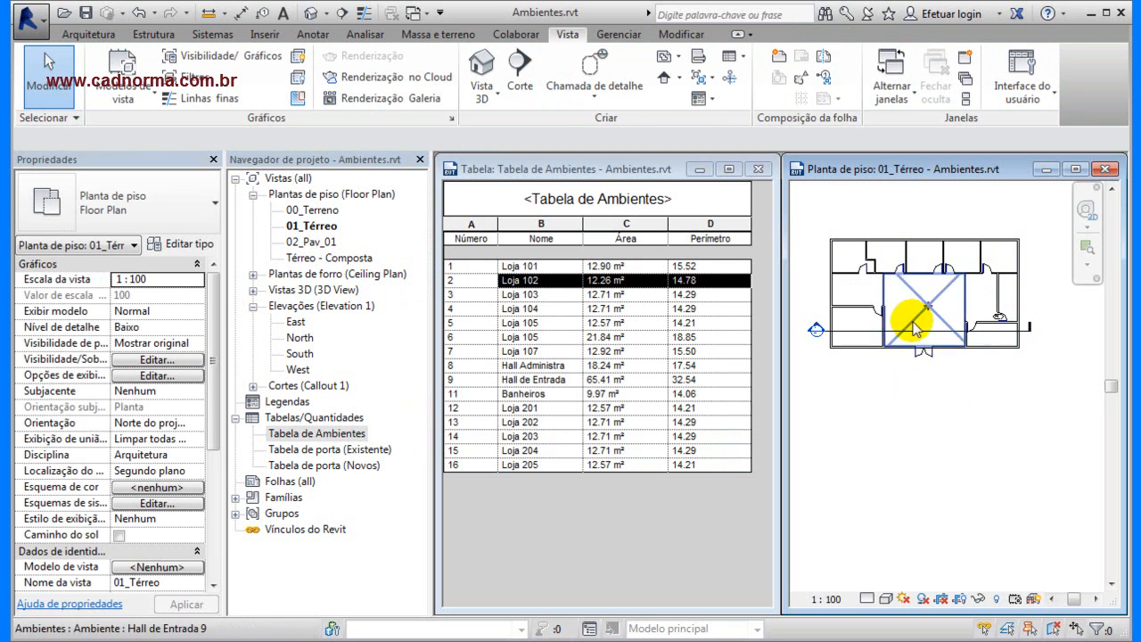
Select the untagged Hall de Entrada and Loja 101 rooms in the plan and check them against the schedule.
{"action": "left_click", "coordinate": [918, 319]}
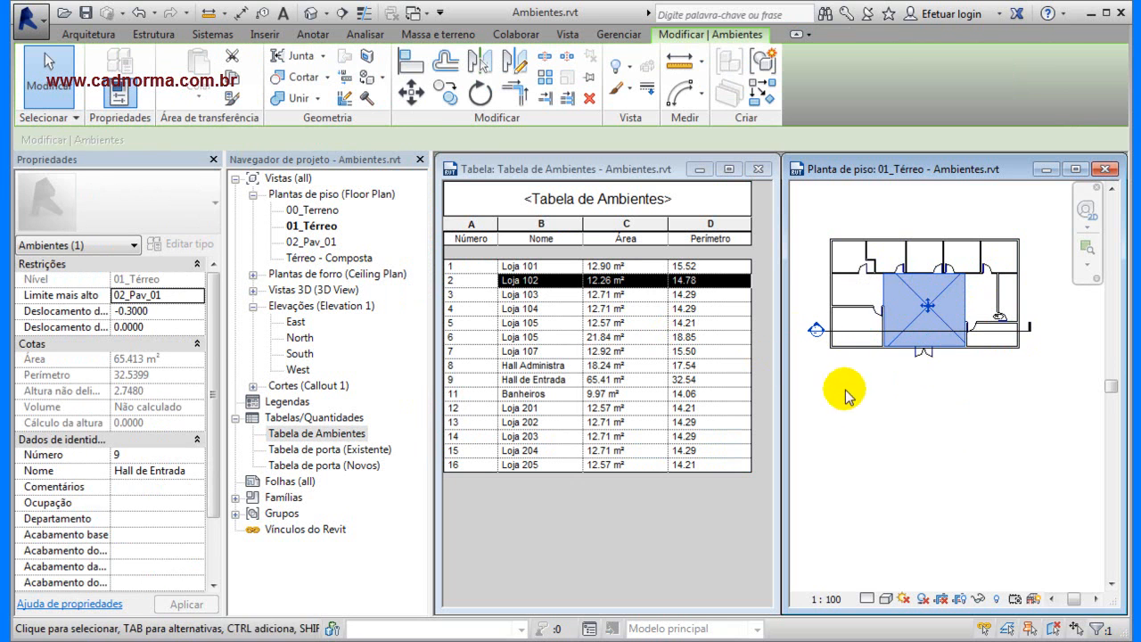
{"action": "left_click", "coordinate": [675, 507]}
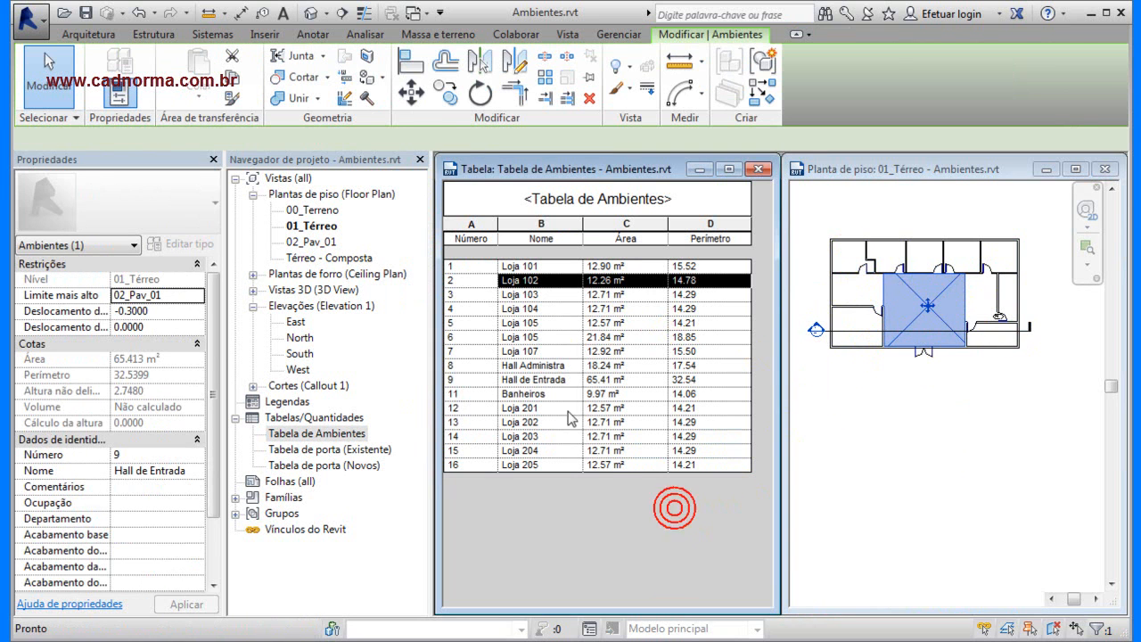
{"action": "left_click", "coordinate": [489, 205]}
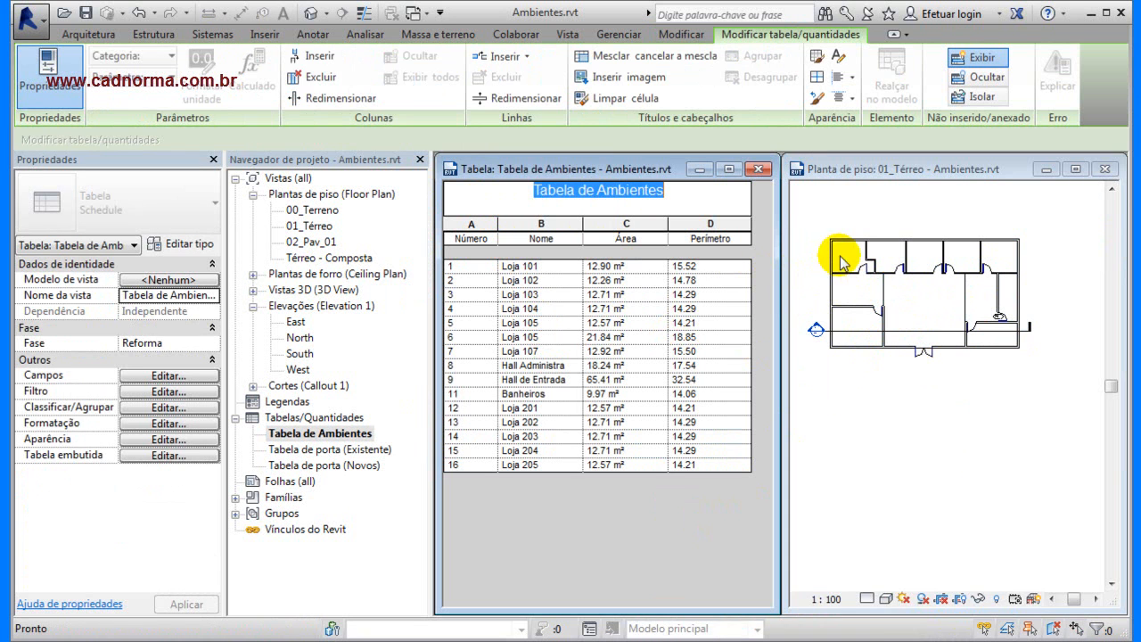
{"action": "left_click", "coordinate": [852, 260]}
{"action": "left_click", "coordinate": [852, 258]}
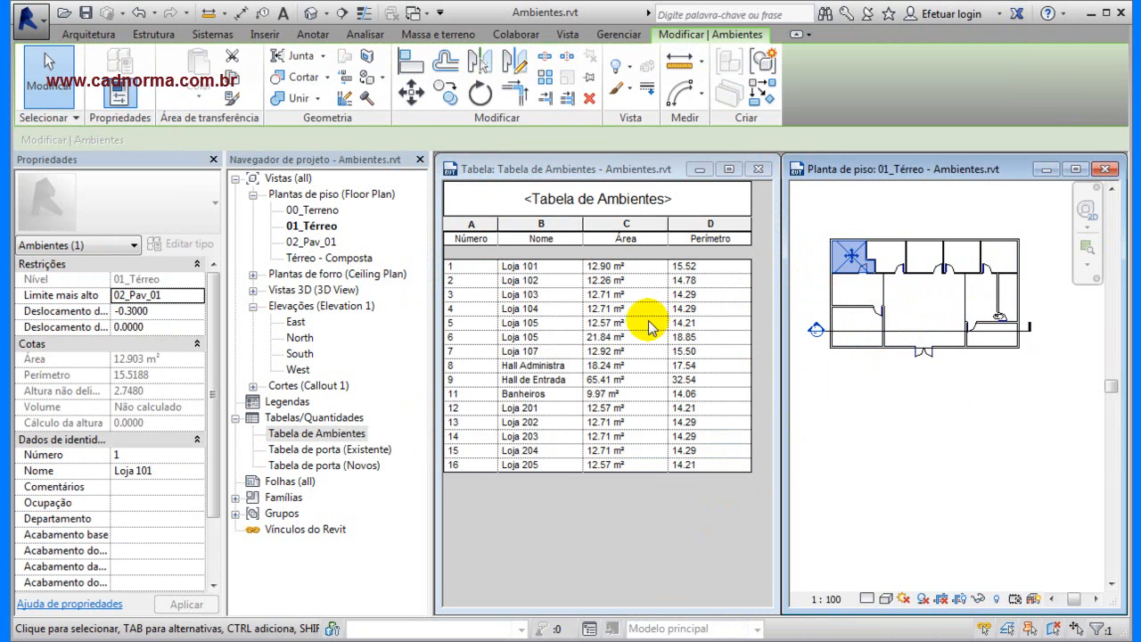
Select room number cells in the schedule, including rooms 3 and 4, to locate those rooms in the plan.
{"action": "left_click", "coordinate": [462, 294]}
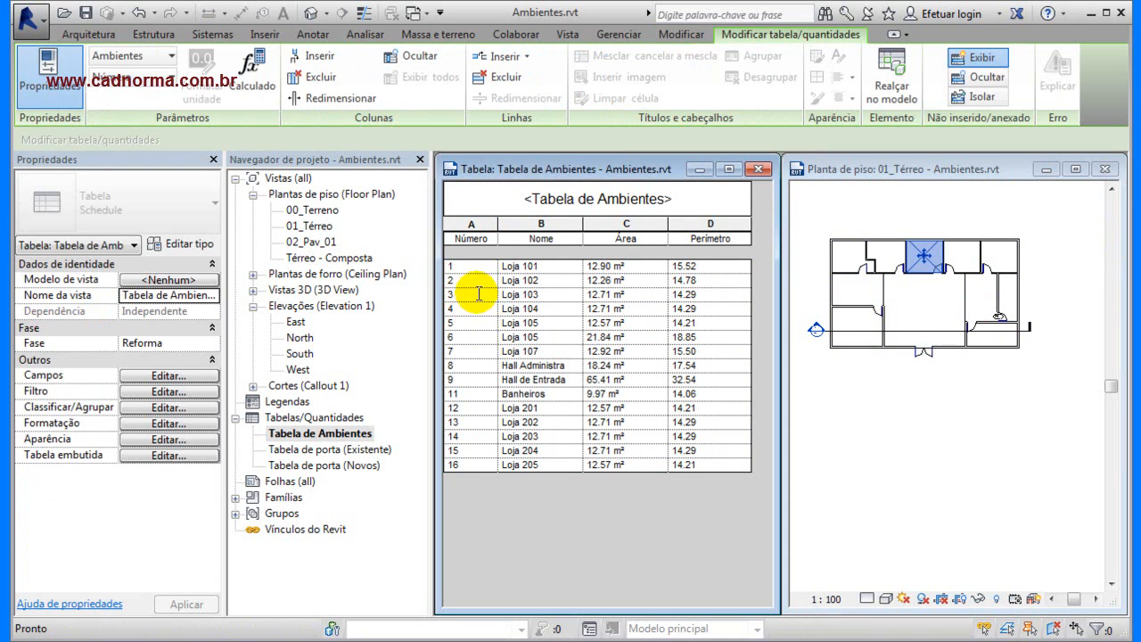
{"action": "left_click", "coordinate": [460, 311]}
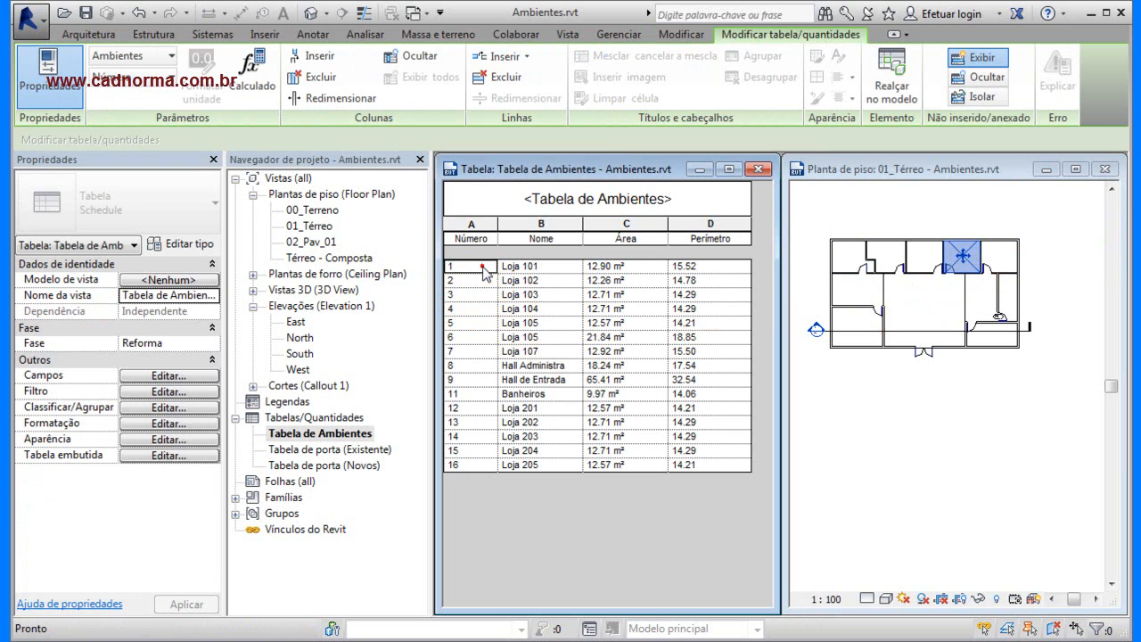
{"action": "left_click", "coordinate": [479, 367]}
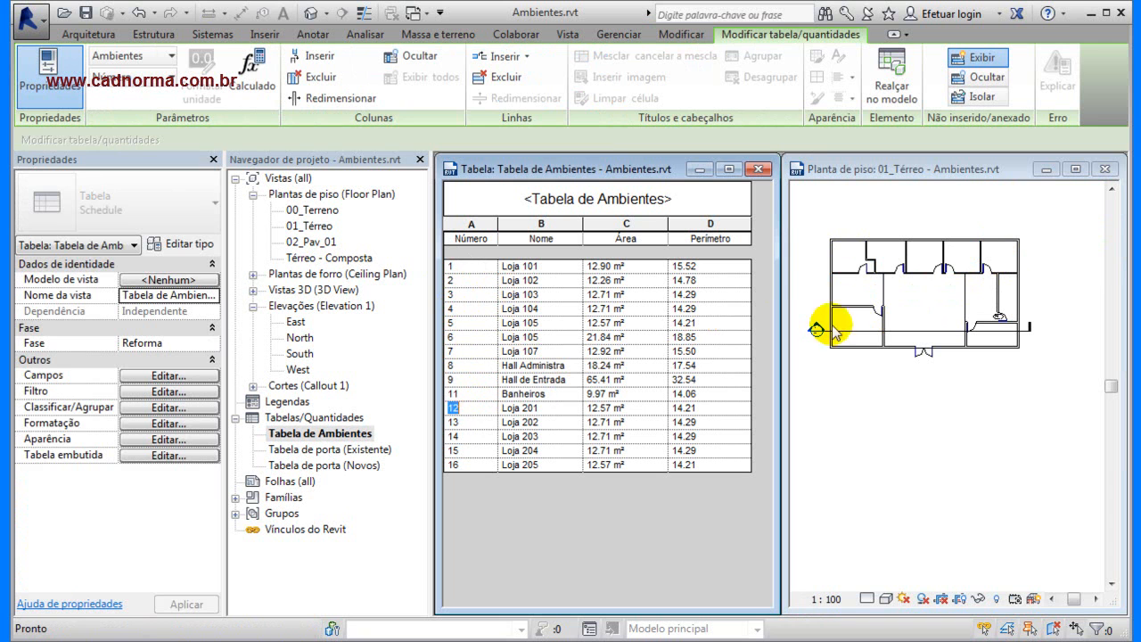
Inspect the properties of the untagged Loja 104, Banheiros and Loja 105 rooms in the plan, then clear the selection.
{"action": "left_click", "coordinate": [948, 261]}
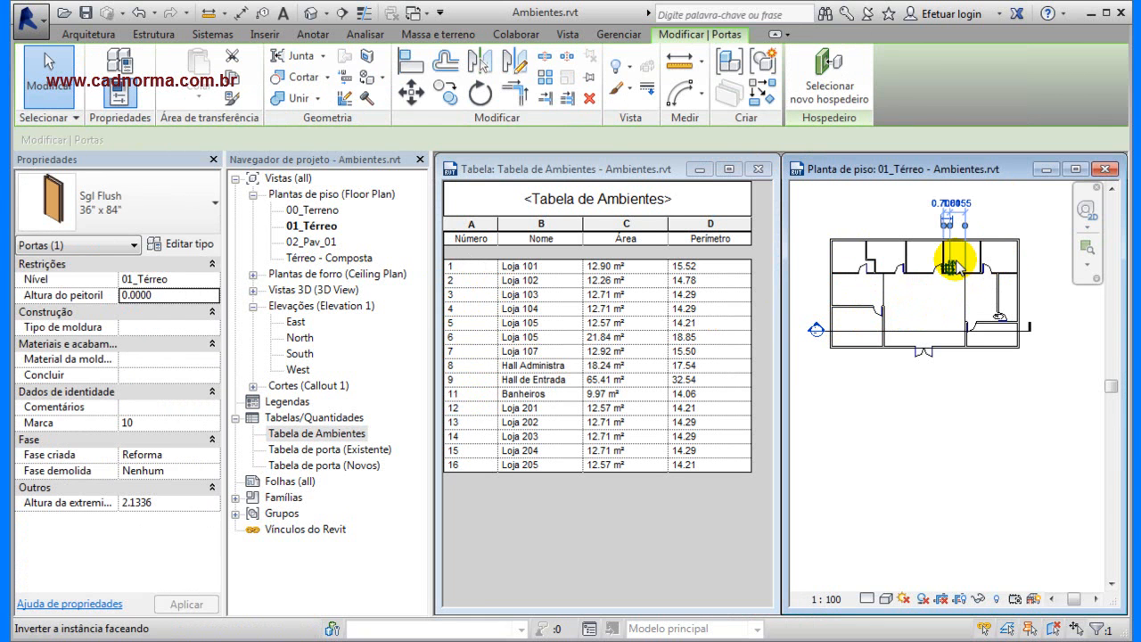
{"action": "left_click", "coordinate": [970, 259]}
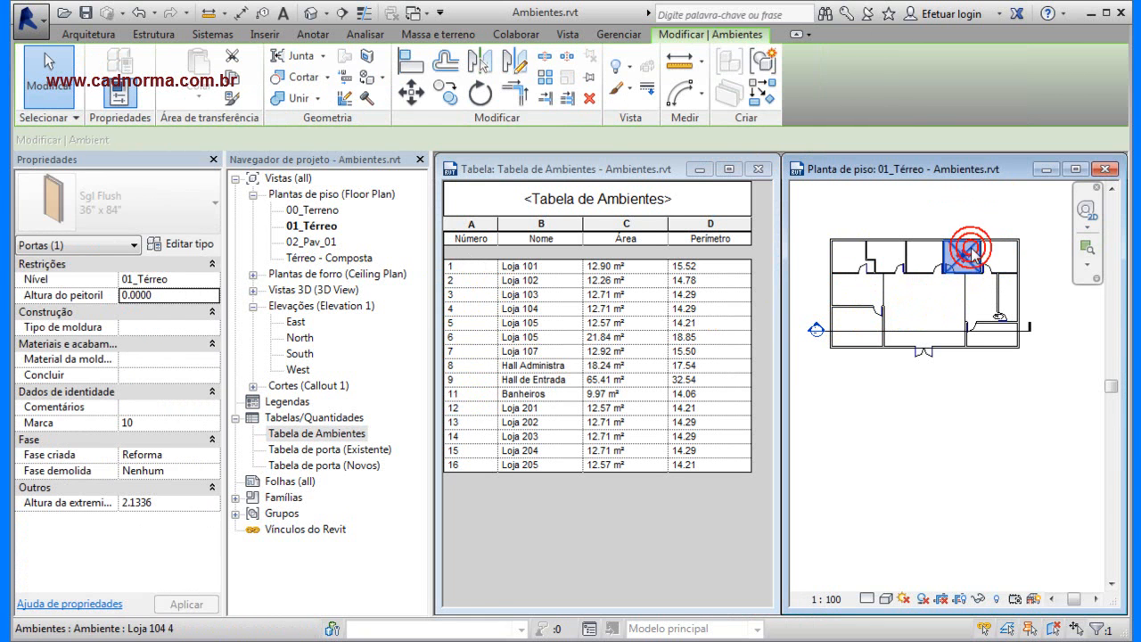
{"action": "left_click", "coordinate": [1005, 302]}
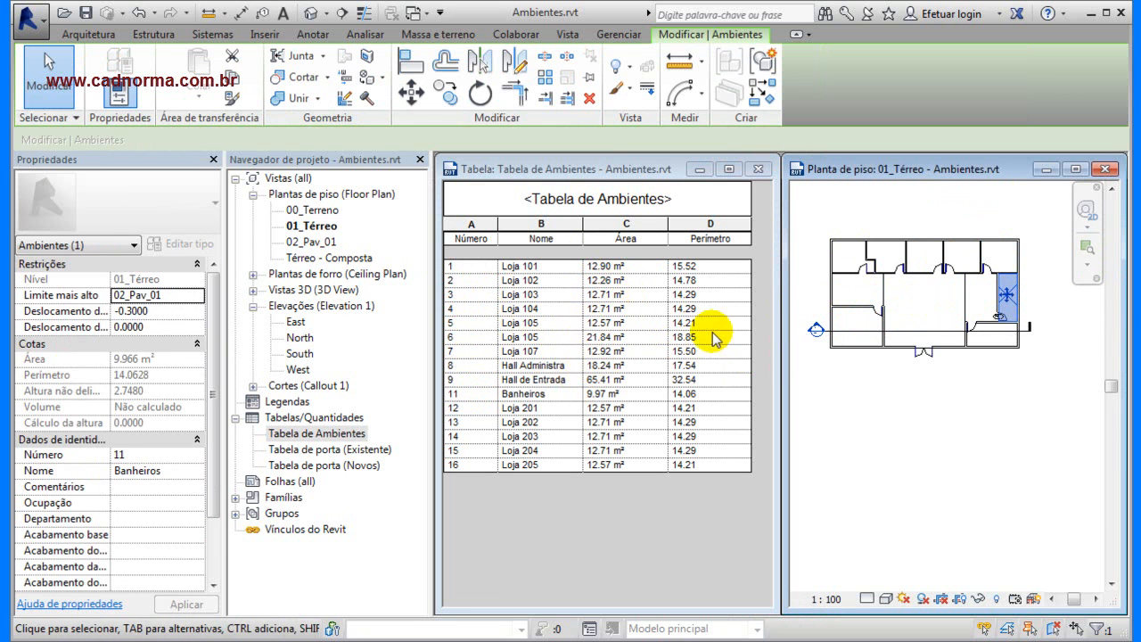
{"action": "left_click", "coordinate": [998, 258]}
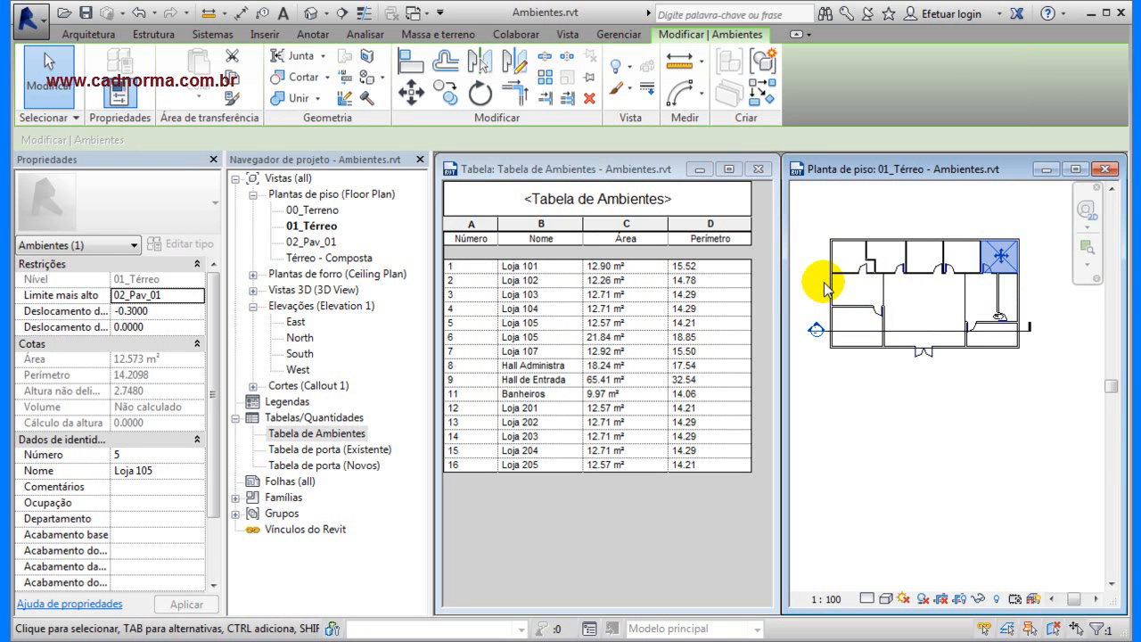
{"action": "left_click", "coordinate": [879, 424]}
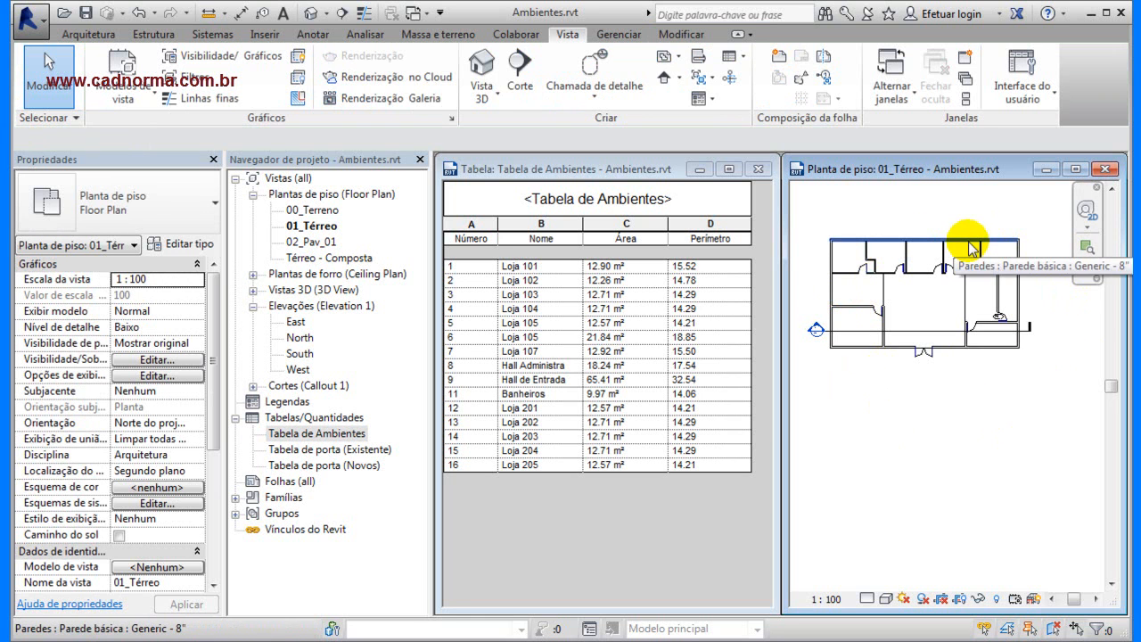
Select everything in the ground floor plan to highlight its untagged rooms, then clear the selection.
{"action": "left_click_drag", "start_coordinate": [1037, 217], "coordinate": [815, 361]}
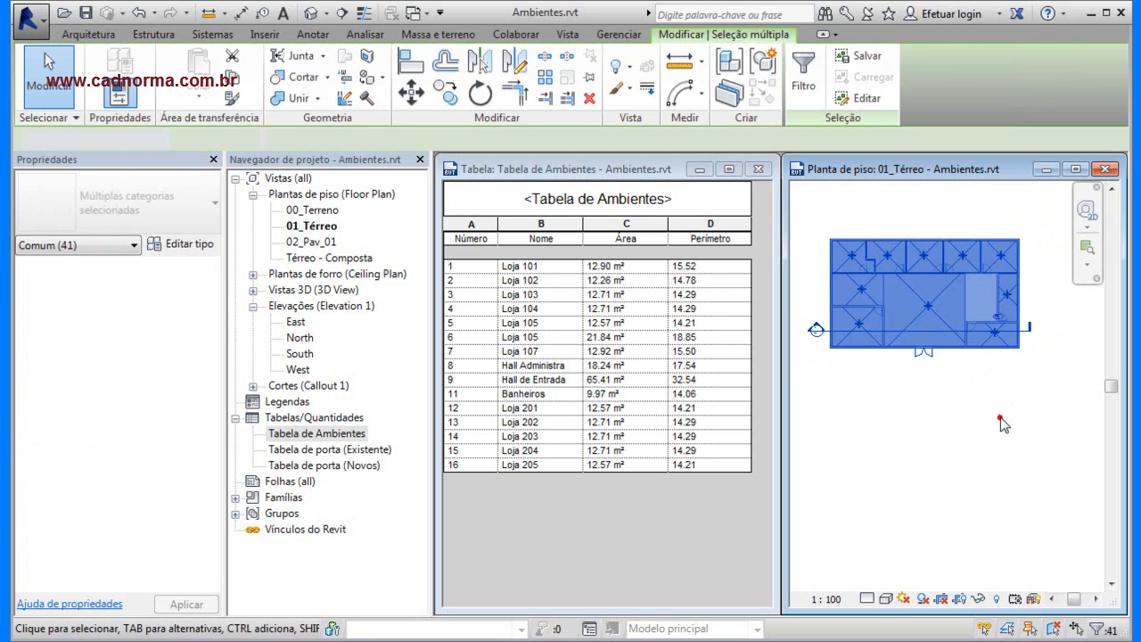
{"action": "left_click", "coordinate": [1003, 419]}
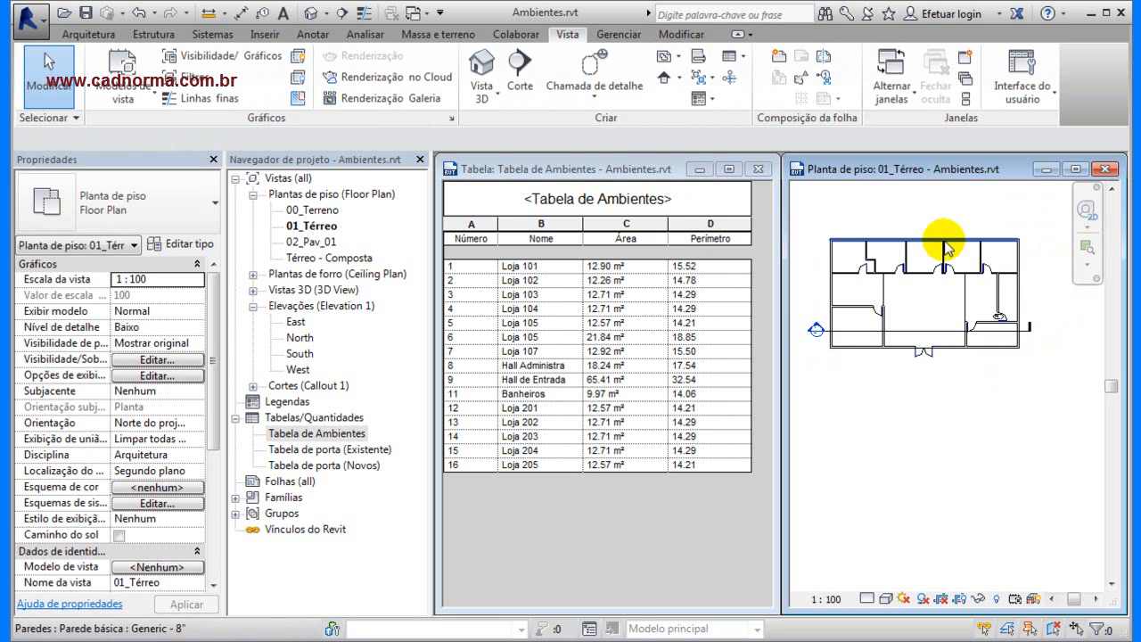
Tag all untagged rooms in the current view using the Identificadores de ambiente category with Room Tag.
{"action": "left_click", "coordinate": [314, 35]}
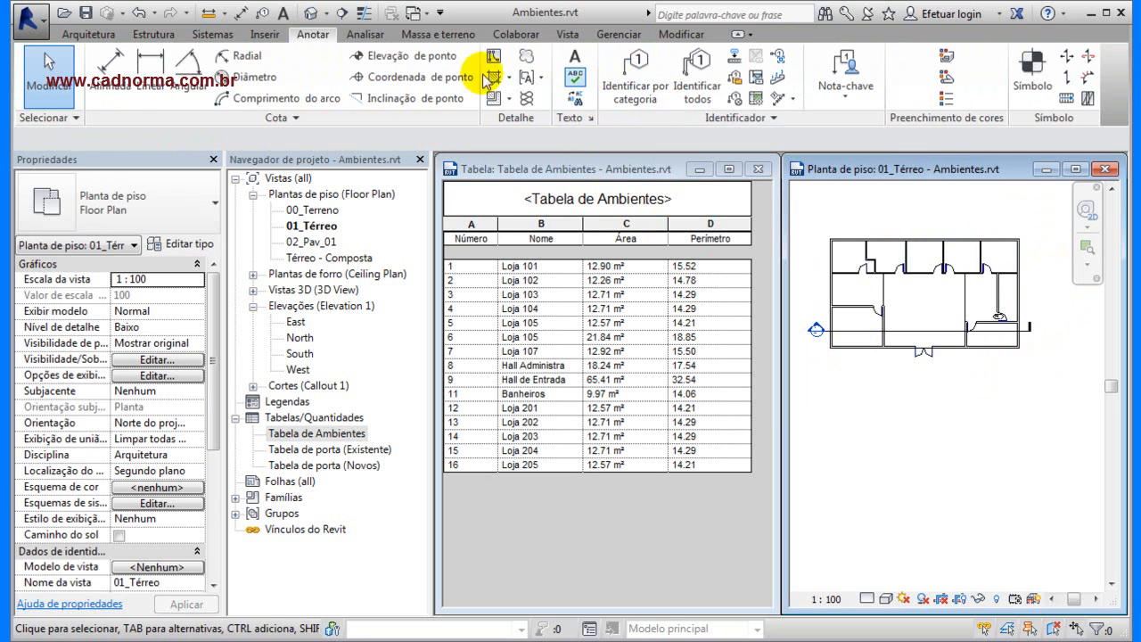
{"action": "left_click", "coordinate": [83, 36]}
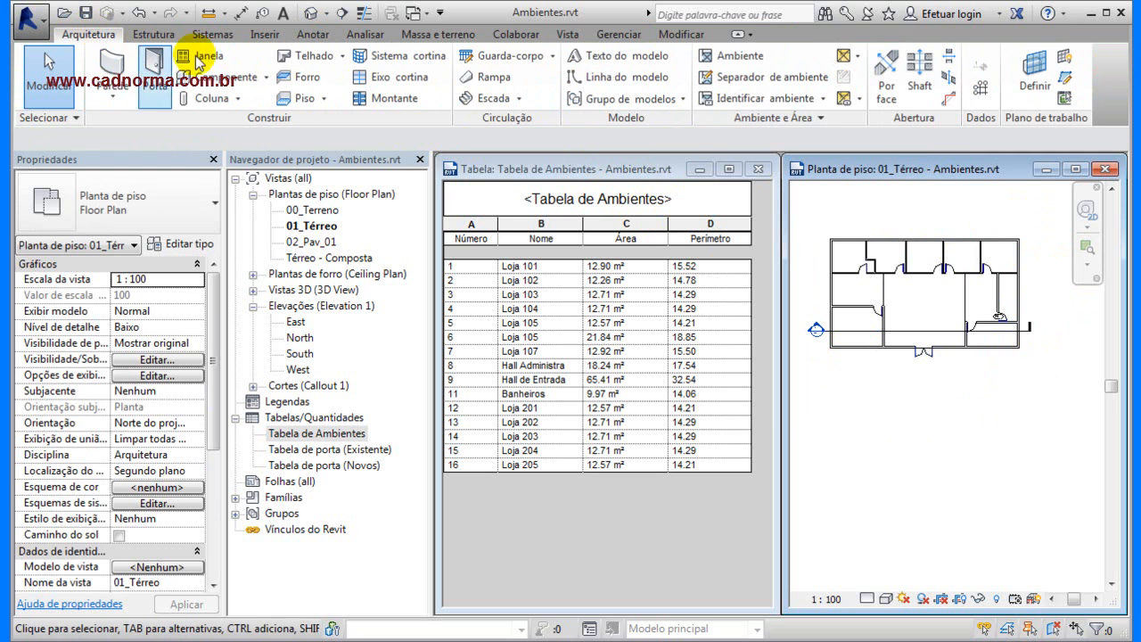
{"action": "left_click", "coordinate": [823, 99]}
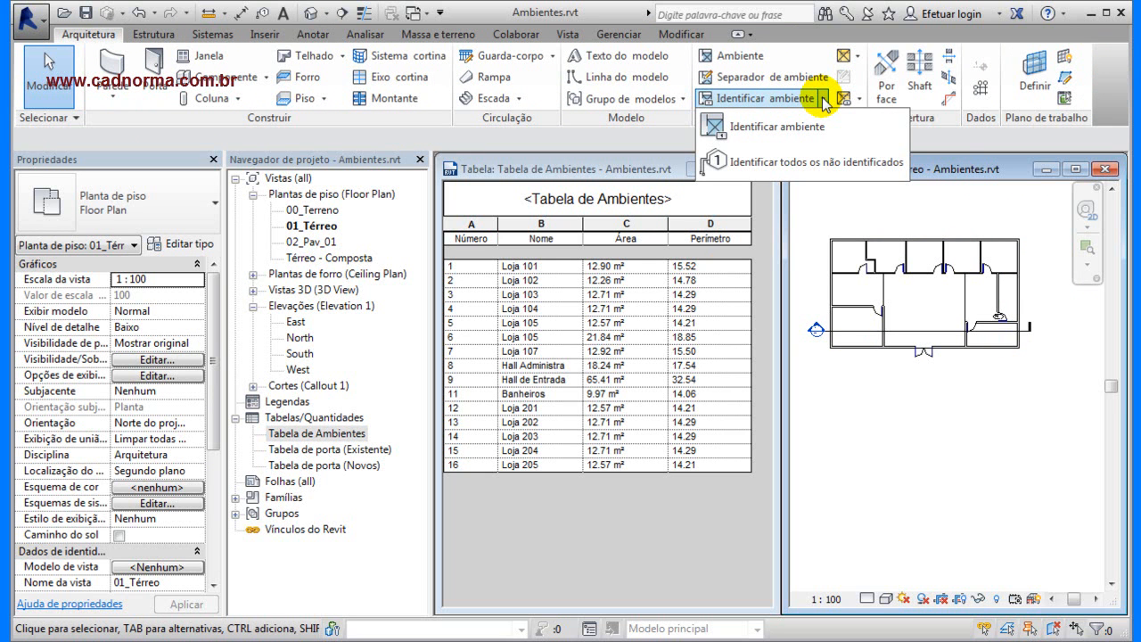
{"action": "left_click", "coordinate": [755, 163]}
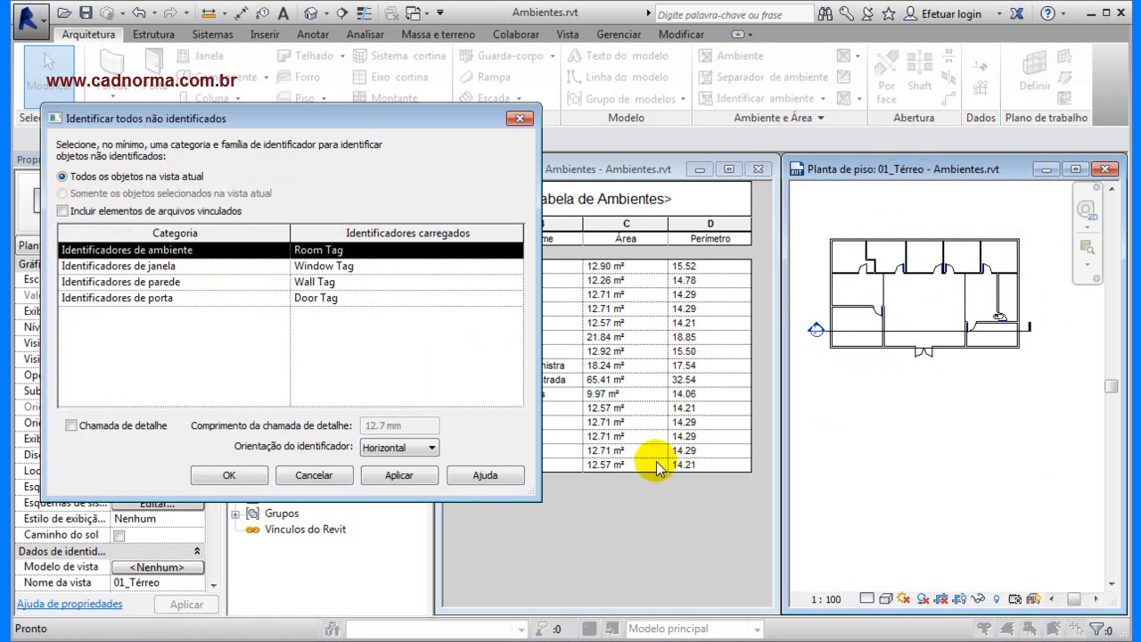
{"action": "left_click", "coordinate": [409, 476]}
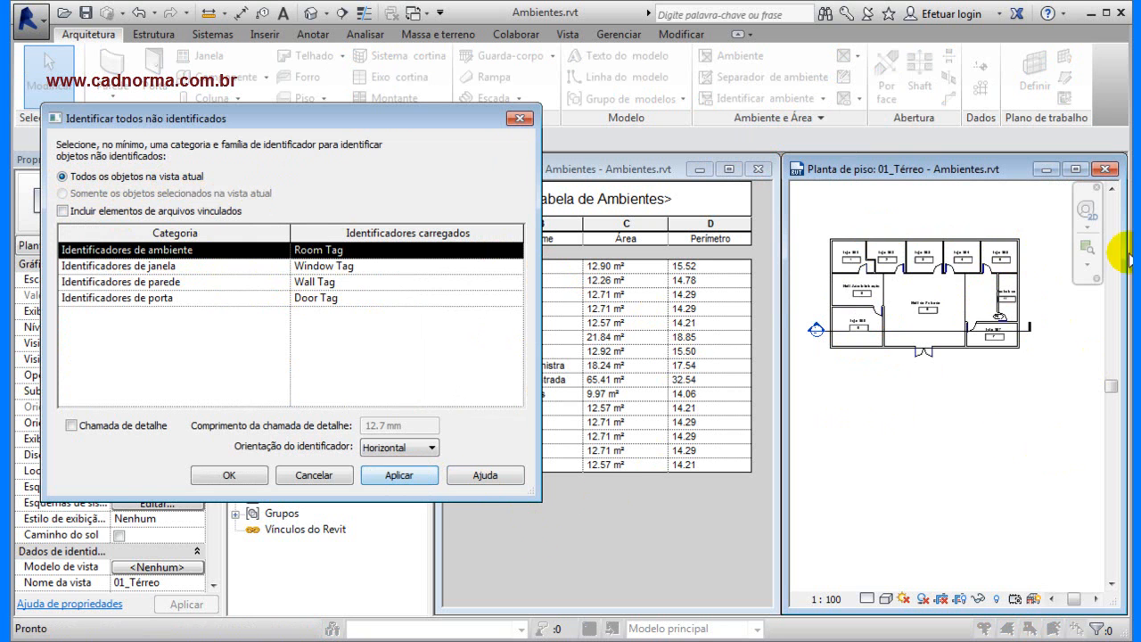
{"action": "left_click", "coordinate": [247, 478]}
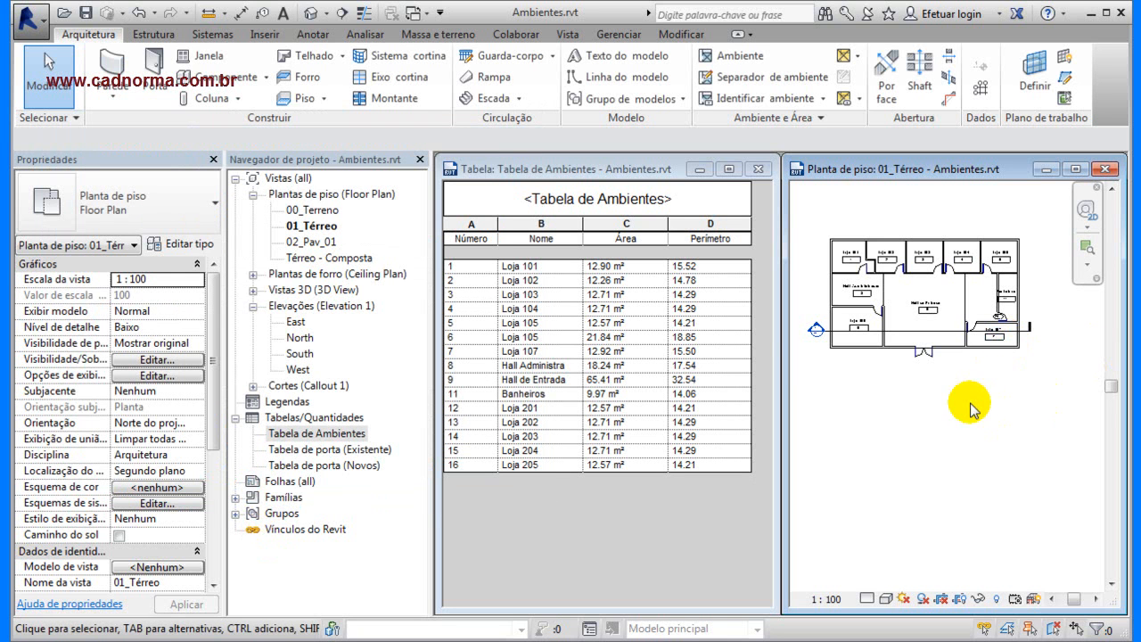
Maximize the 01_Térreo floor plan view to inspect its room tags up close.
{"action": "scroll", "coordinate": [896, 284], "scroll_direction": "up", "scroll_amount": 3}
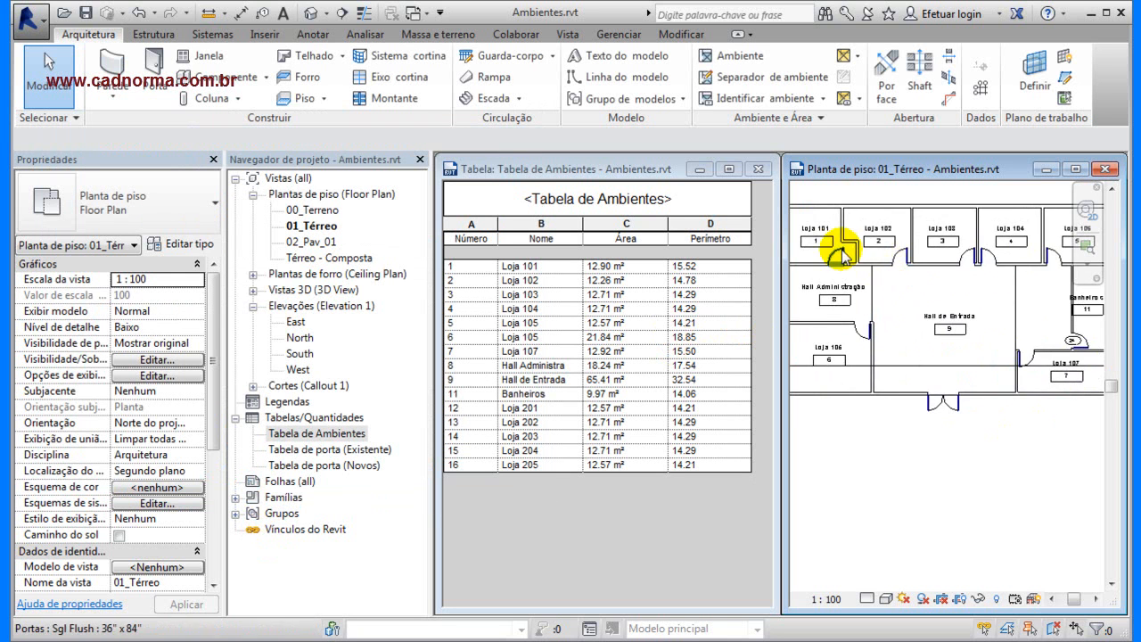
{"action": "scroll", "coordinate": [842, 256], "scroll_direction": "up", "scroll_amount": 2}
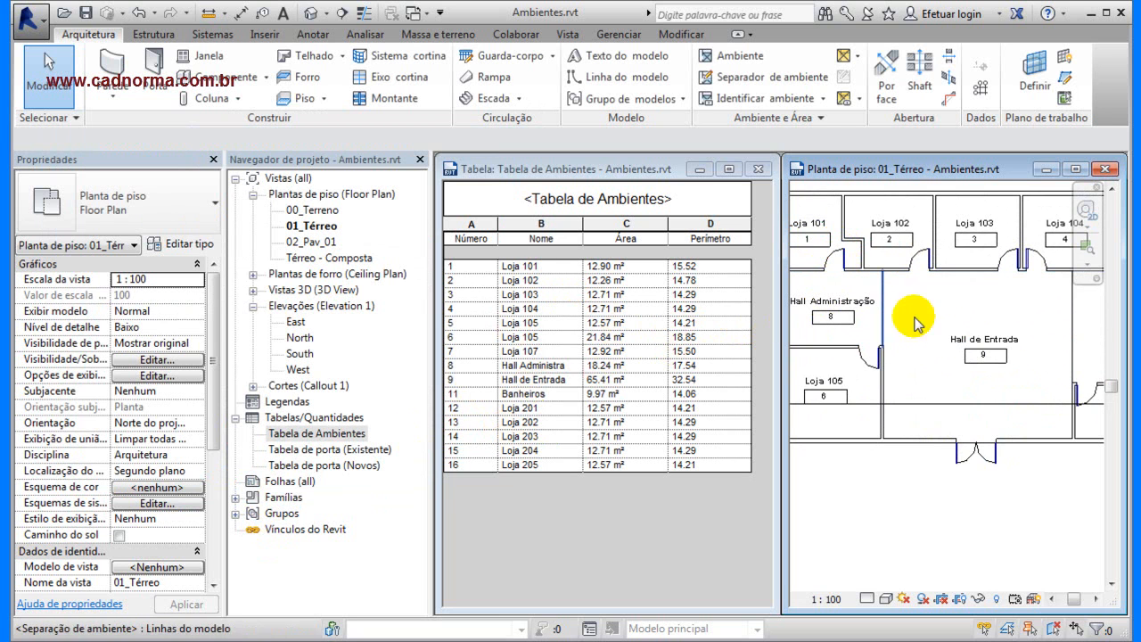
{"action": "scroll", "coordinate": [936, 335], "scroll_direction": "down", "scroll_amount": 2}
{"action": "scroll", "coordinate": [943, 346], "scroll_direction": "down", "scroll_amount": 2}
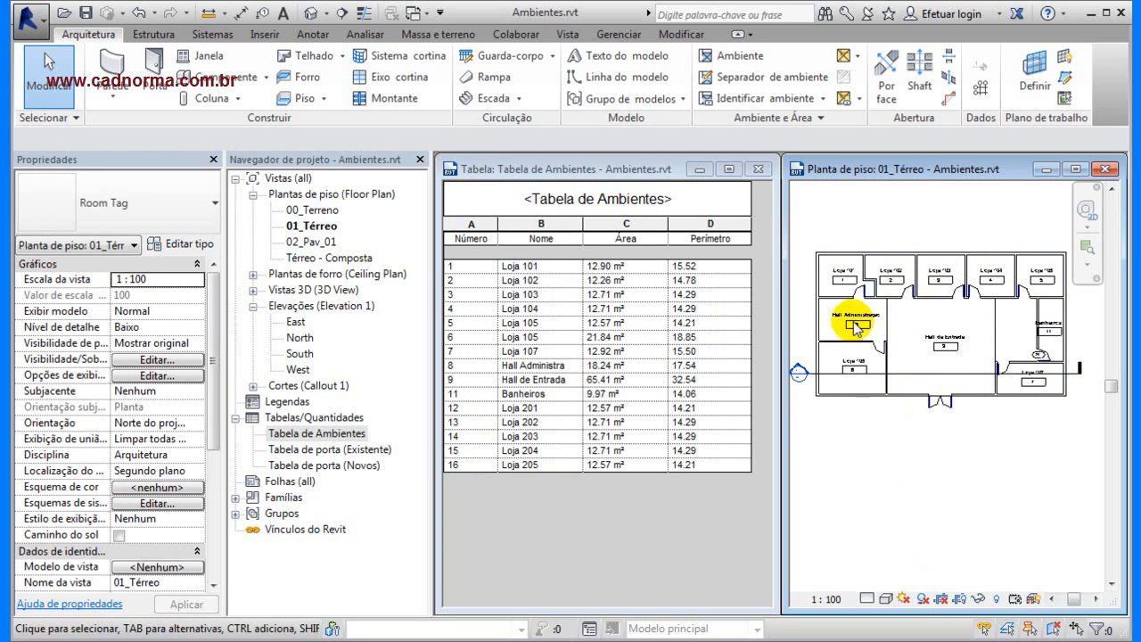
{"action": "left_click", "coordinate": [1076, 169]}
{"action": "scroll", "coordinate": [683, 275], "scroll_direction": "up", "scroll_amount": 3}
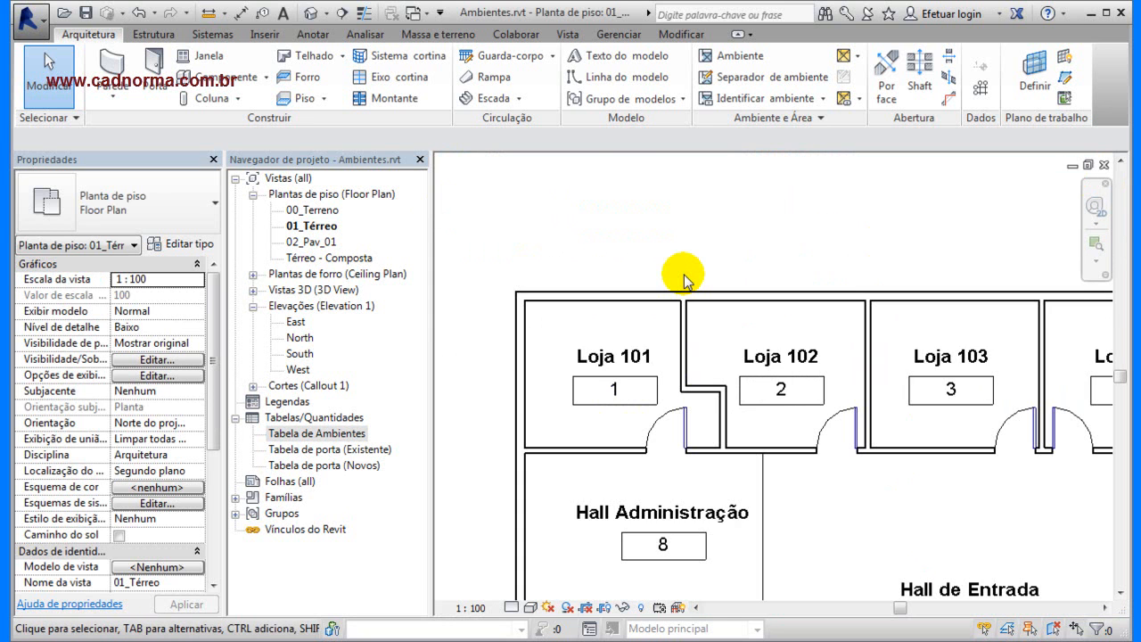
{"action": "middle_click_drag", "start_coordinate": [683, 275], "coordinate": [706, 178]}
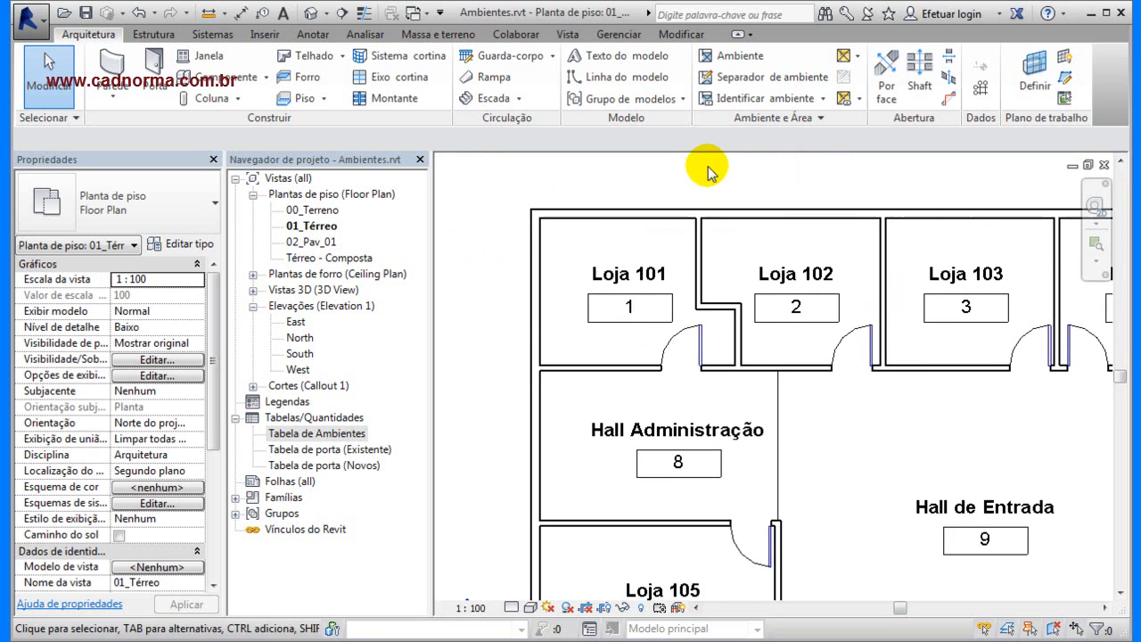
Check which tag types are available for the Loja 101 room tag, then clear the selection.
{"action": "left_click", "coordinate": [658, 275]}
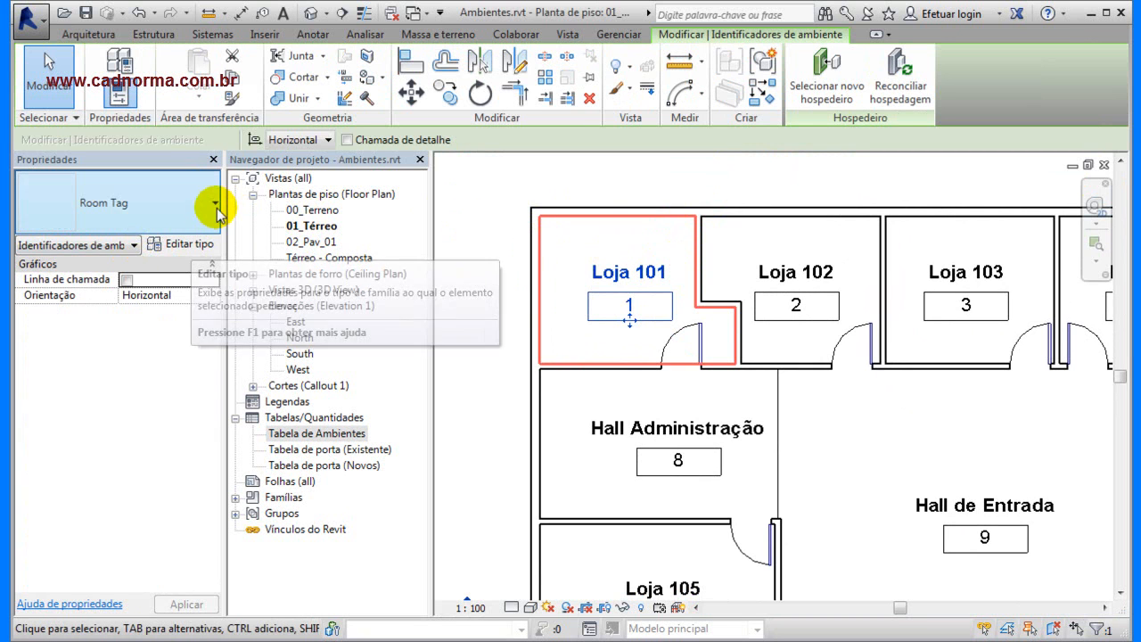
{"action": "left_click", "coordinate": [215, 204]}
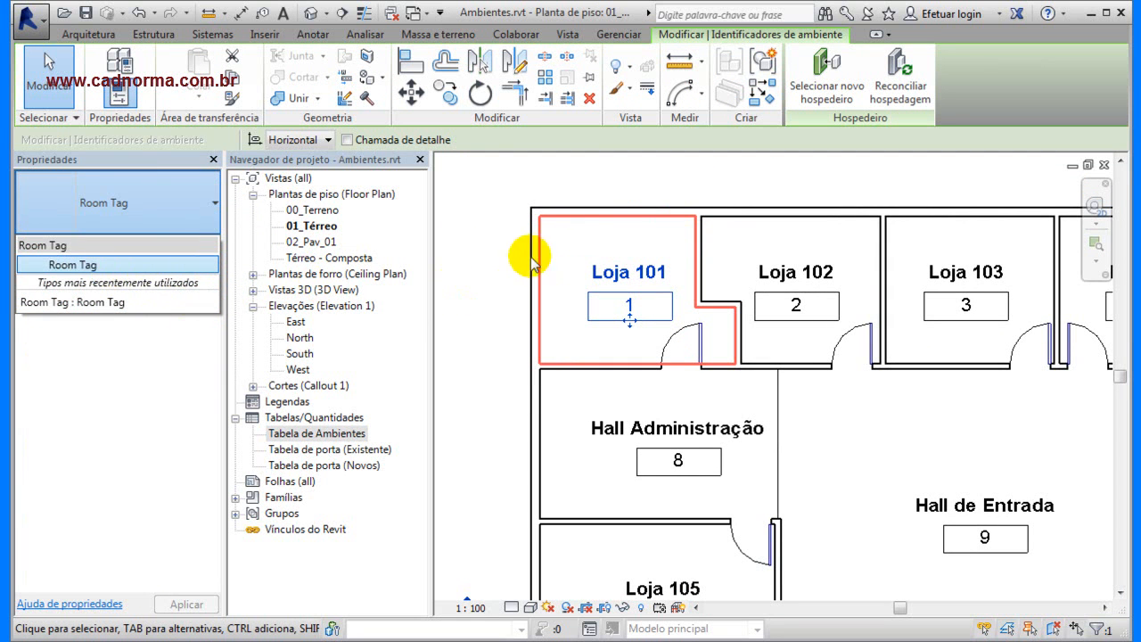
{"action": "left_click", "coordinate": [503, 250]}
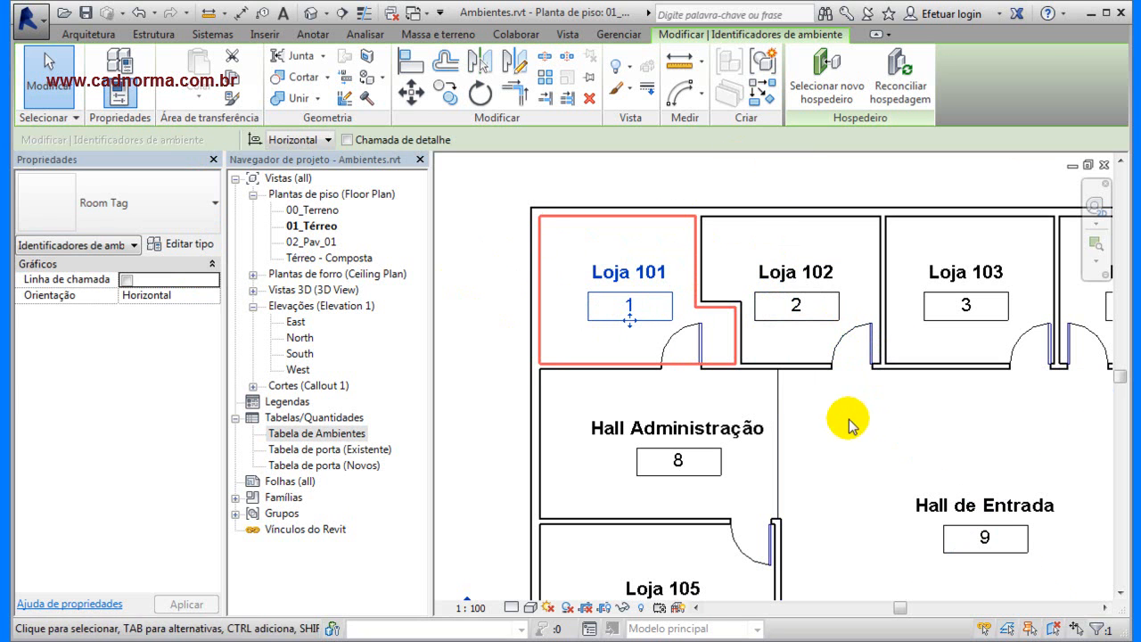
{"action": "left_click", "coordinate": [486, 202]}
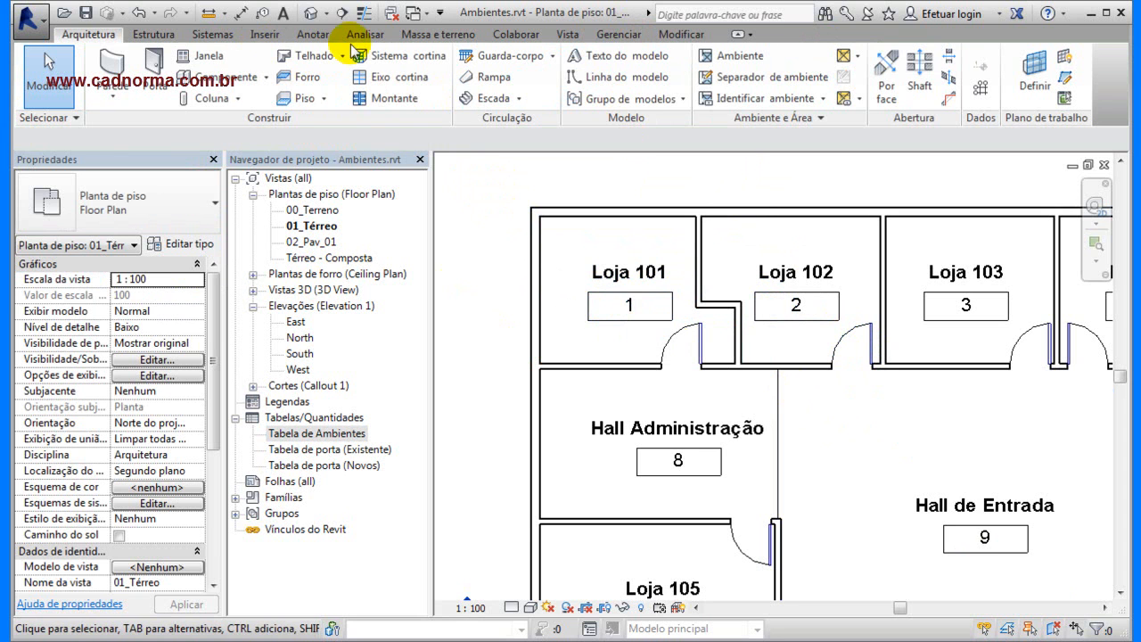
Open the Identificadores carregados settings and check the tag families offered for the Ambientes category.
{"action": "left_click", "coordinate": [325, 37]}
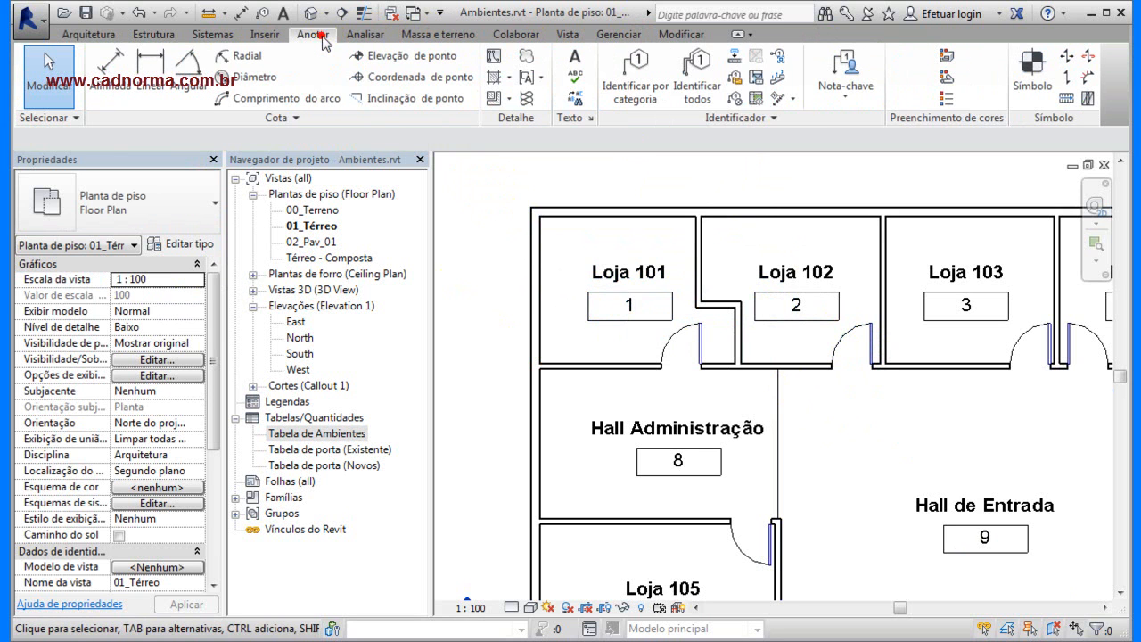
{"action": "left_click", "coordinate": [774, 119]}
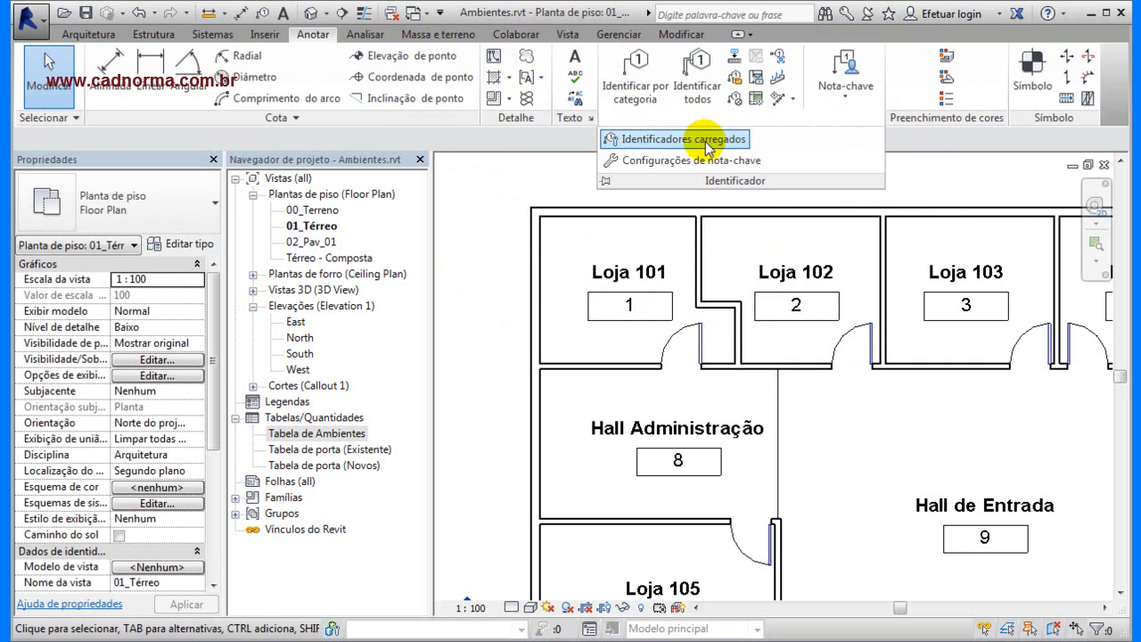
{"action": "left_click", "coordinate": [671, 140]}
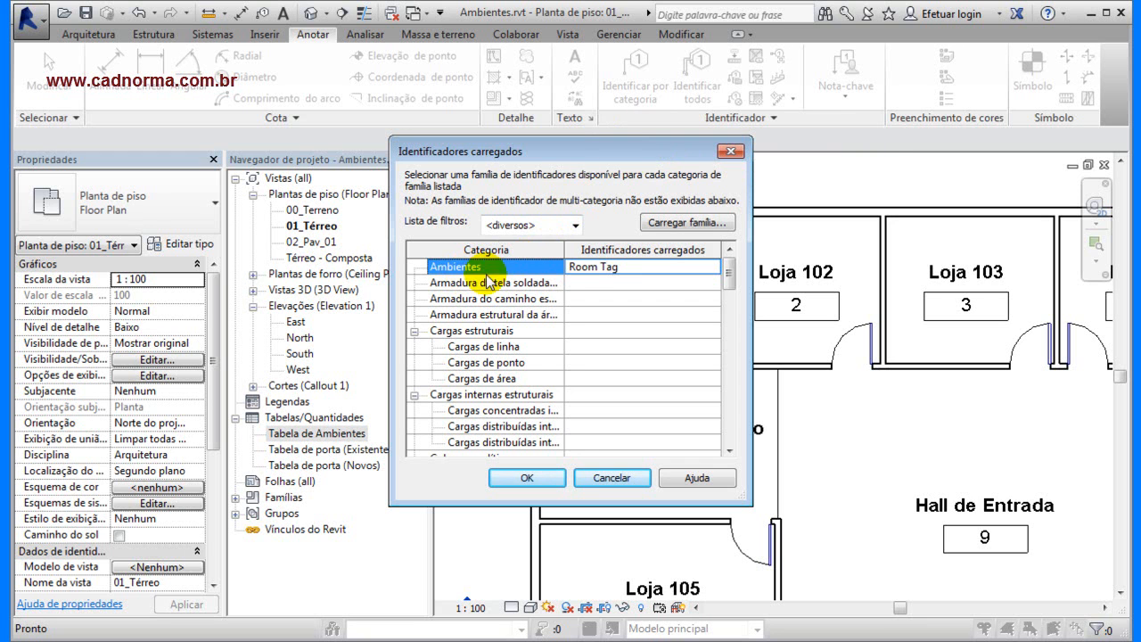
{"action": "left_click", "coordinate": [661, 273]}
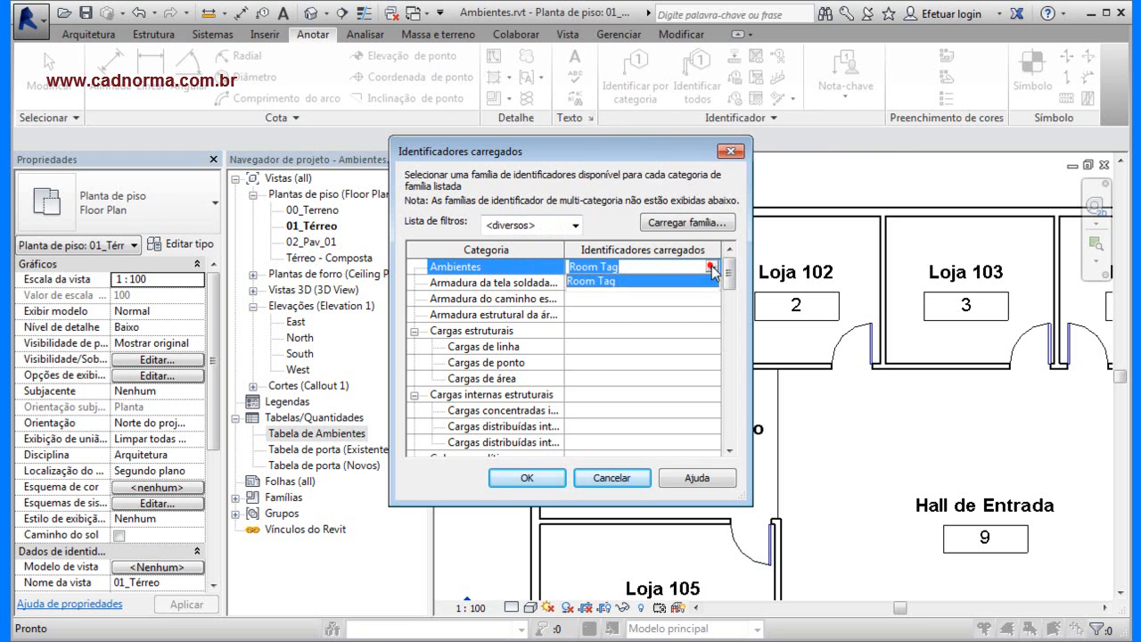
{"action": "left_click", "coordinate": [662, 267]}
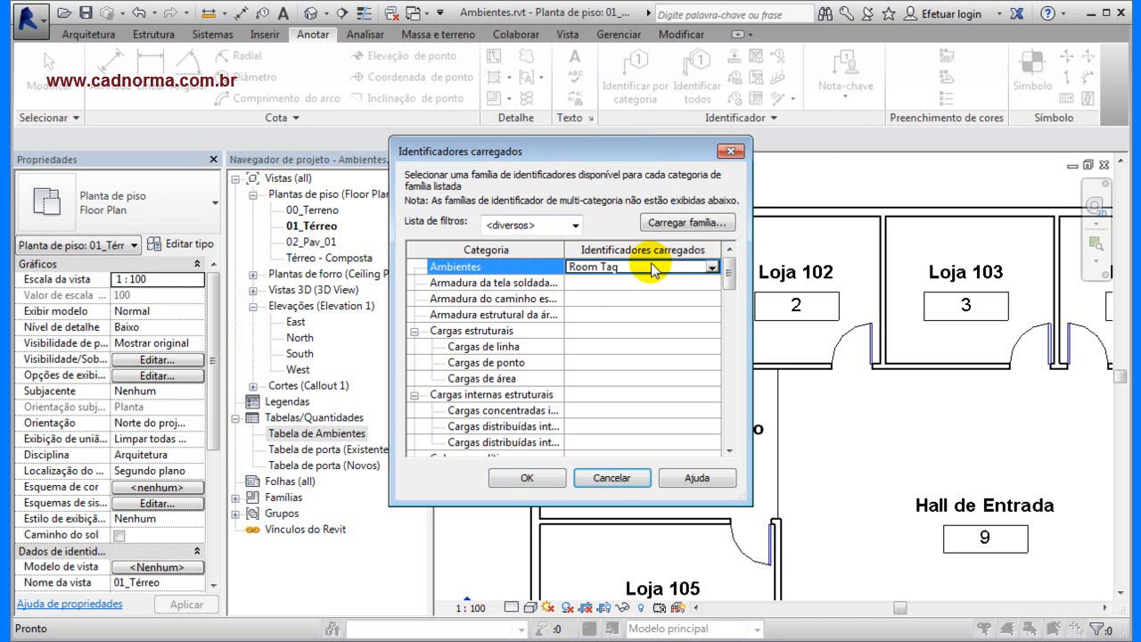
Load the family Cadnorma_Identificador do ambiente_área.rfa from Cadnorma_Revit, B - Famílias, 00 - Símbolos Gráficos, Identificadores.
{"action": "left_click", "coordinate": [696, 224]}
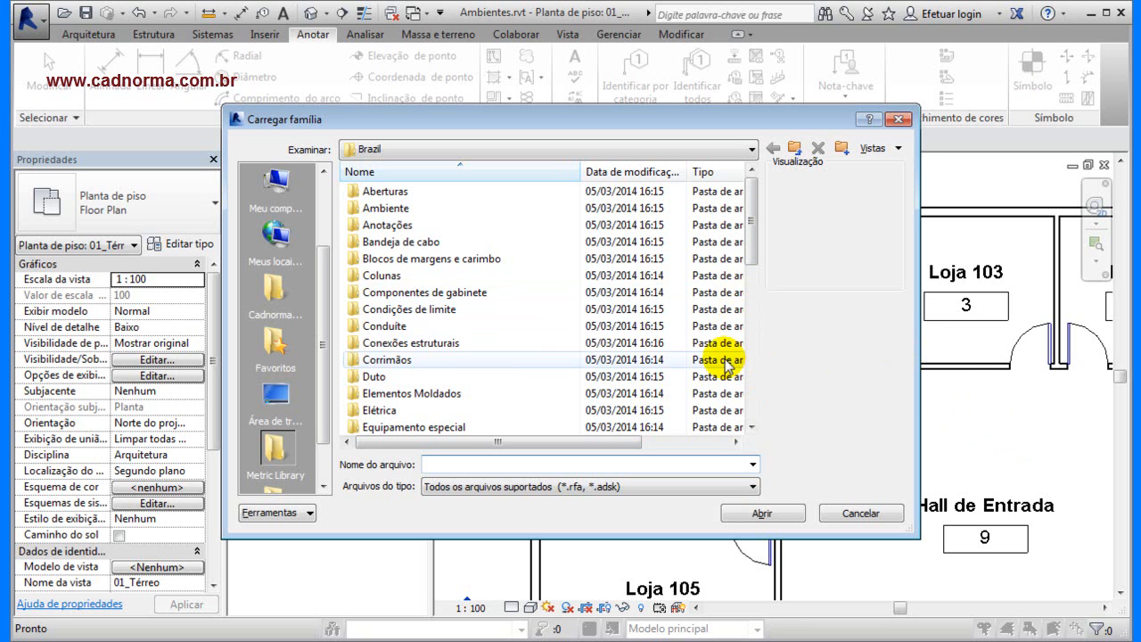
{"action": "left_click", "coordinate": [273, 296]}
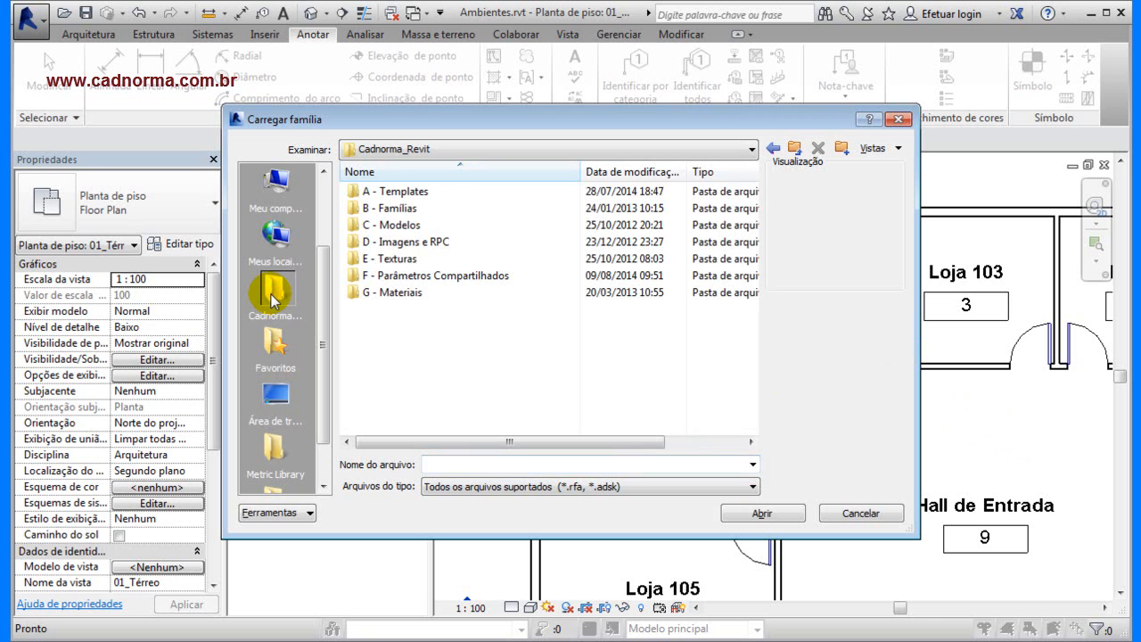
{"action": "double_click", "coordinate": [351, 208]}
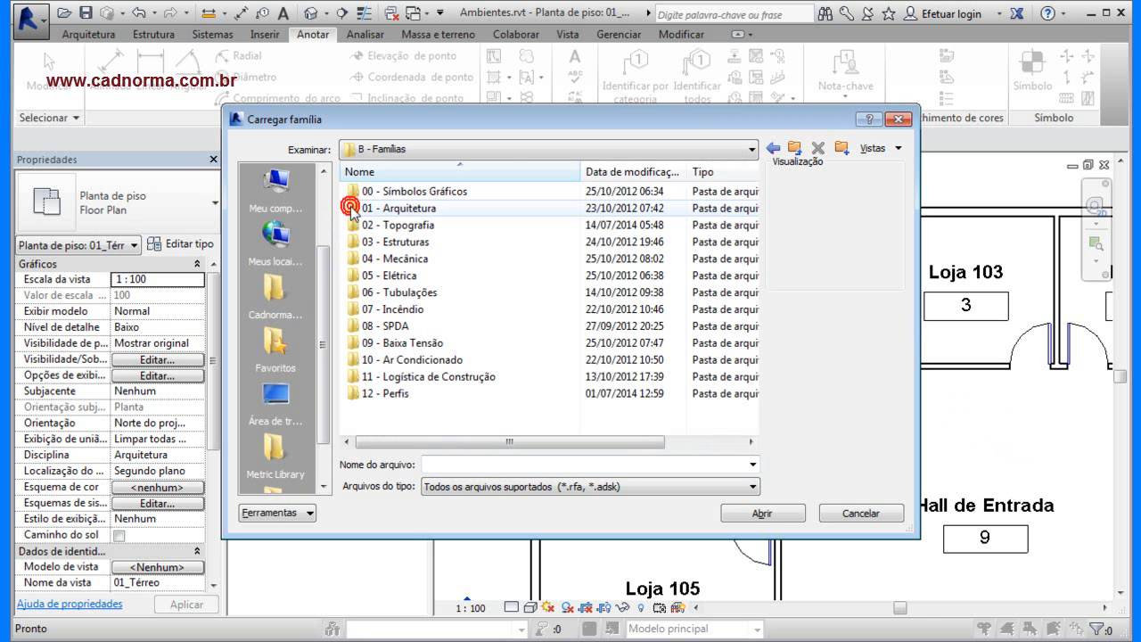
{"action": "double_click", "coordinate": [350, 191]}
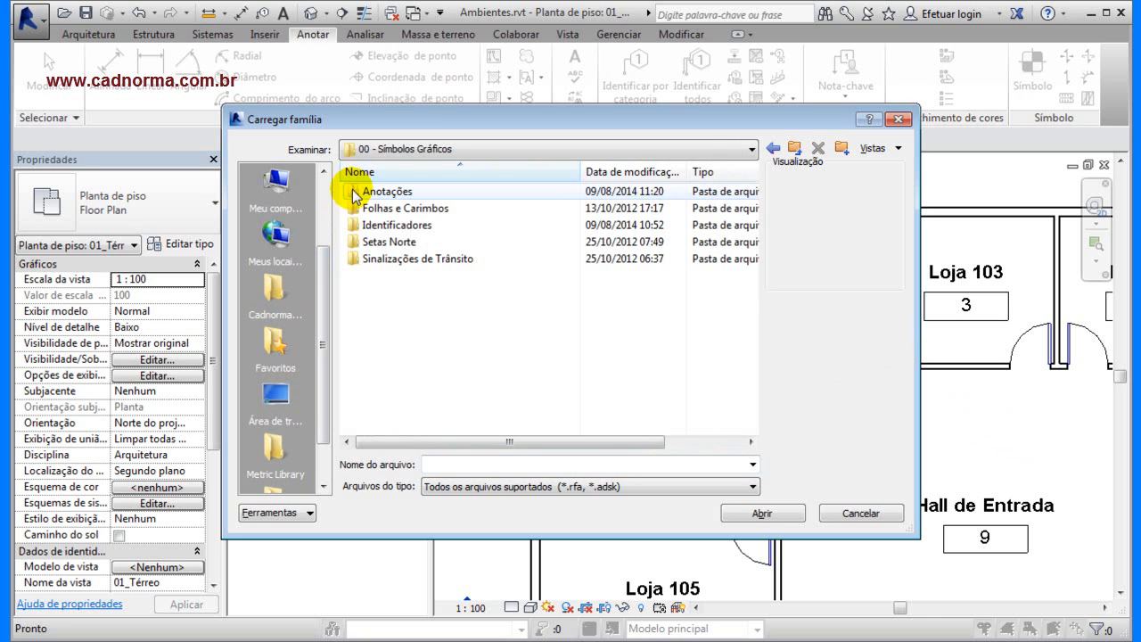
{"action": "double_click", "coordinate": [355, 227]}
{"action": "scroll", "coordinate": [465, 366], "scroll_direction": "down", "scroll_amount": 4}
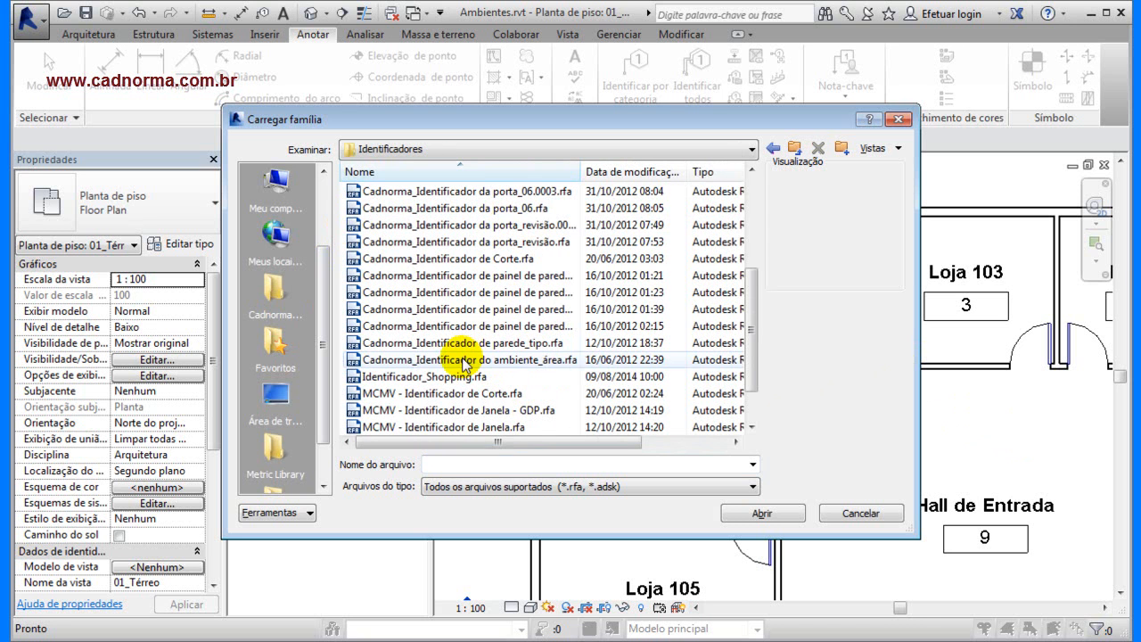
{"action": "left_click", "coordinate": [463, 361]}
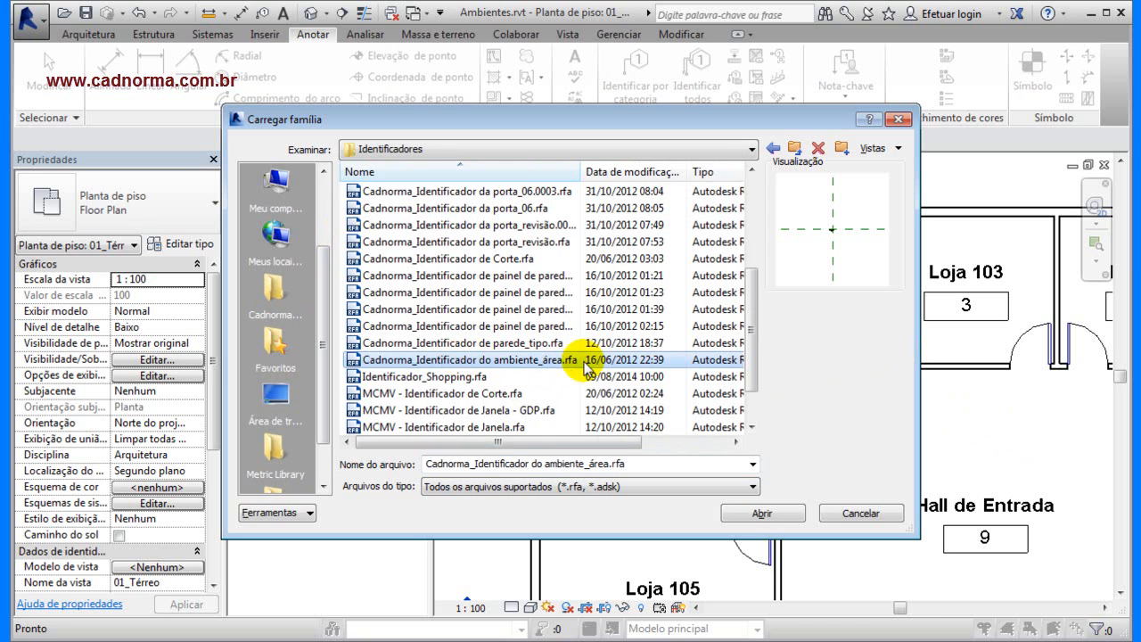
{"action": "left_click", "coordinate": [756, 512]}
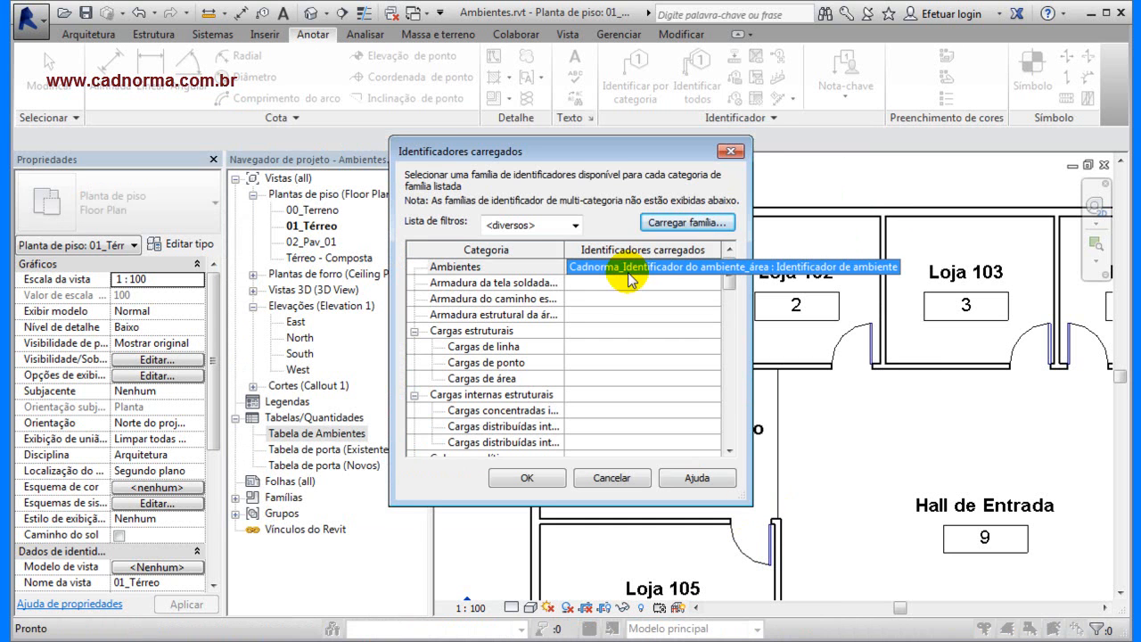
Review the tag types for Ambientes and accept Cadnorma_Identificador do ambiente_área : Identificador de ambiente as its loaded tag.
{"action": "left_click", "coordinate": [624, 269]}
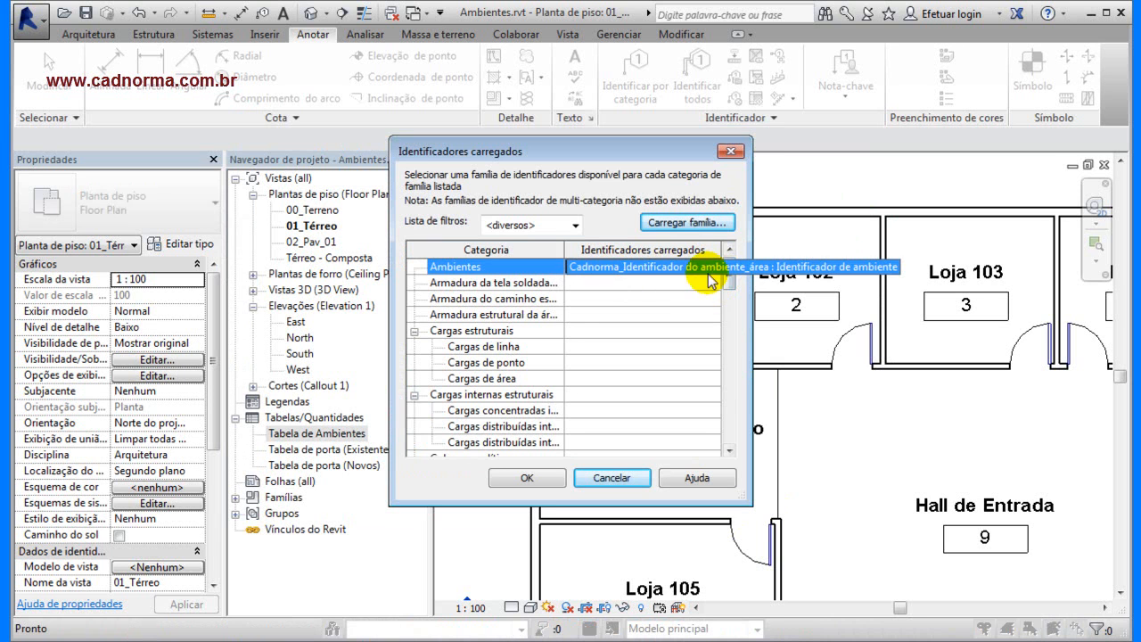
{"action": "left_click", "coordinate": [714, 269]}
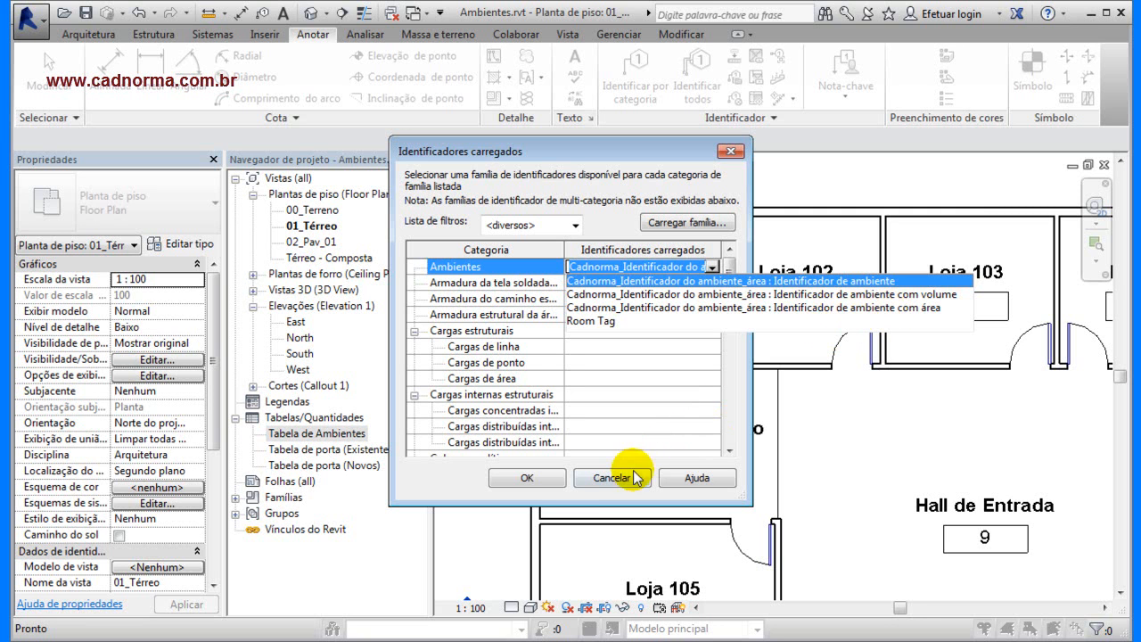
{"action": "left_click", "coordinate": [529, 489]}
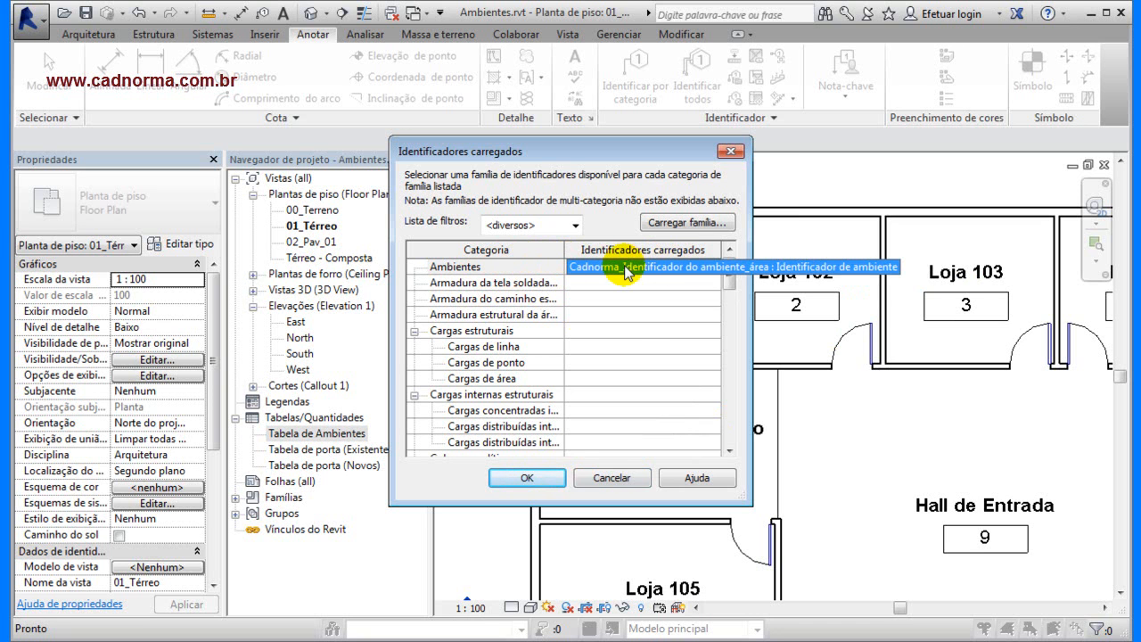
{"action": "left_click", "coordinate": [539, 477]}
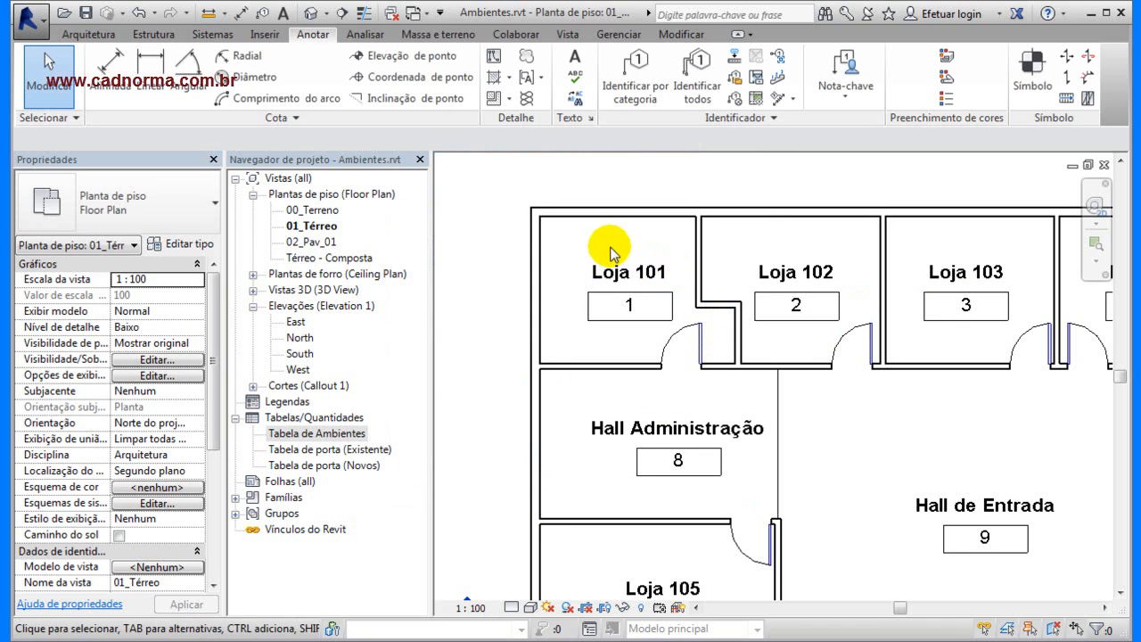
Change the Loja 101 room tag to the type Identificador de ambiente com área of Cadnorma_Identificador do ambiente_área, and clear the selection.
{"action": "scroll", "coordinate": [664, 272], "scroll_direction": "down", "scroll_amount": 5}
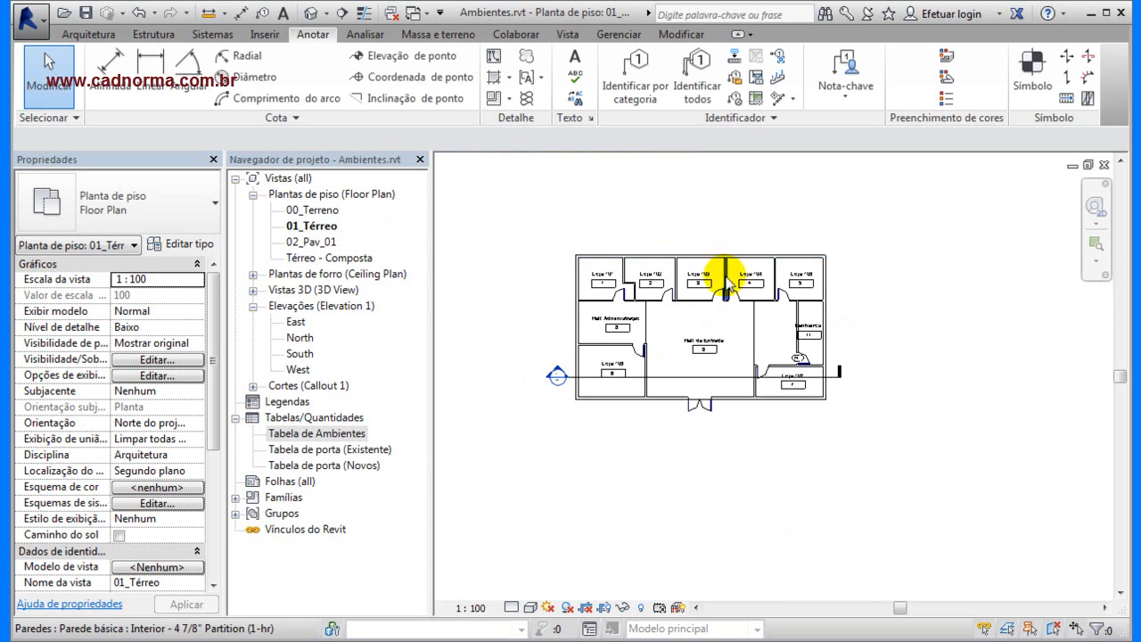
{"action": "scroll", "coordinate": [618, 290], "scroll_direction": "up", "scroll_amount": 5}
{"action": "left_click", "coordinate": [612, 276]}
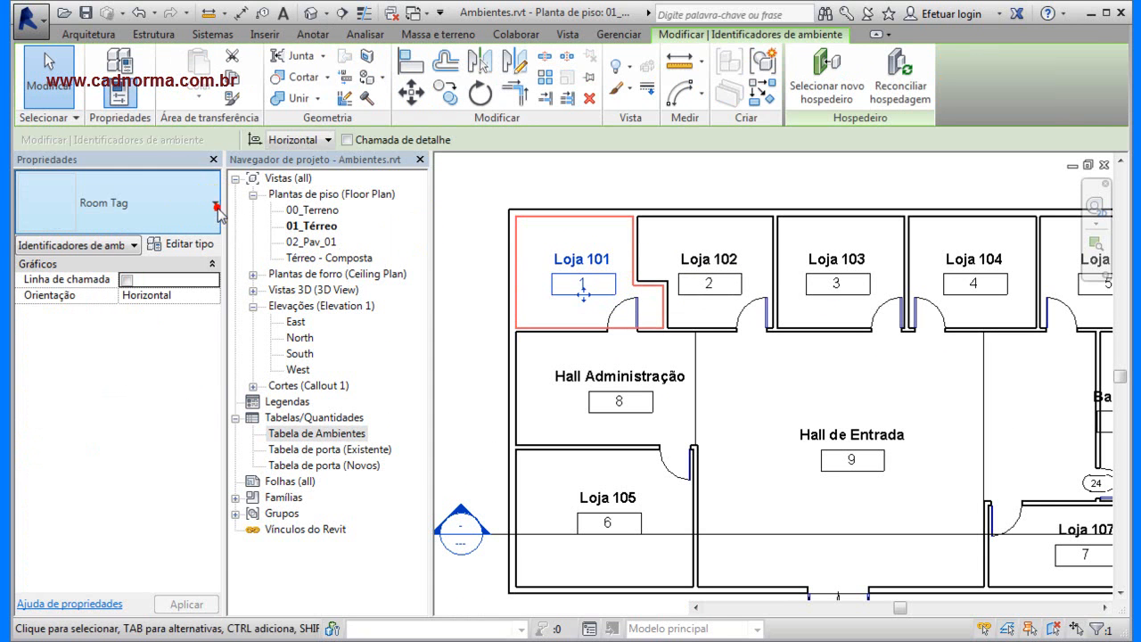
{"action": "left_click", "coordinate": [216, 205]}
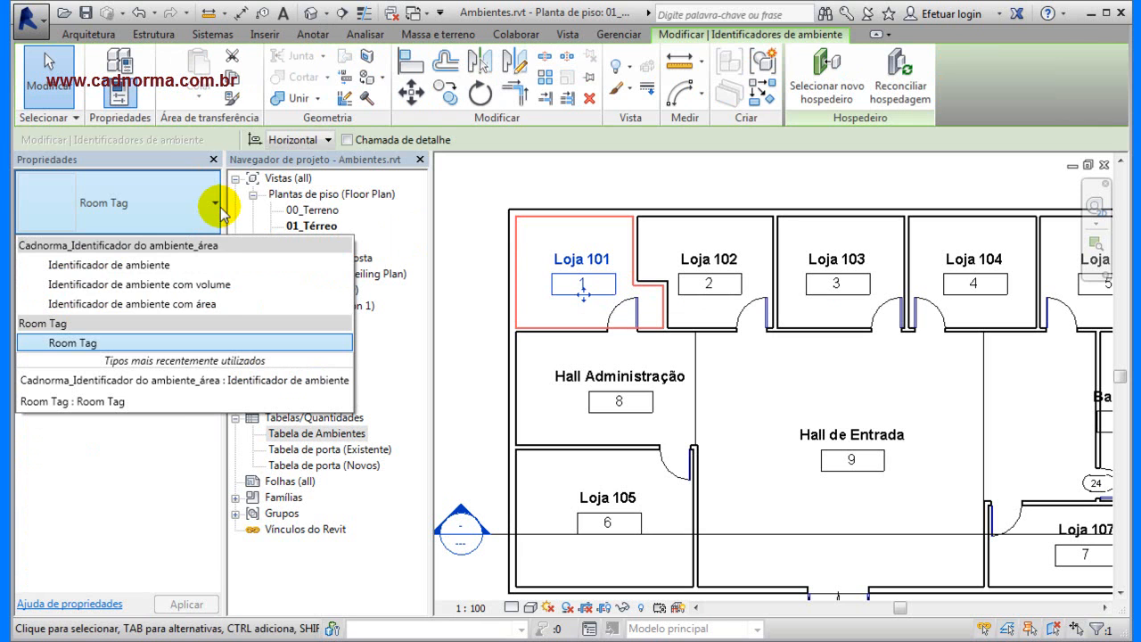
{"action": "left_click", "coordinate": [197, 305]}
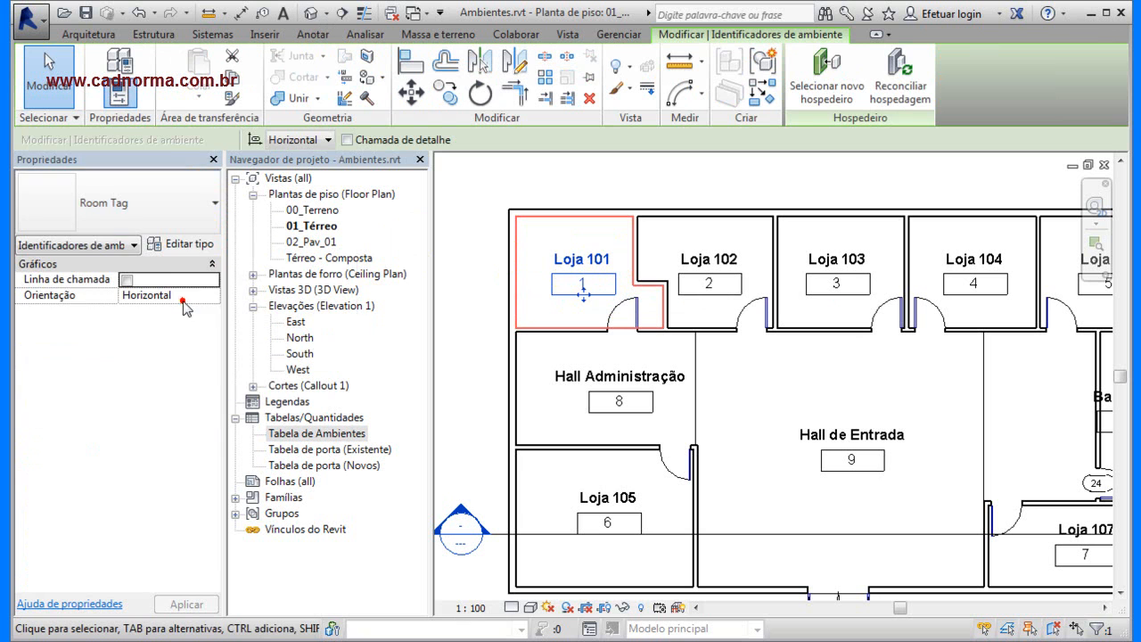
{"action": "left_click", "coordinate": [496, 199]}
{"action": "scroll", "coordinate": [627, 288], "scroll_direction": "up", "scroll_amount": 3}
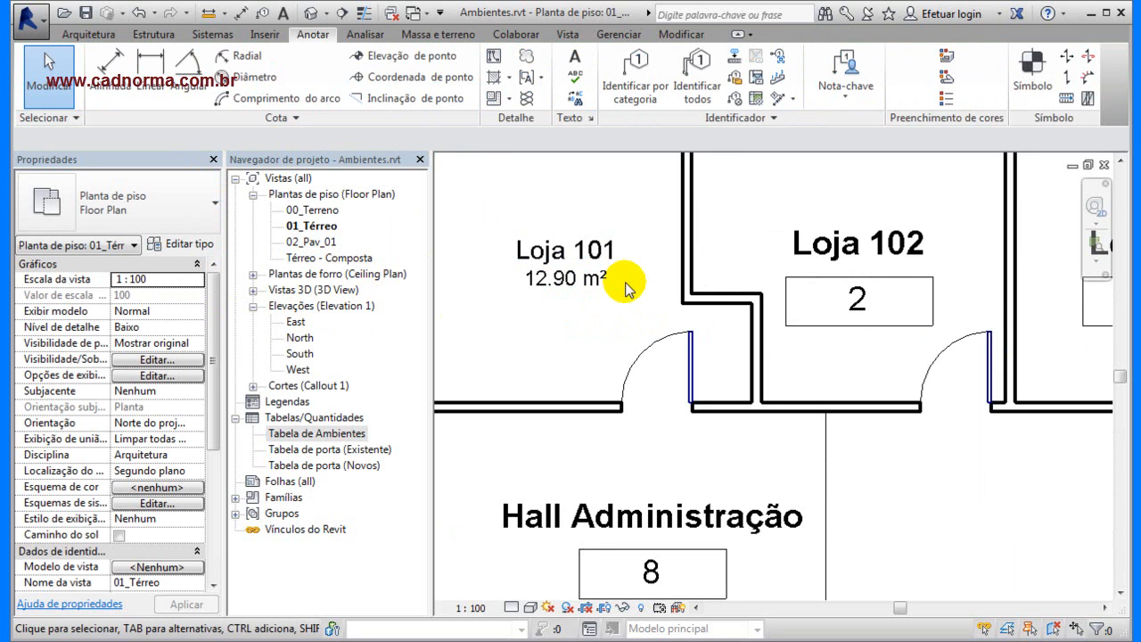
{"action": "middle_click_drag", "start_coordinate": [626, 284], "coordinate": [690, 322]}
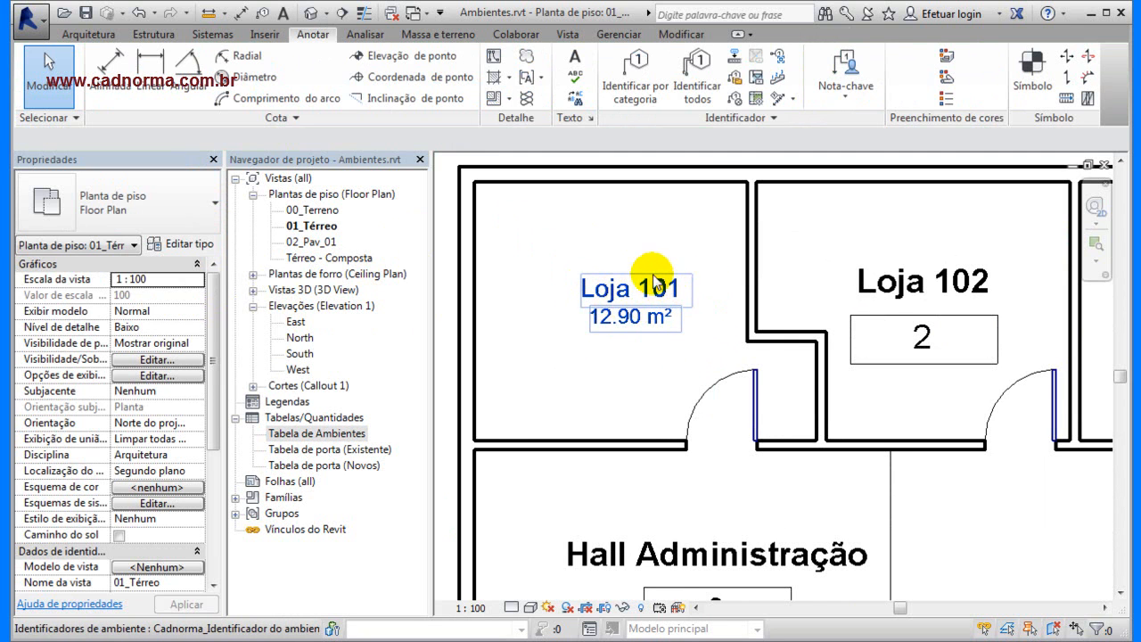
Select the whole plan, filter it to Identificadores de ambiente only, and change these tags to Identificador de ambiente com área.
{"action": "scroll", "coordinate": [655, 283], "scroll_direction": "down", "scroll_amount": 4}
{"action": "middle_click_drag", "start_coordinate": [655, 283], "coordinate": [557, 247]}
{"action": "scroll", "coordinate": [611, 251], "scroll_direction": "down", "scroll_amount": 2}
{"action": "left_click_drag", "start_coordinate": [984, 218], "coordinate": [522, 486]}
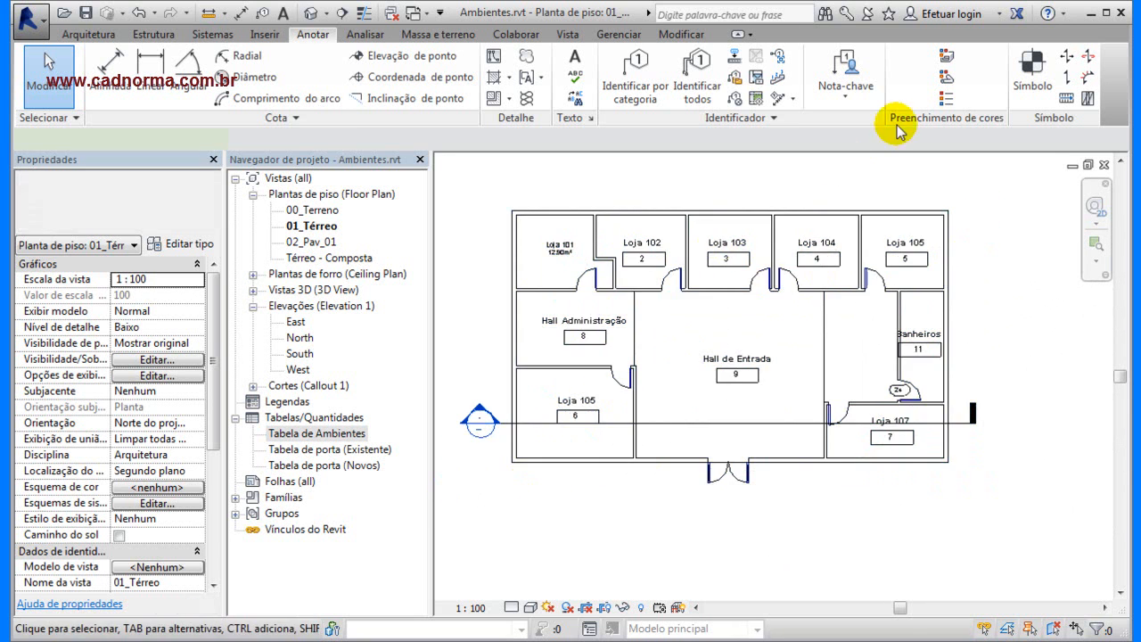
{"action": "left_click", "coordinate": [804, 81]}
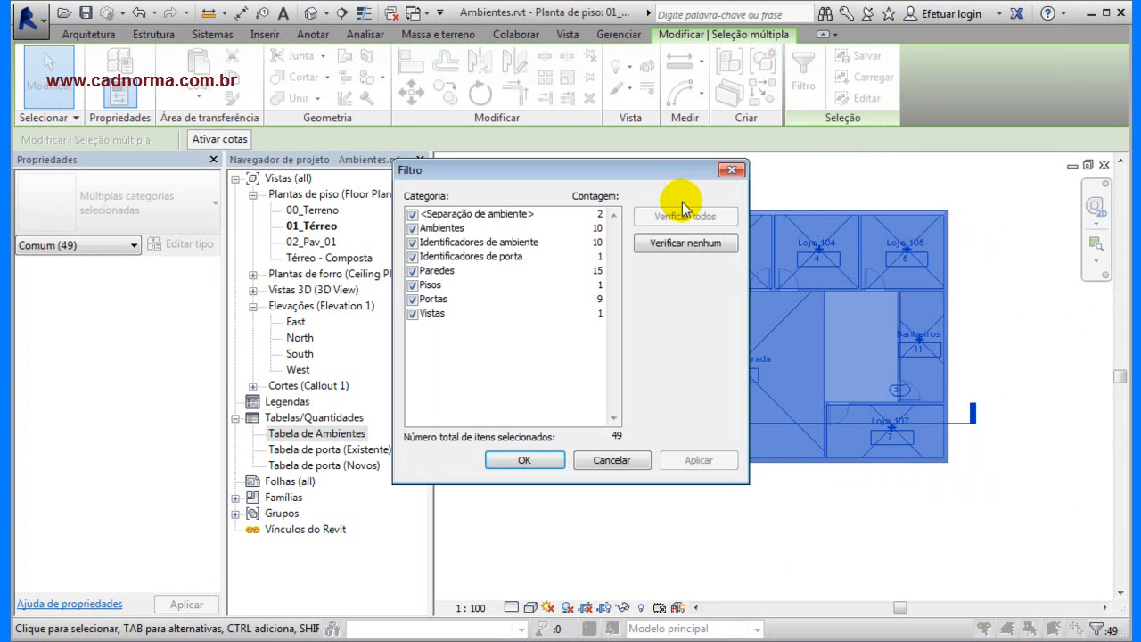
{"action": "left_click", "coordinate": [684, 243]}
{"action": "left_click", "coordinate": [412, 243]}
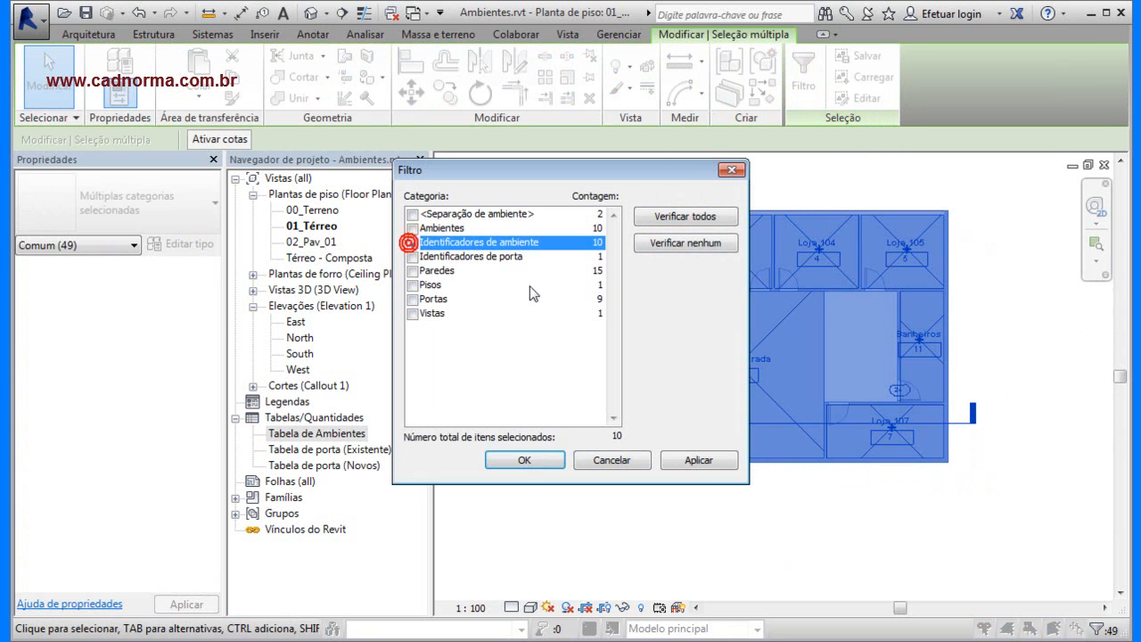
{"action": "left_click", "coordinate": [524, 460]}
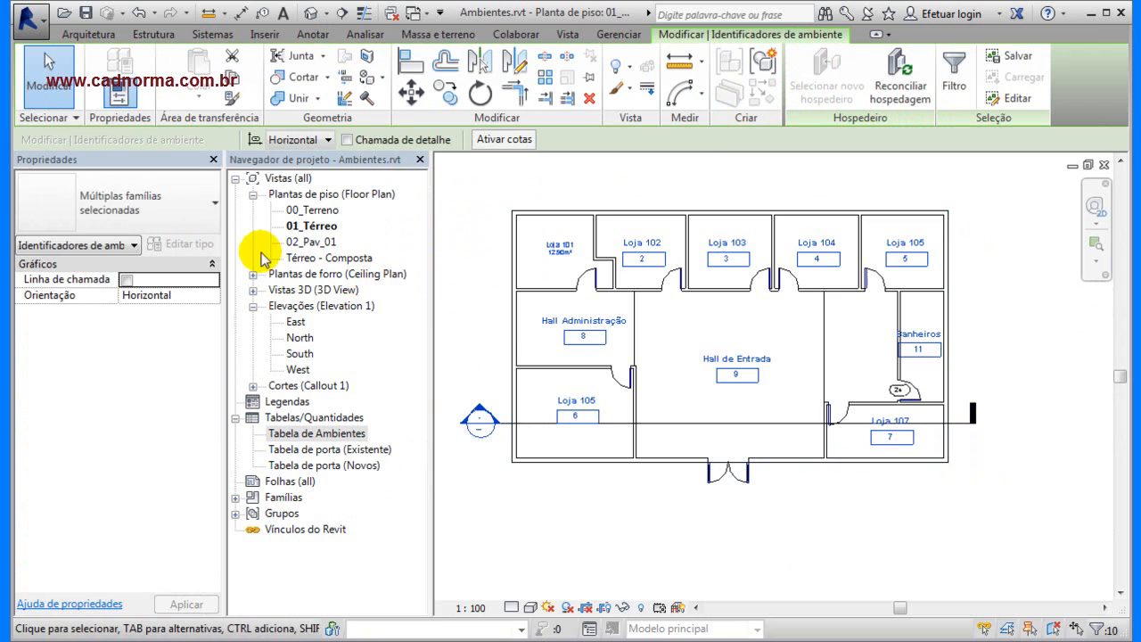
{"action": "left_click", "coordinate": [214, 210]}
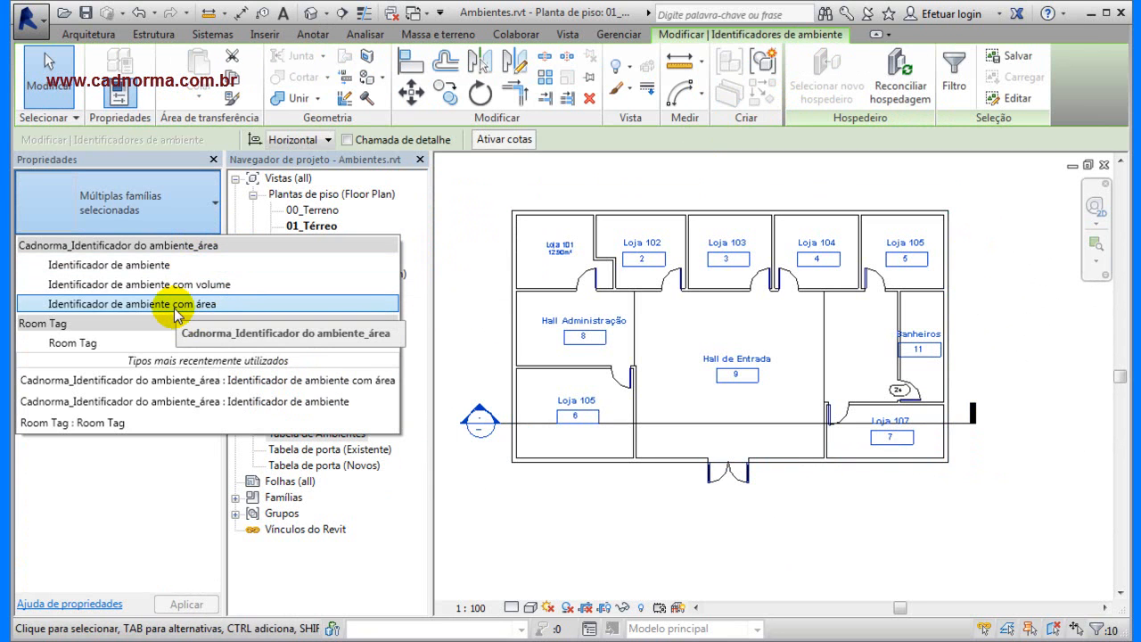
{"action": "left_click", "coordinate": [175, 305]}
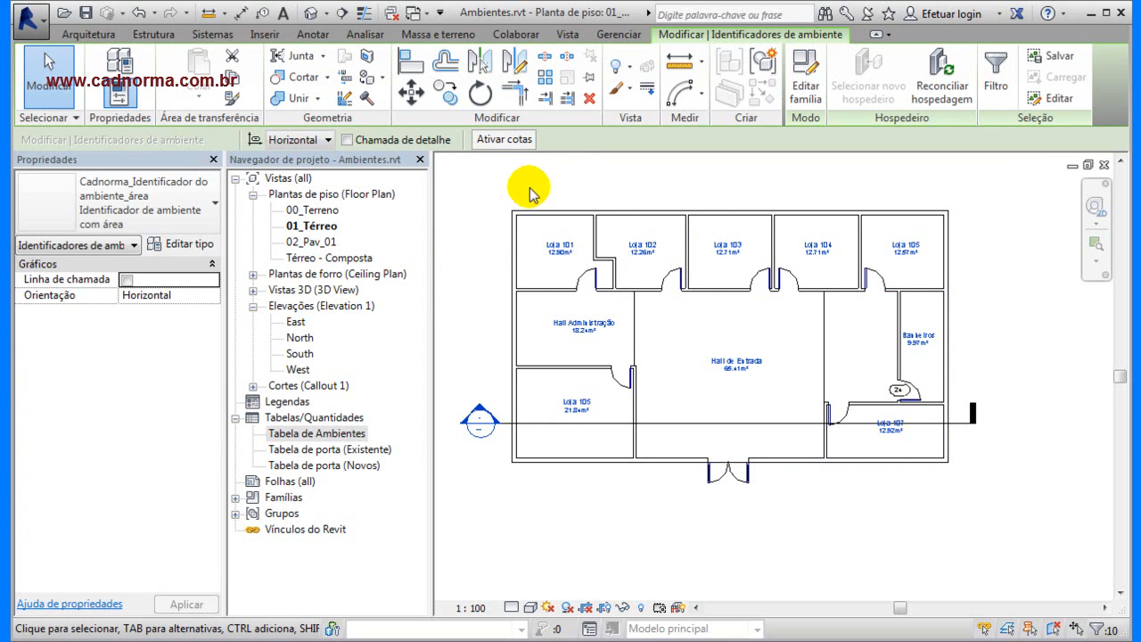
Compare the areas in Tabela de Ambientes with the room tags in the 01_Térreo plan.
{"action": "double_click", "coordinate": [313, 434]}
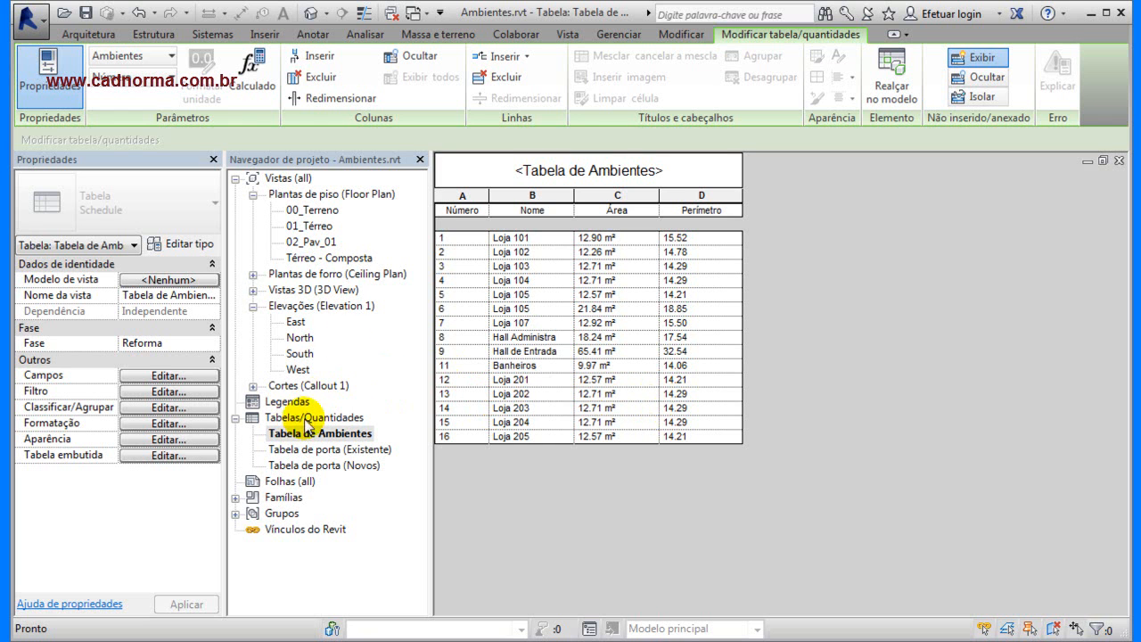
{"action": "double_click", "coordinate": [308, 227]}
{"action": "scroll", "coordinate": [531, 234], "scroll_direction": "up", "scroll_amount": 3}
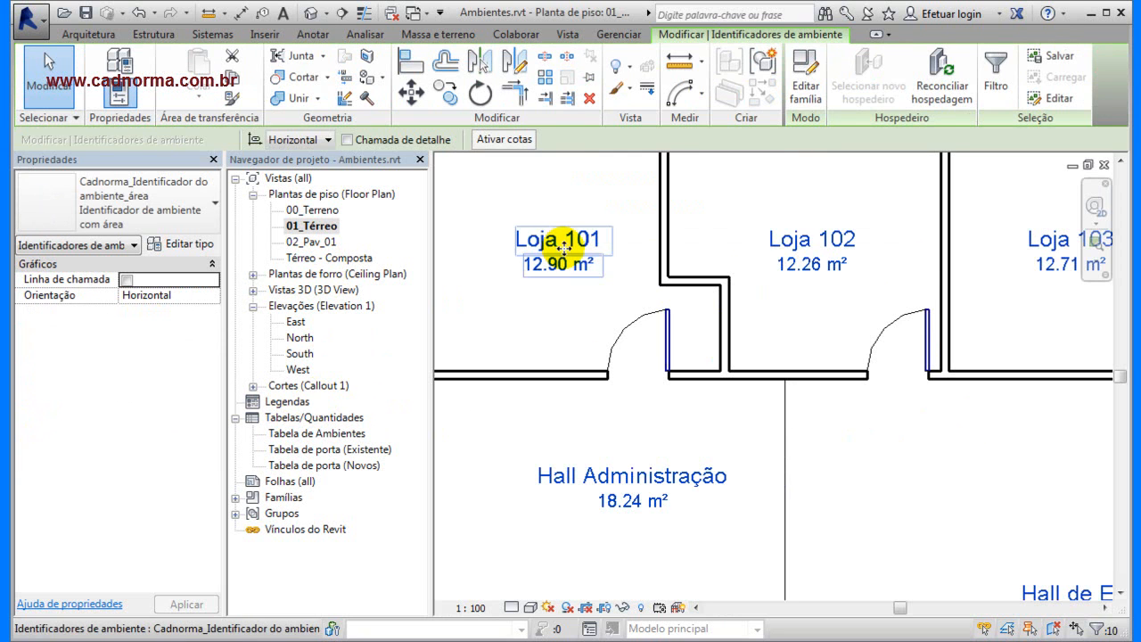
{"action": "middle_click_drag", "start_coordinate": [583, 210], "coordinate": [657, 261]}
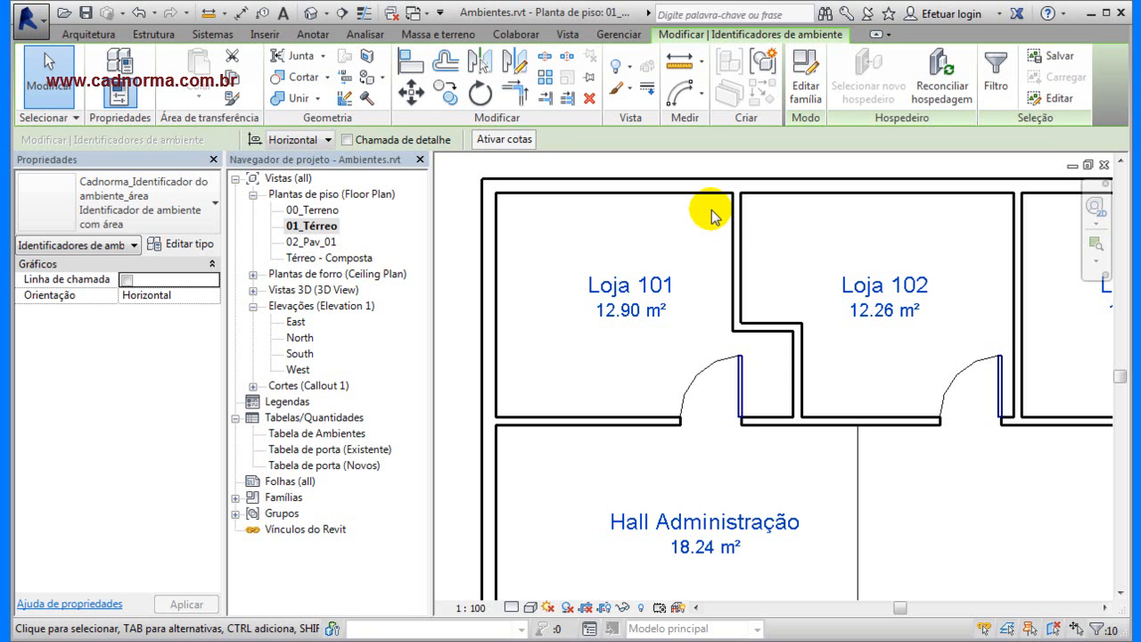
Check the area and perimeter properties of the Loja 101 room, then clear the selection.
{"action": "left_click", "coordinate": [572, 237]}
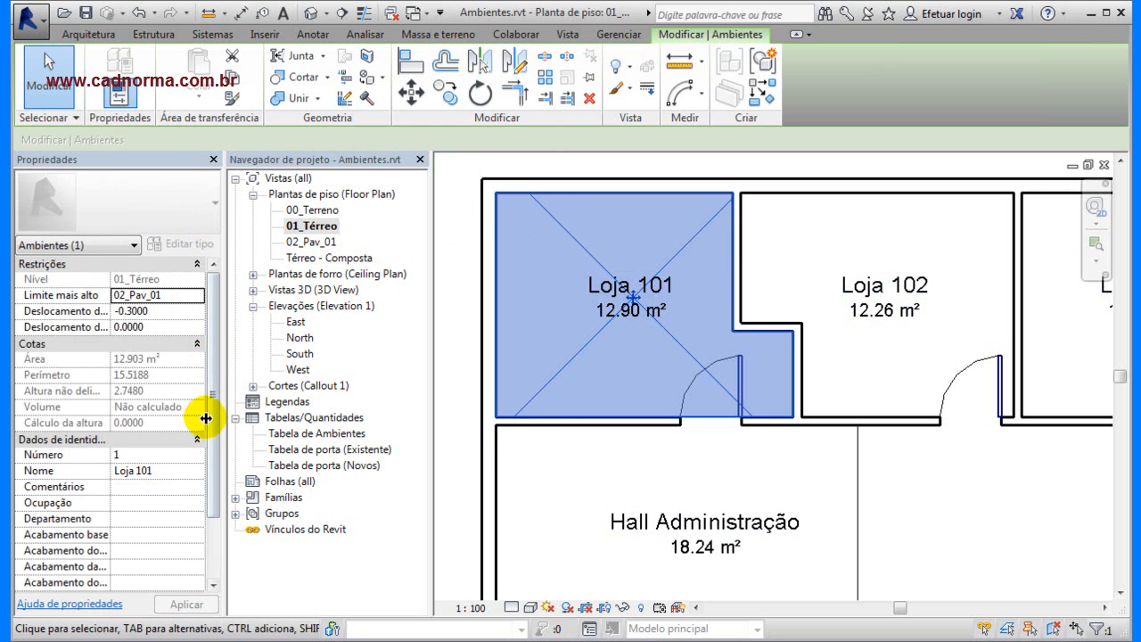
{"action": "left_click", "coordinate": [148, 377]}
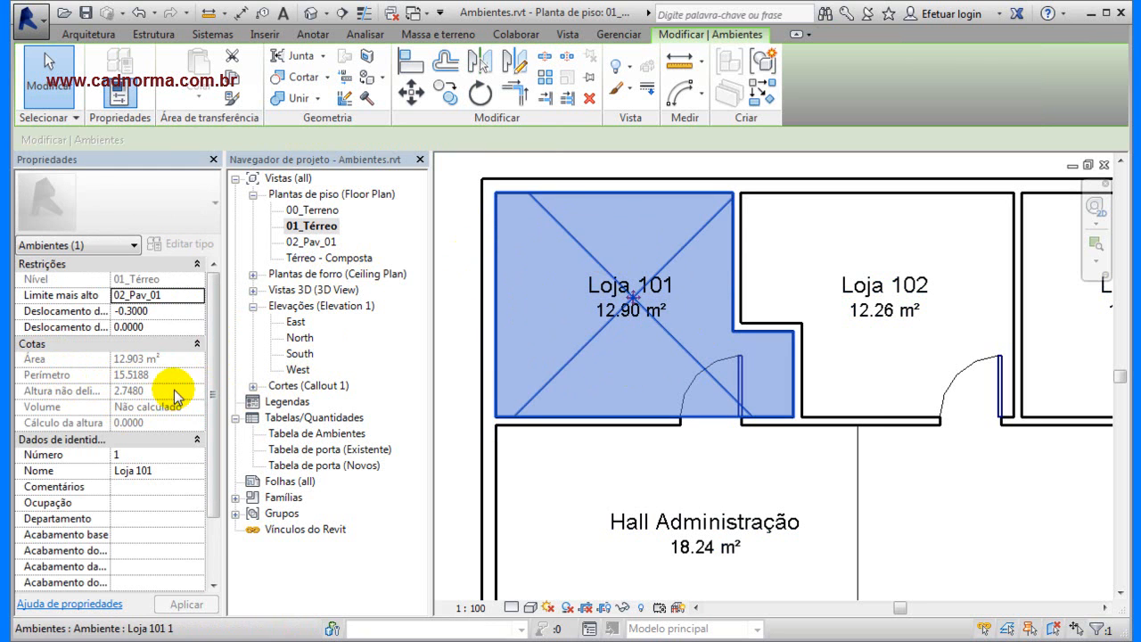
{"action": "left_click", "coordinate": [728, 166]}
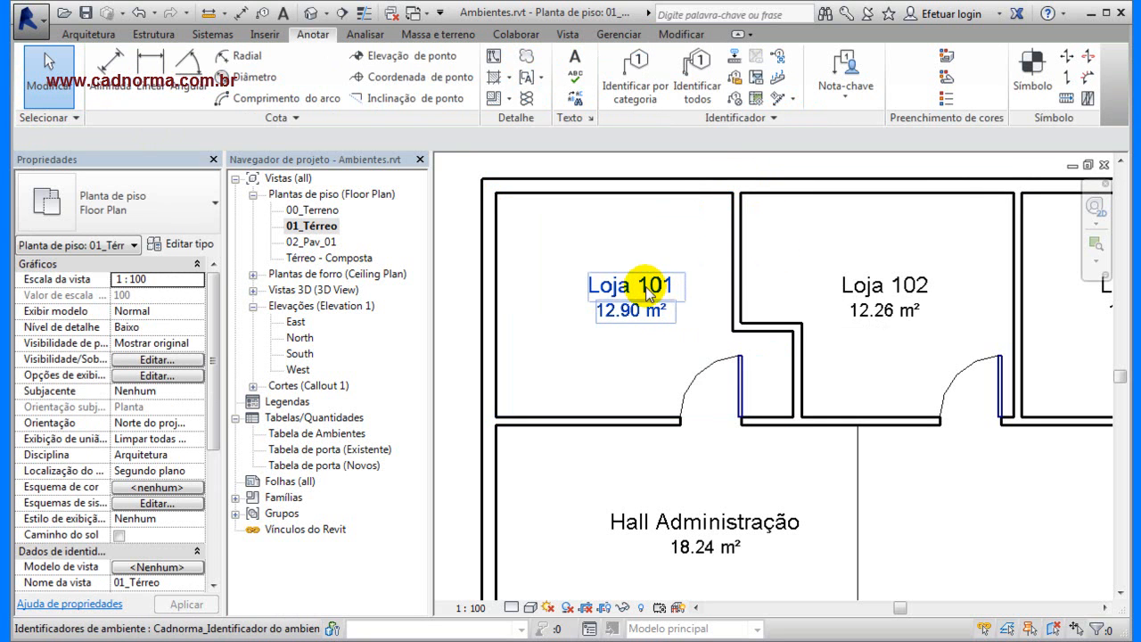
Open the family of the Loja 101 room tag for editing and view its name and area labels up close.
{"action": "left_click", "coordinate": [648, 294]}
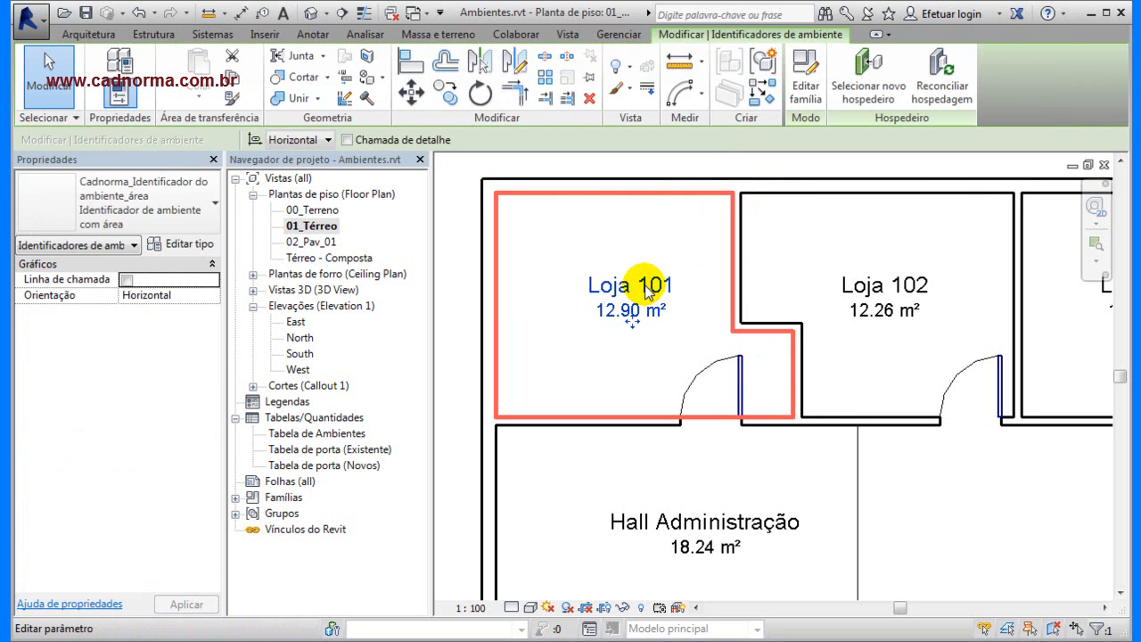
{"action": "left_click", "coordinate": [803, 87]}
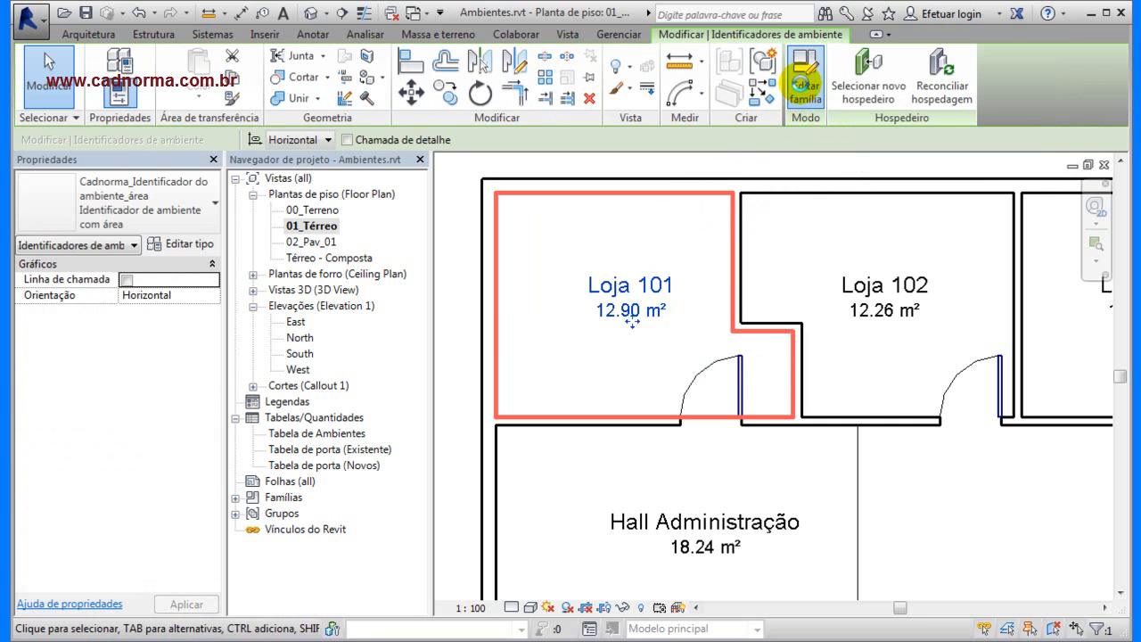
{"action": "left_click", "coordinate": [802, 85]}
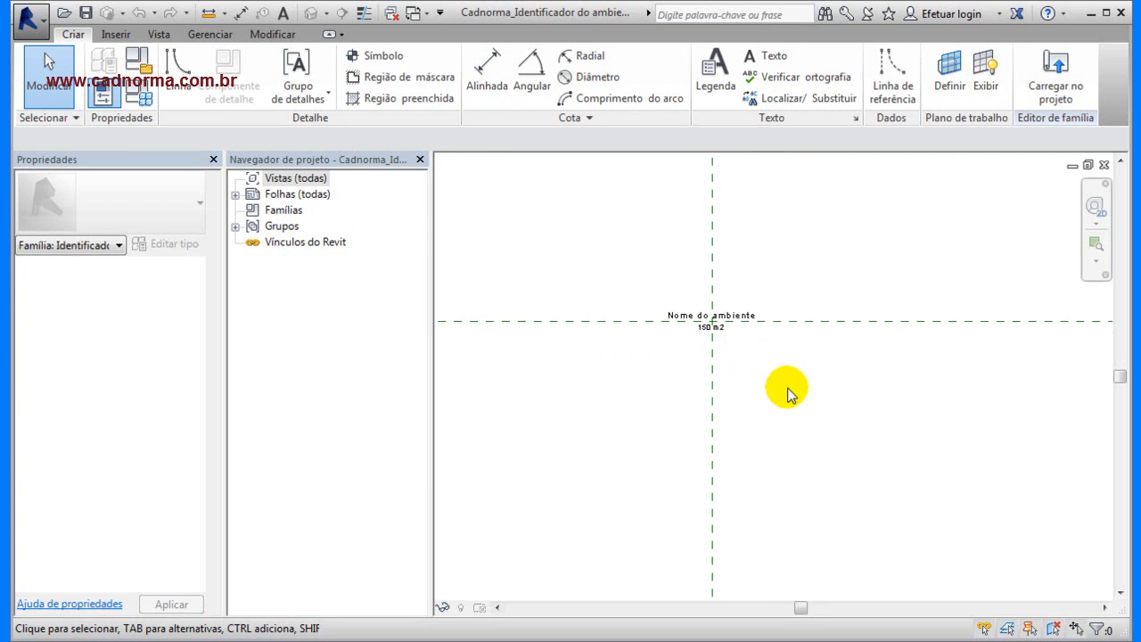
{"action": "scroll", "coordinate": [788, 392], "scroll_direction": "up", "scroll_amount": 3}
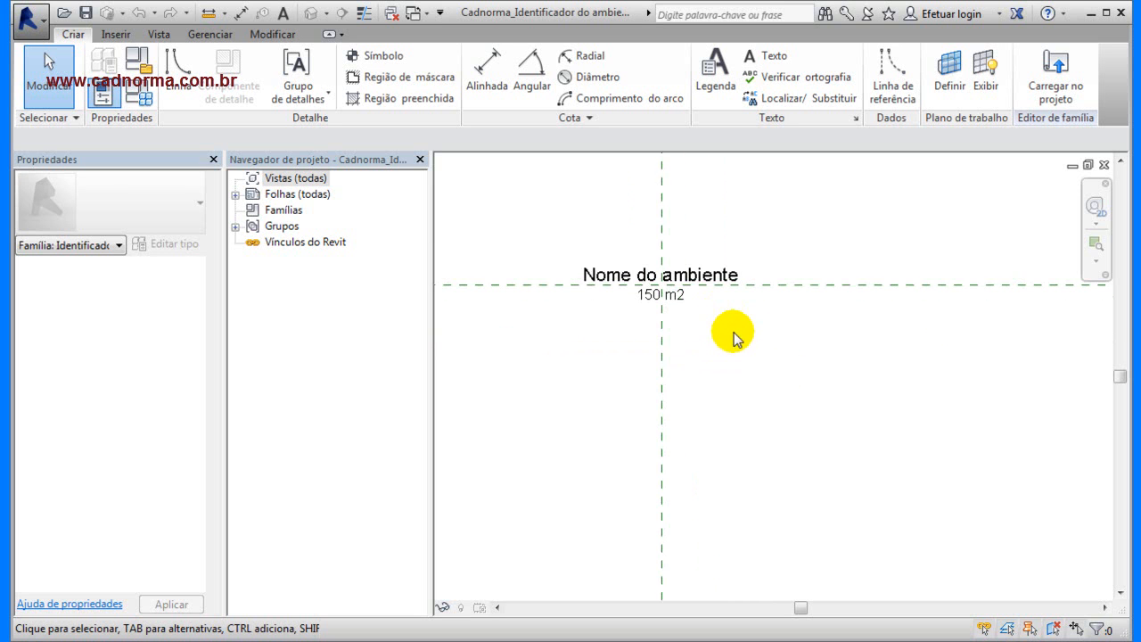
{"action": "scroll", "coordinate": [734, 334], "scroll_direction": "up", "scroll_amount": 3}
{"action": "middle_click_drag", "start_coordinate": [751, 344], "coordinate": [894, 460]}
{"action": "scroll", "coordinate": [887, 463], "scroll_direction": "up", "scroll_amount": 2}
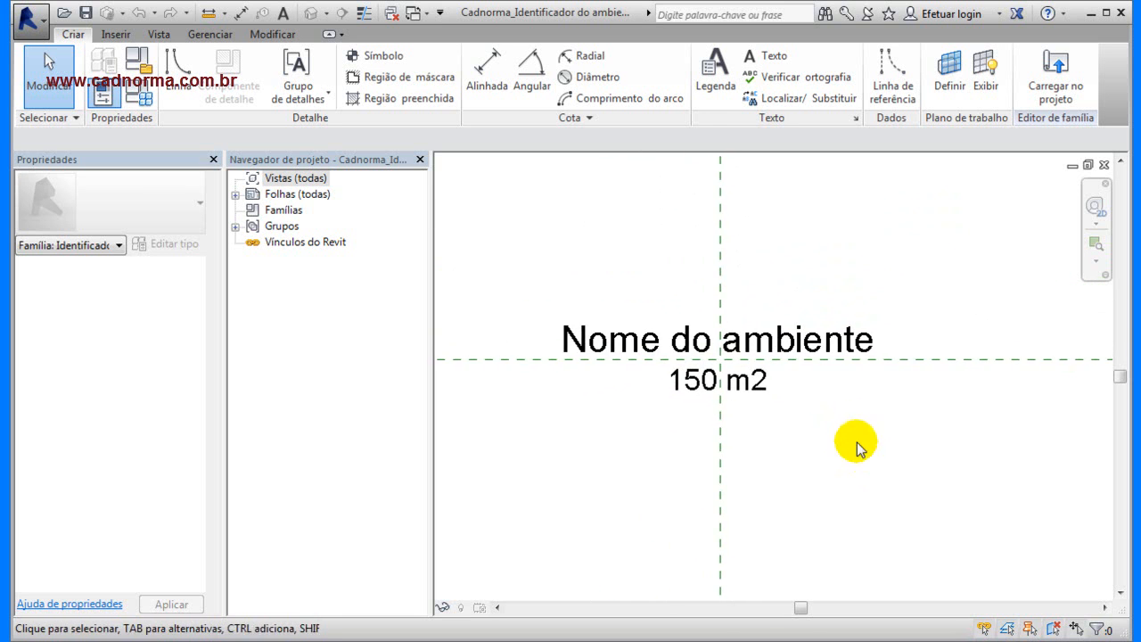
{"action": "middle_click_drag", "start_coordinate": [784, 445], "coordinate": [873, 458]}
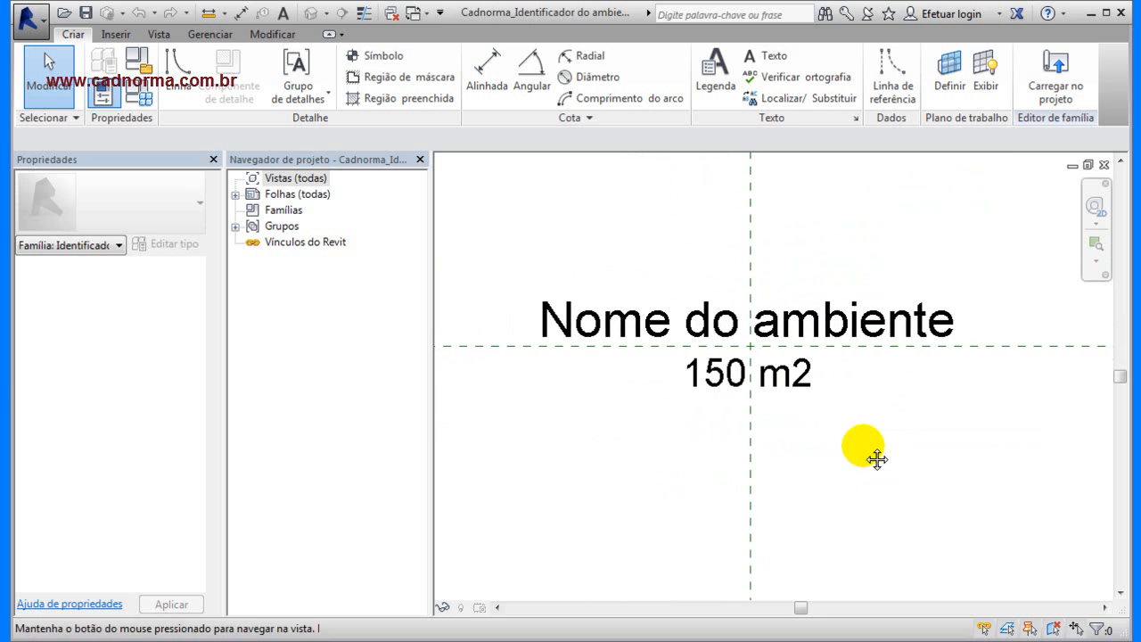
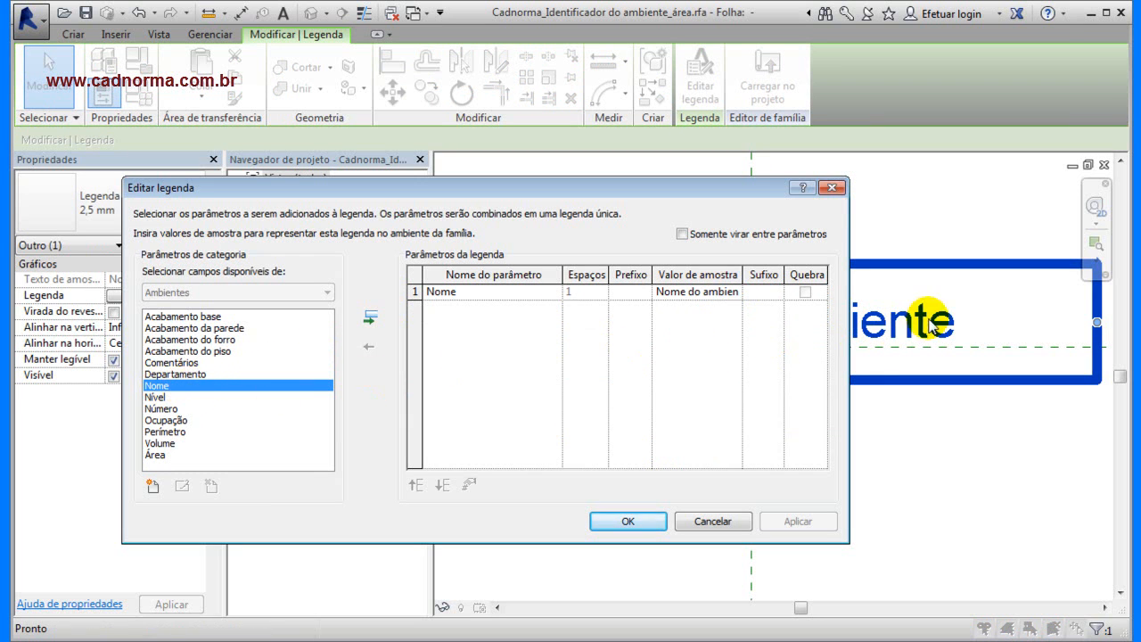
Cancel editing the Nome do ambiente label, then check the properties of the 150 m2 label and deselect it.
{"action": "left_click", "coordinate": [740, 523]}
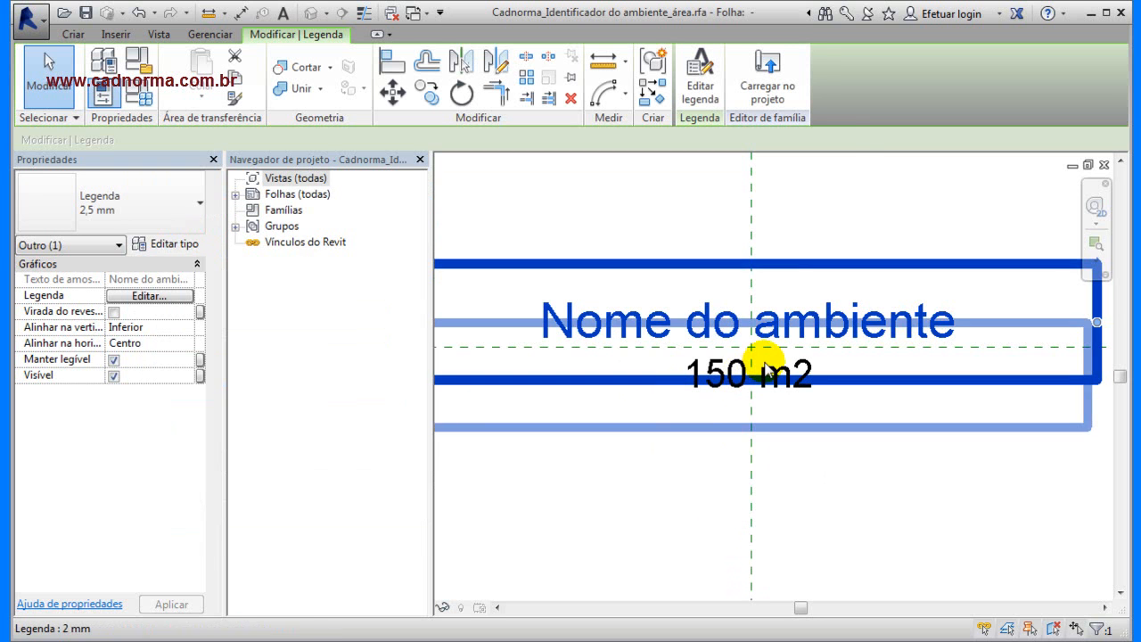
{"action": "left_click", "coordinate": [738, 375]}
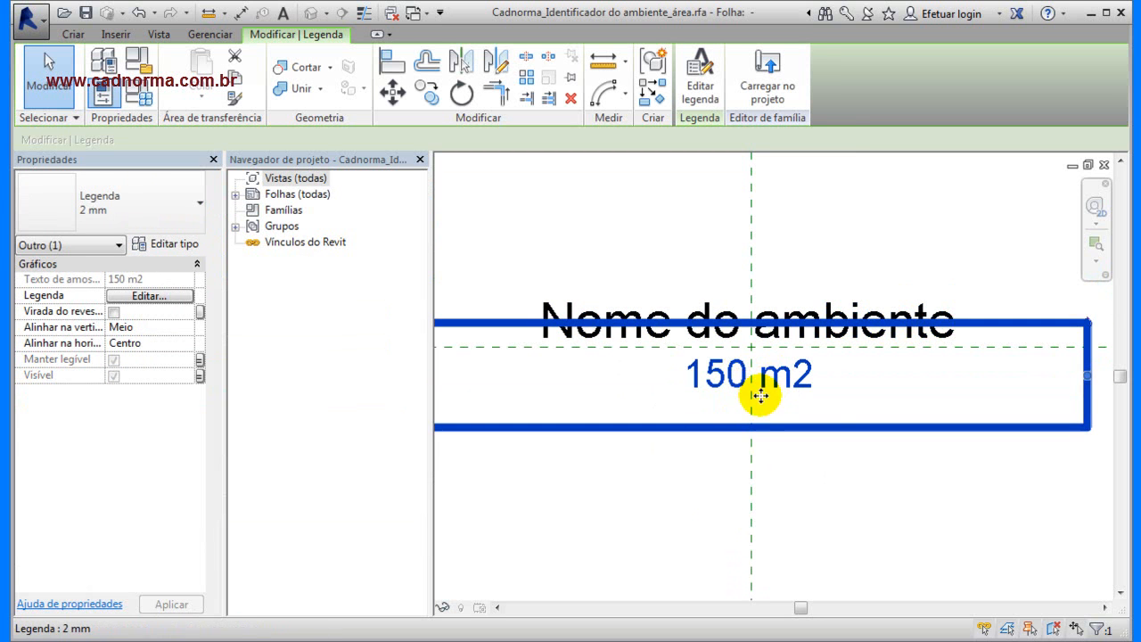
{"action": "left_click", "coordinate": [676, 472]}
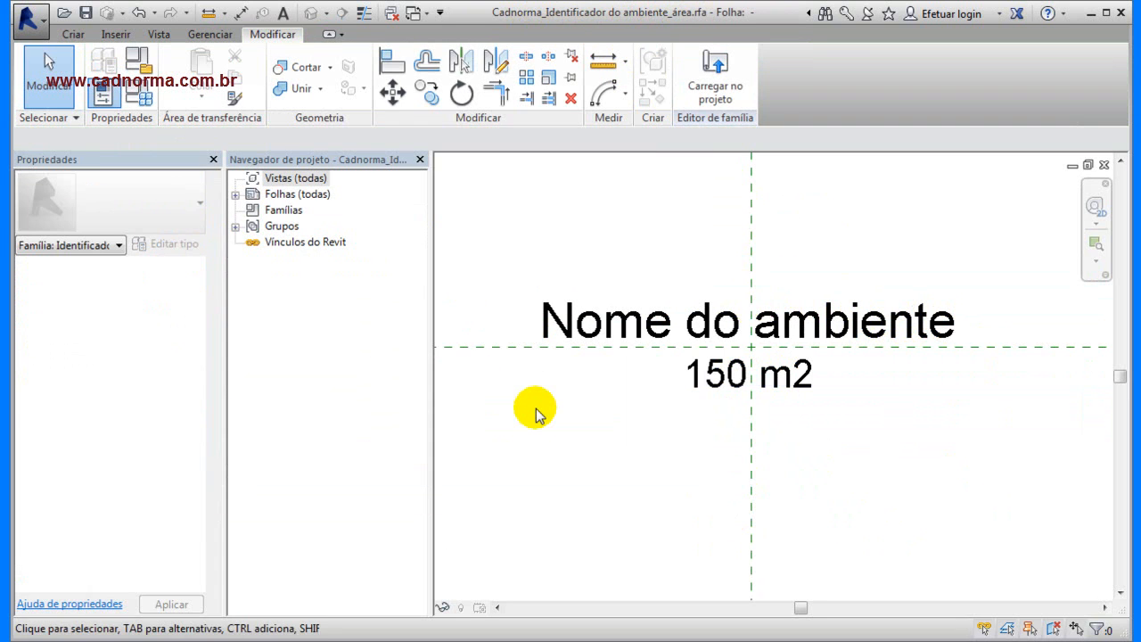
Open the tag family's types and review the list of existing type names.
{"action": "left_click", "coordinate": [143, 101]}
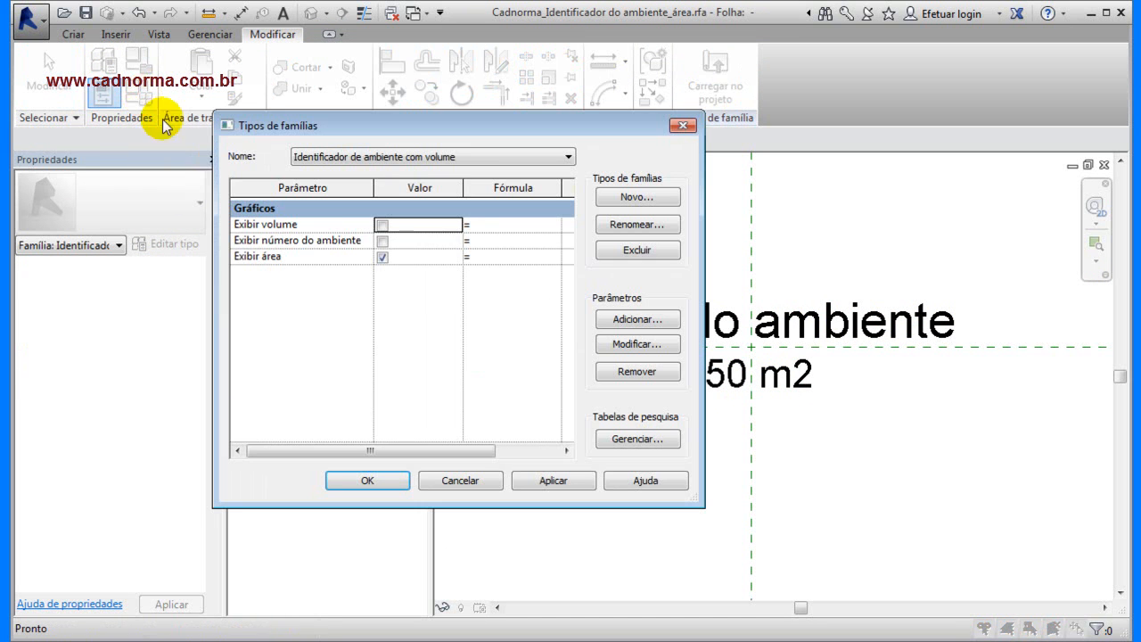
{"action": "left_click_drag", "start_coordinate": [499, 126], "coordinate": [656, 159]}
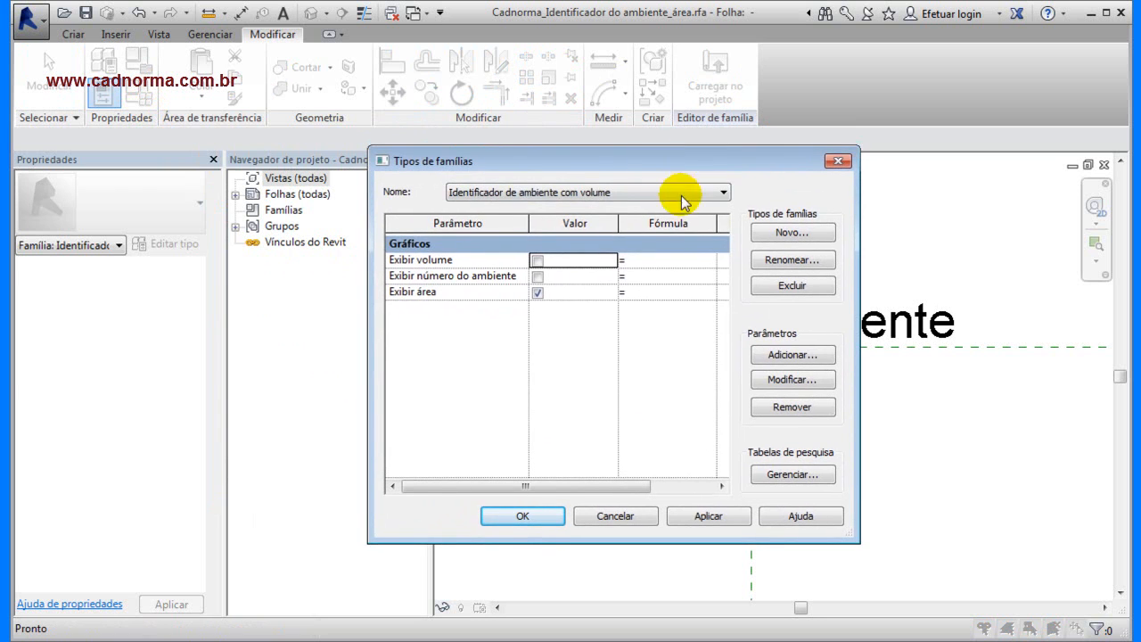
{"action": "left_click", "coordinate": [723, 192]}
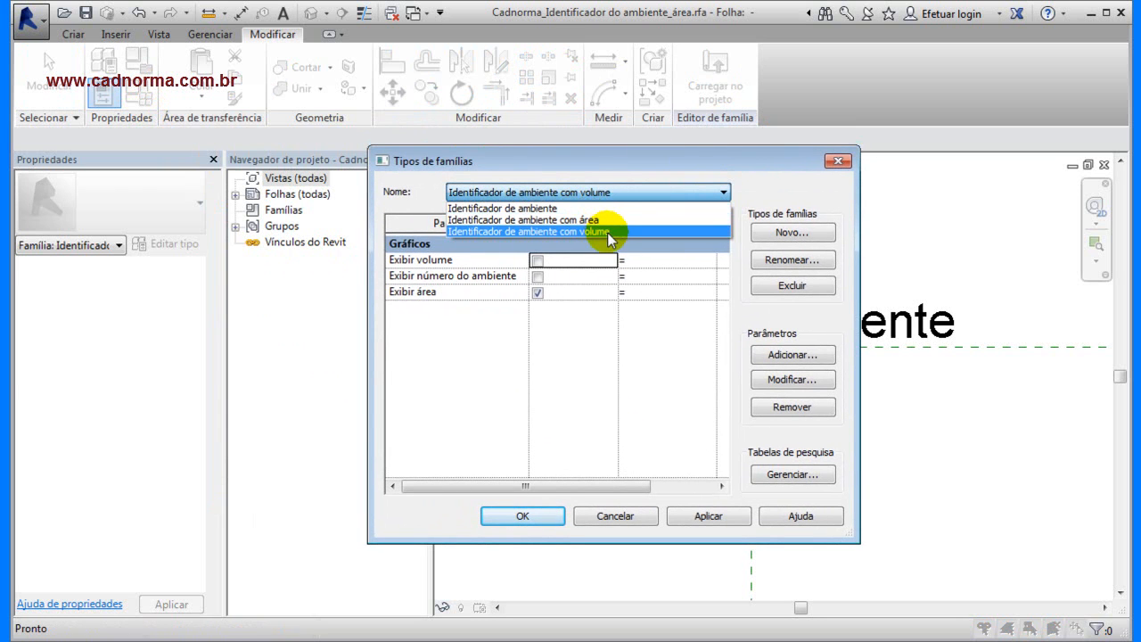
{"action": "left_click", "coordinate": [677, 158]}
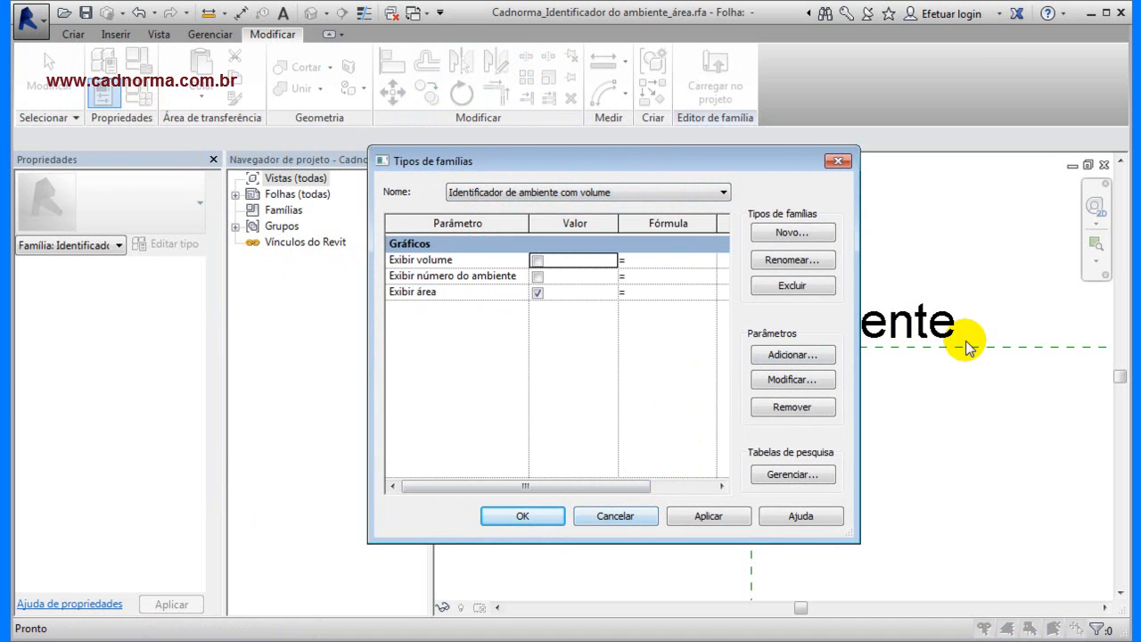
{"action": "left_click", "coordinate": [723, 192]}
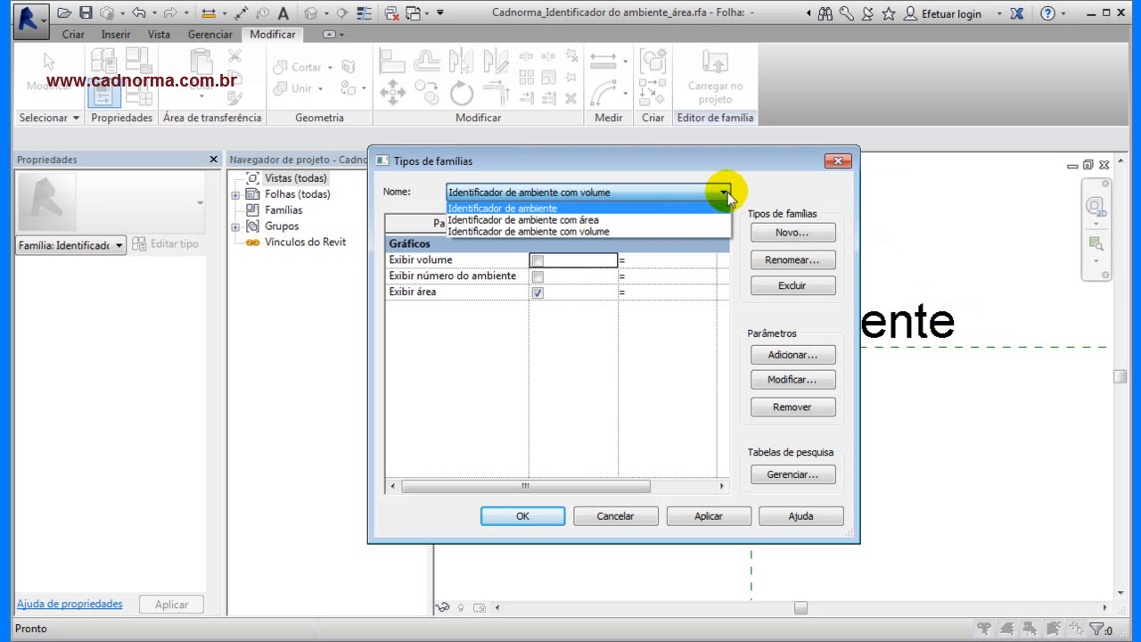
{"action": "left_click", "coordinate": [694, 190]}
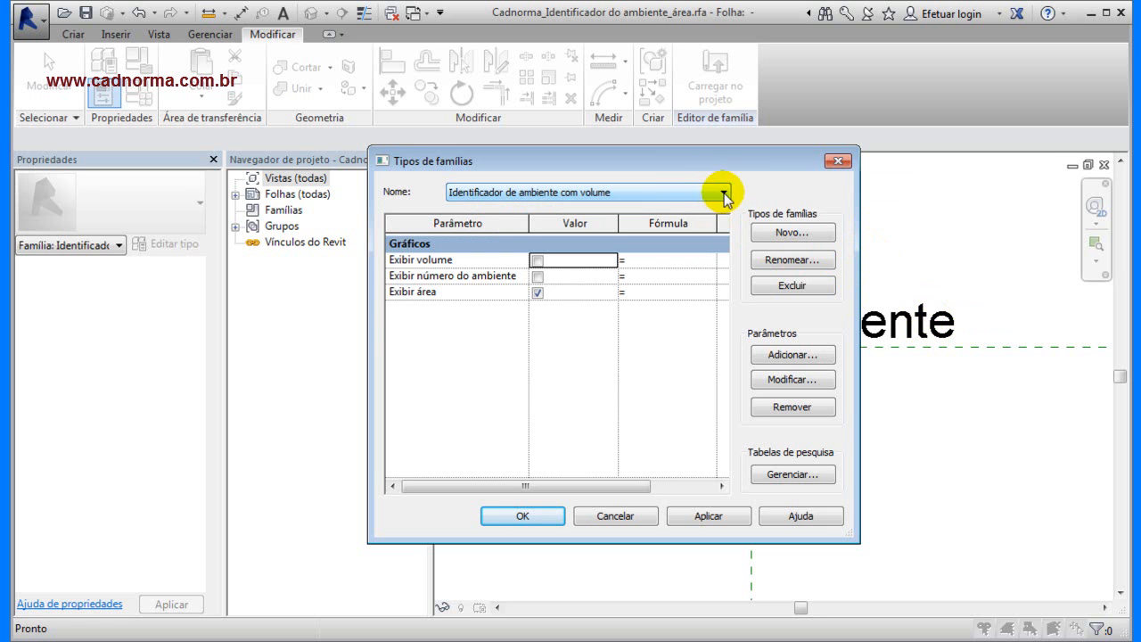
{"action": "left_click", "coordinate": [721, 194]}
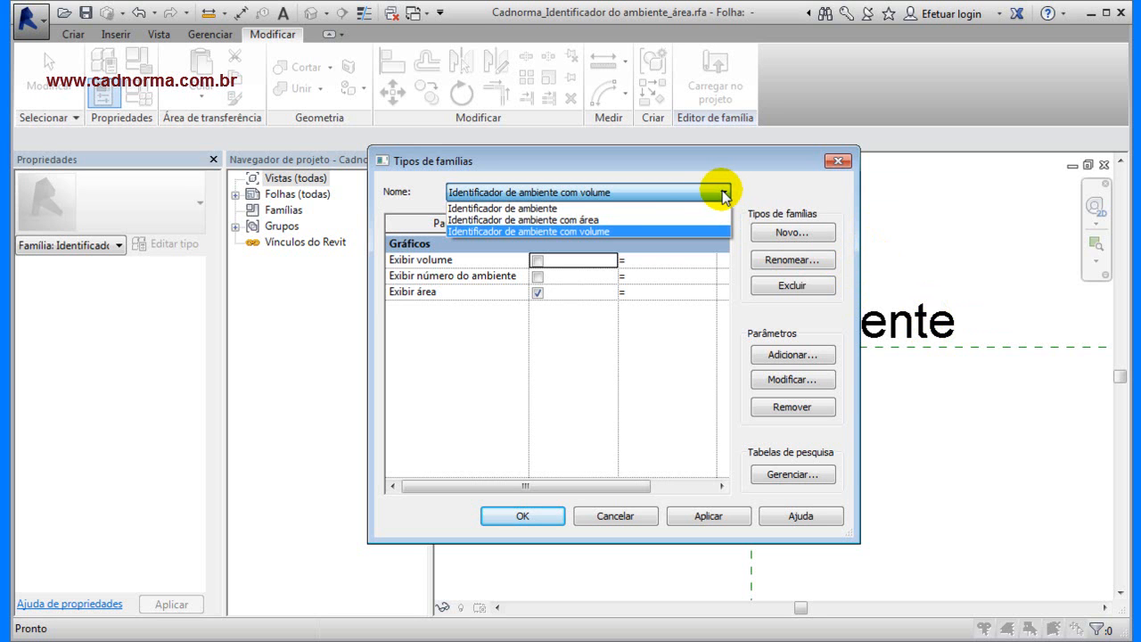
{"action": "left_click", "coordinate": [691, 190]}
Create a new family type named "Área e Perímetro" and check it in the list of types.
{"action": "left_click", "coordinate": [790, 235]}
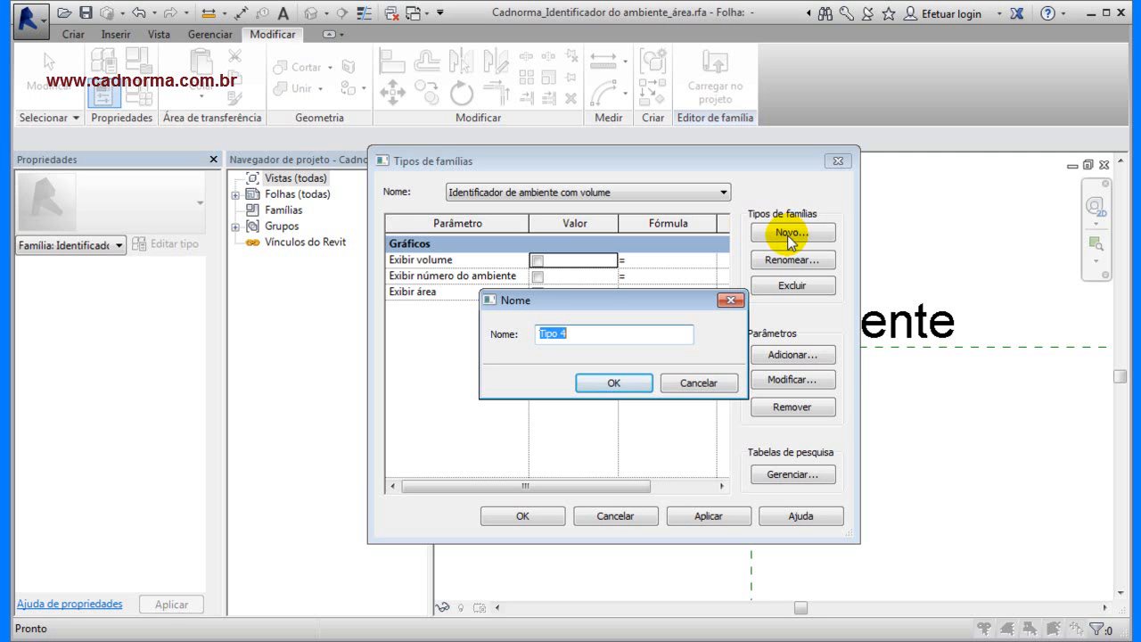
{"action": "type", "text": "P"}
{"action": "key", "text": "BackSpace"}
{"action": "type", "text": "Área e Perímetro"}
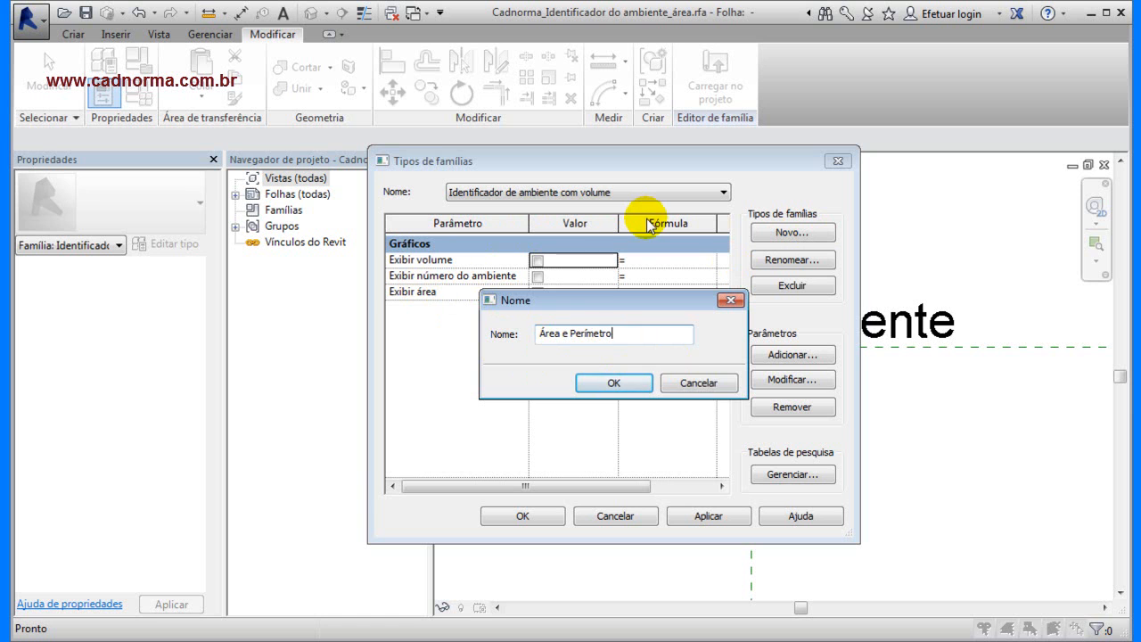
{"action": "left_click", "coordinate": [613, 384]}
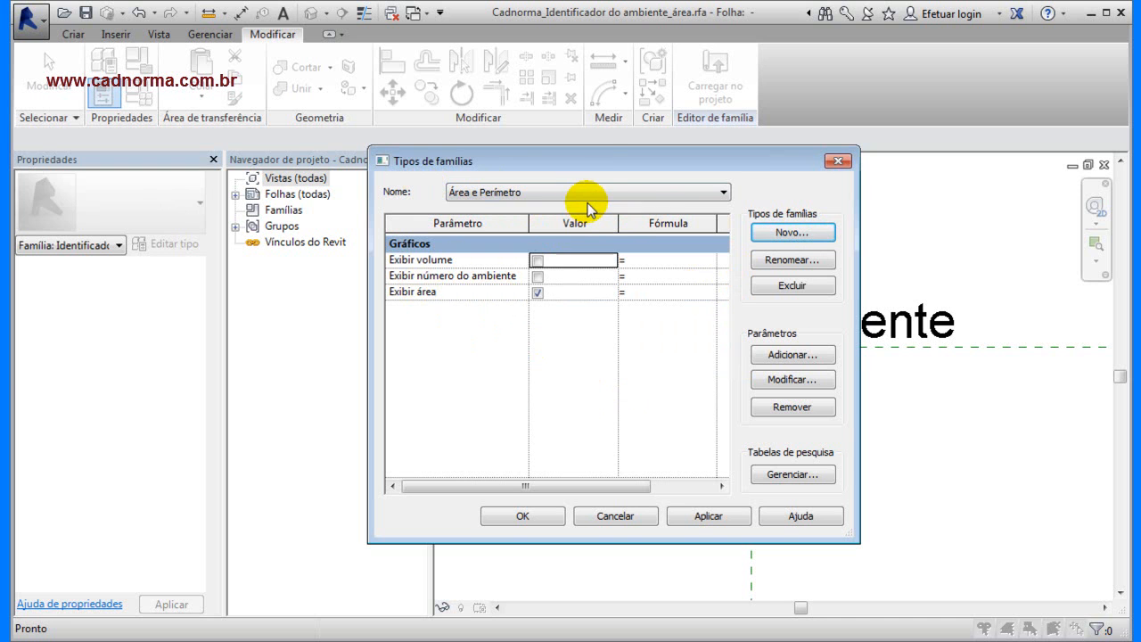
{"action": "left_click", "coordinate": [724, 192]}
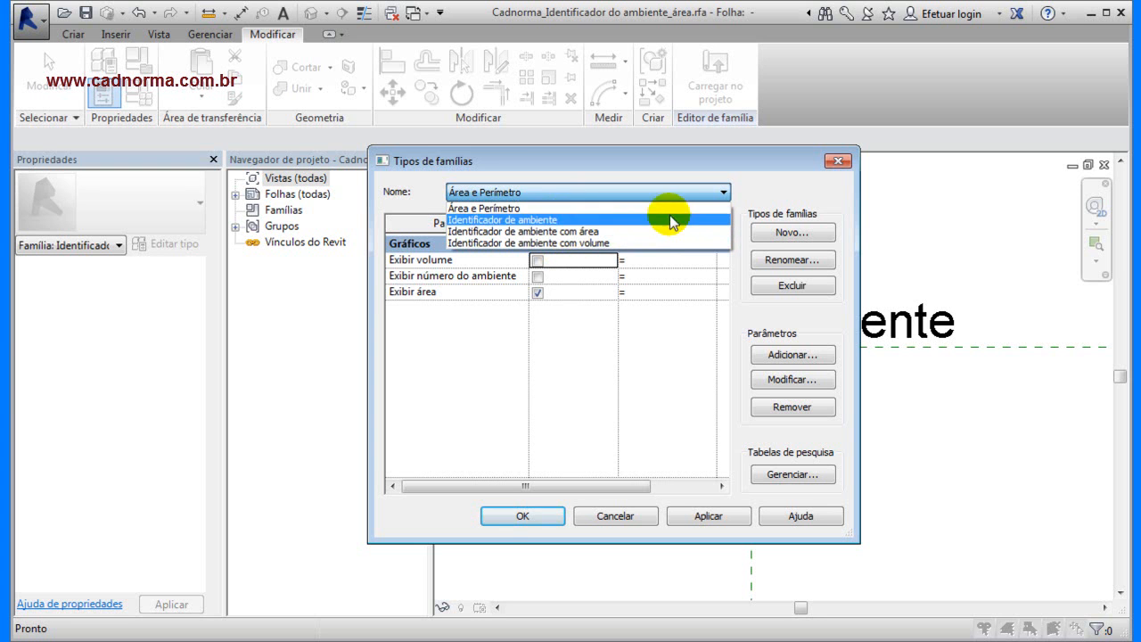
{"action": "left_click", "coordinate": [700, 187]}
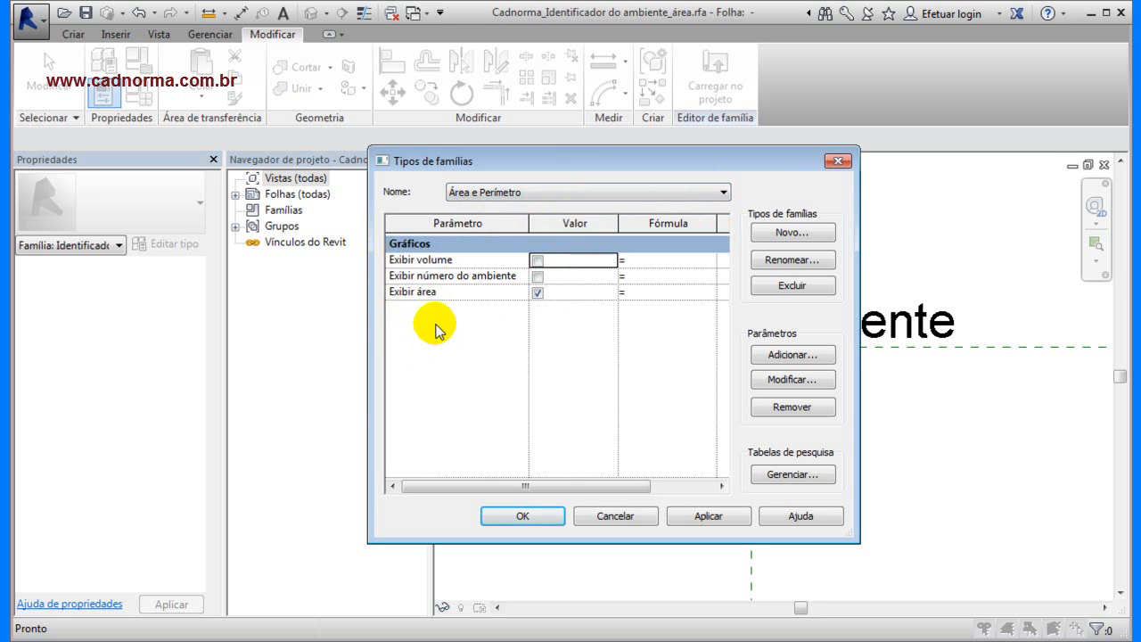
Add a Sim/Não type parameter named "Exibir Parímetro", grouped under Gráficos, and apply the family type changes.
{"action": "left_click", "coordinate": [788, 356]}
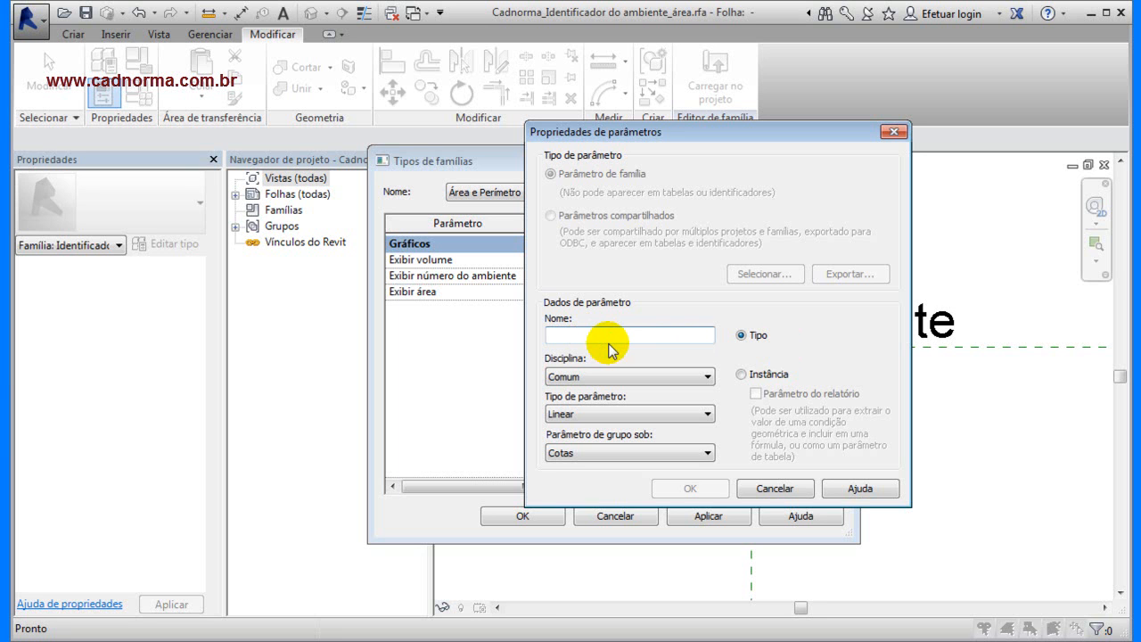
{"action": "type", "text": "Exibir Parímetro"}
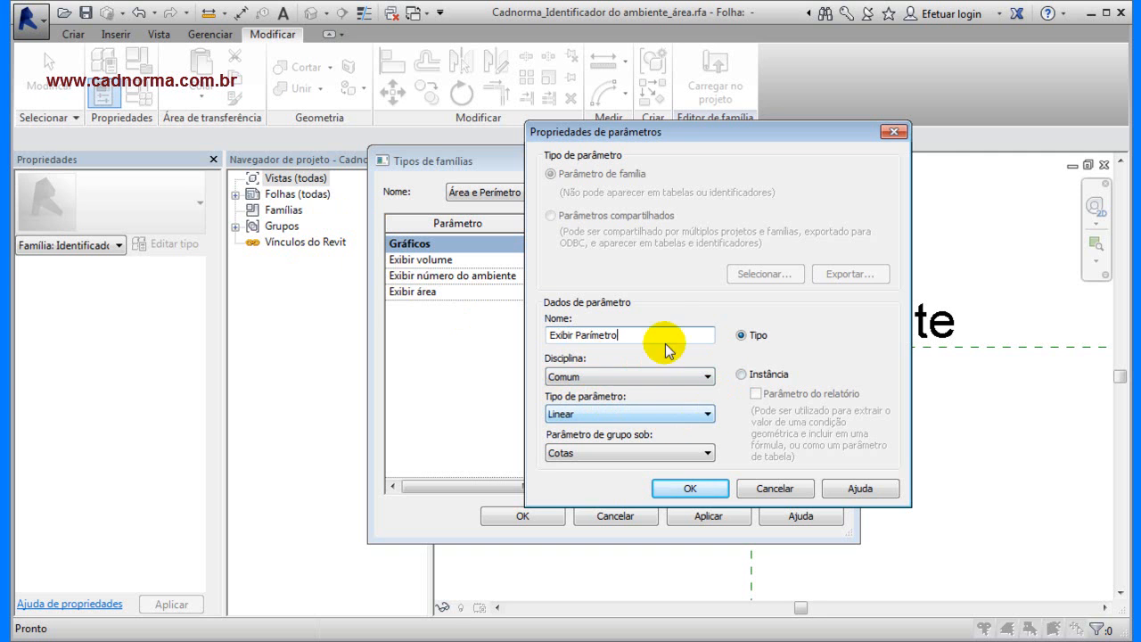
{"action": "left_click_drag", "start_coordinate": [710, 132], "coordinate": [791, 136]}
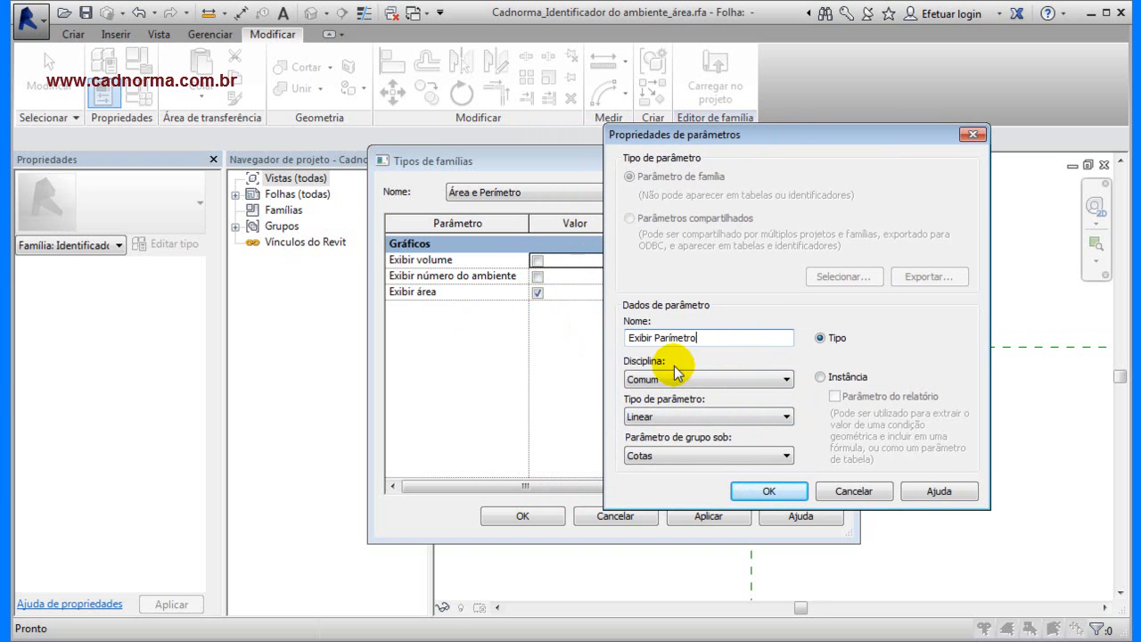
{"action": "left_click", "coordinate": [788, 417]}
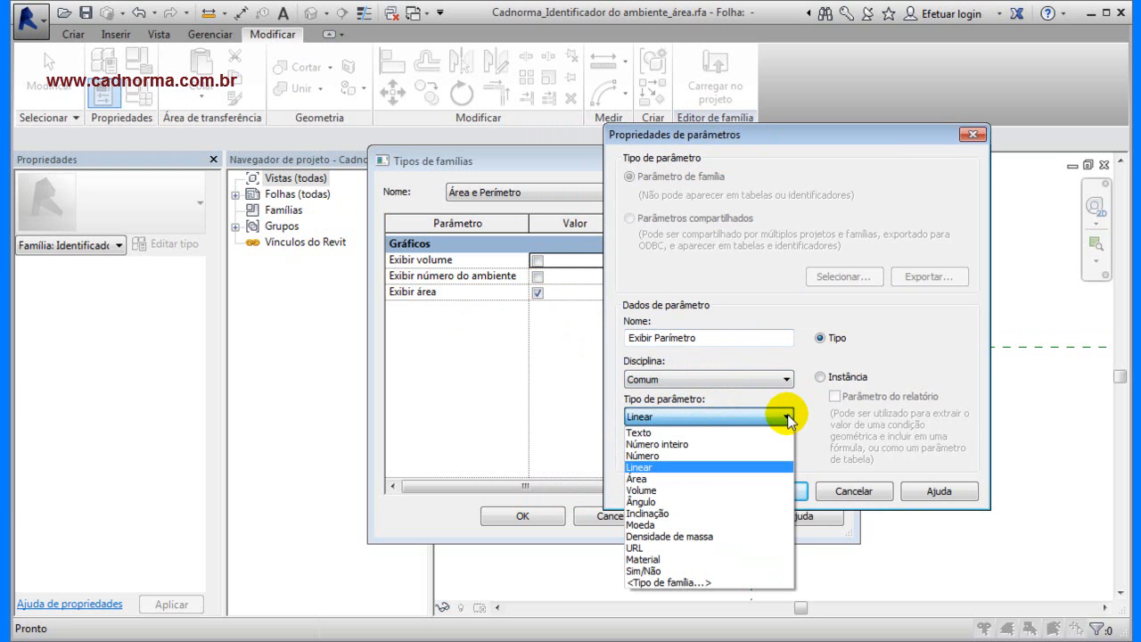
{"action": "left_click", "coordinate": [670, 571]}
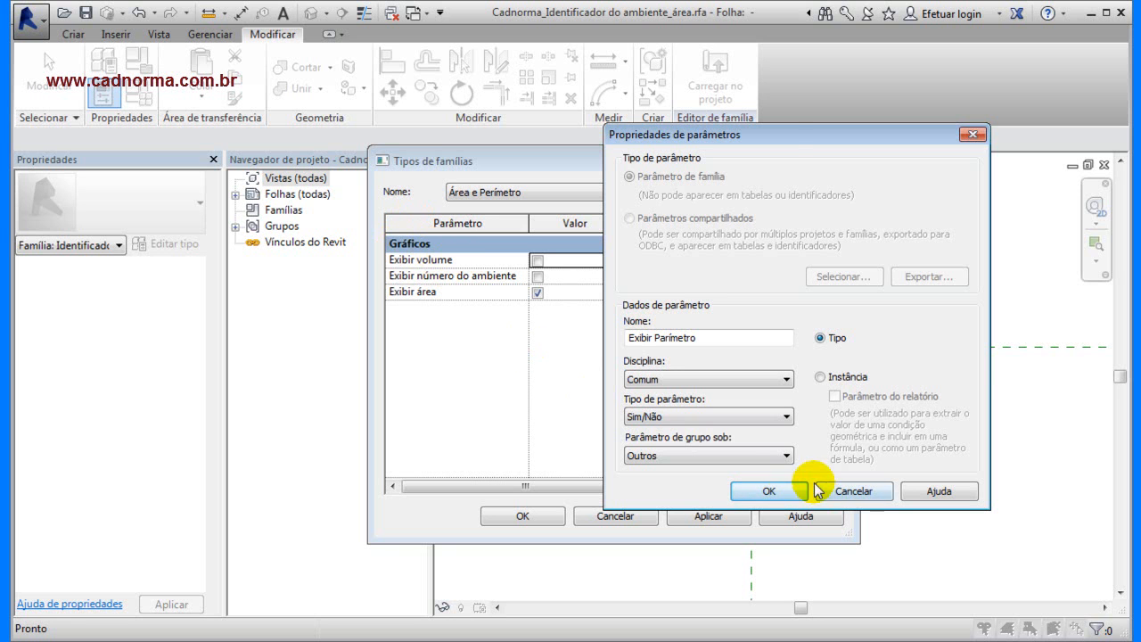
{"action": "left_click", "coordinate": [787, 455]}
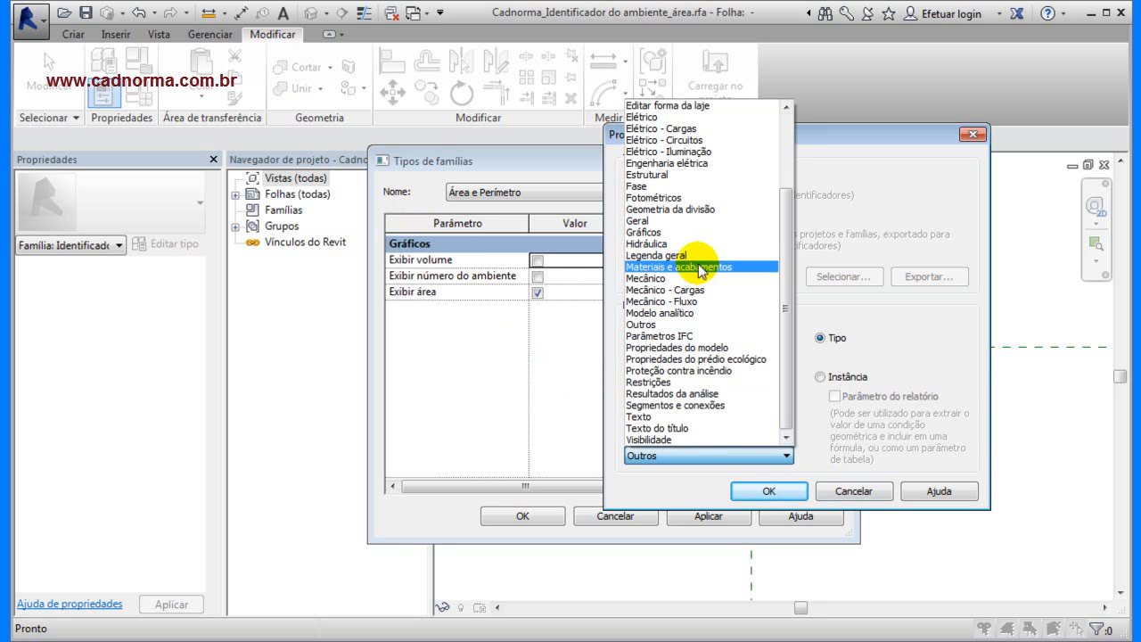
{"action": "left_click", "coordinate": [669, 232]}
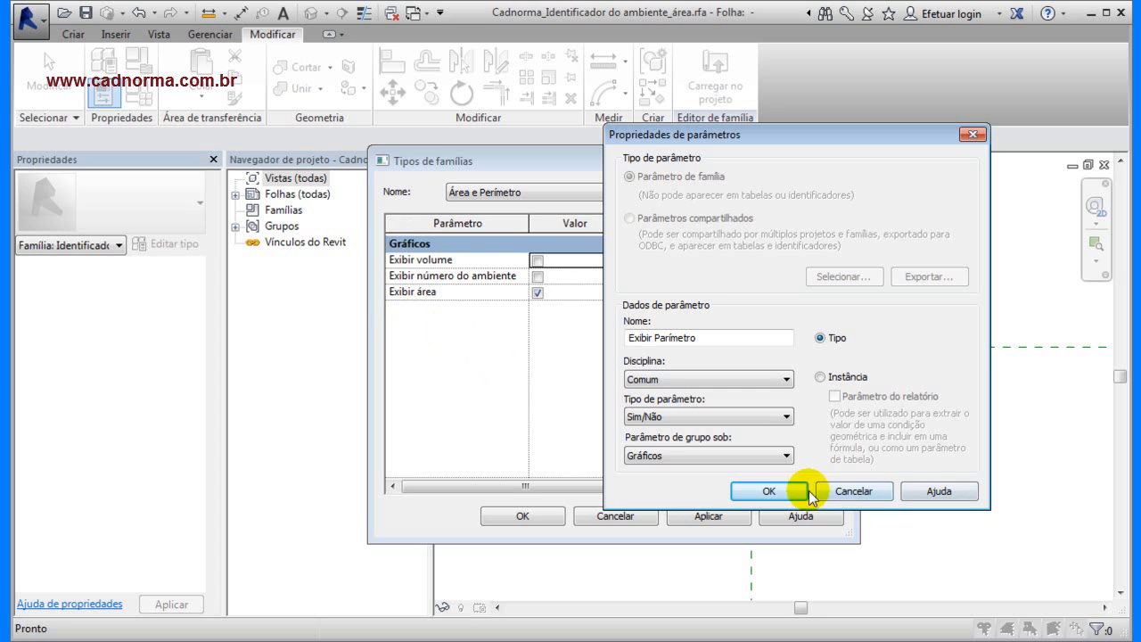
{"action": "left_click", "coordinate": [766, 490]}
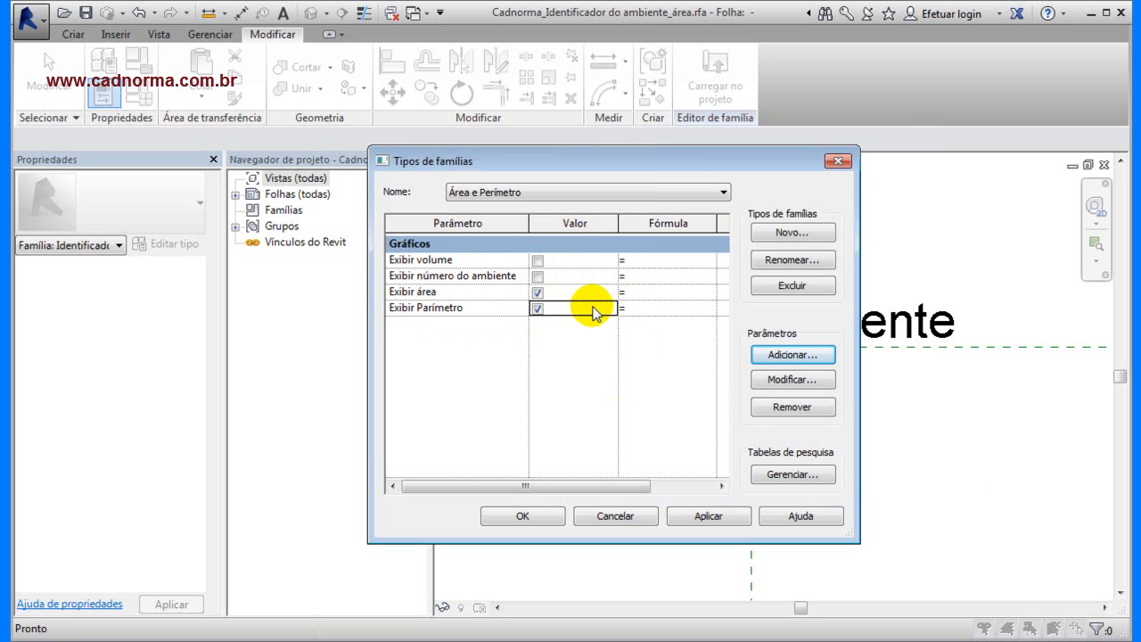
{"action": "left_click", "coordinate": [706, 517]}
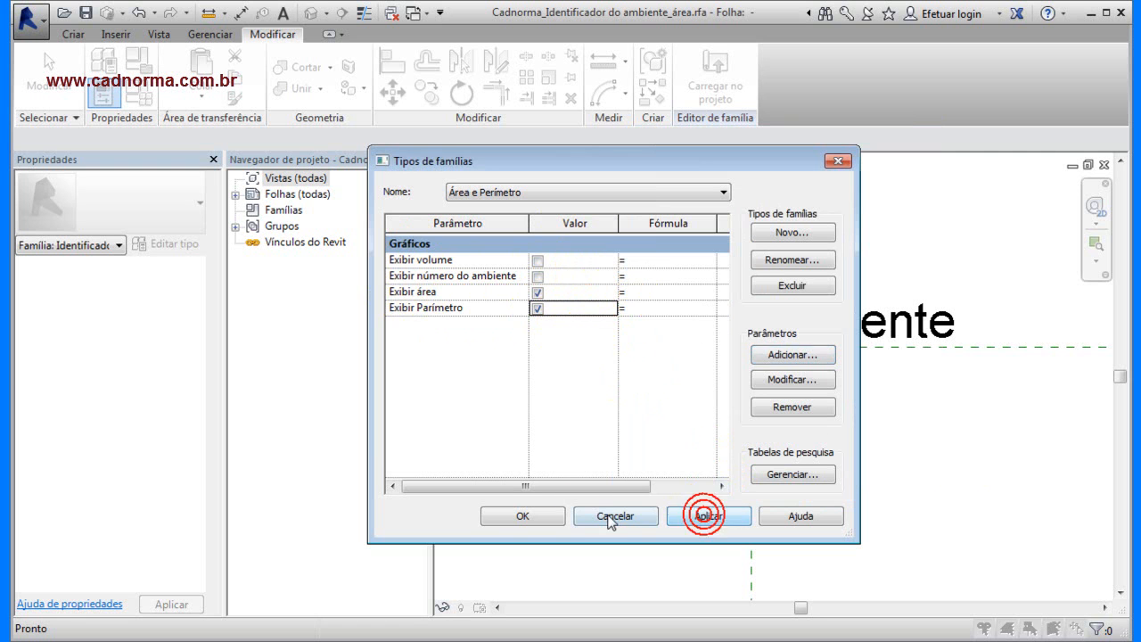
{"action": "left_click", "coordinate": [523, 517]}
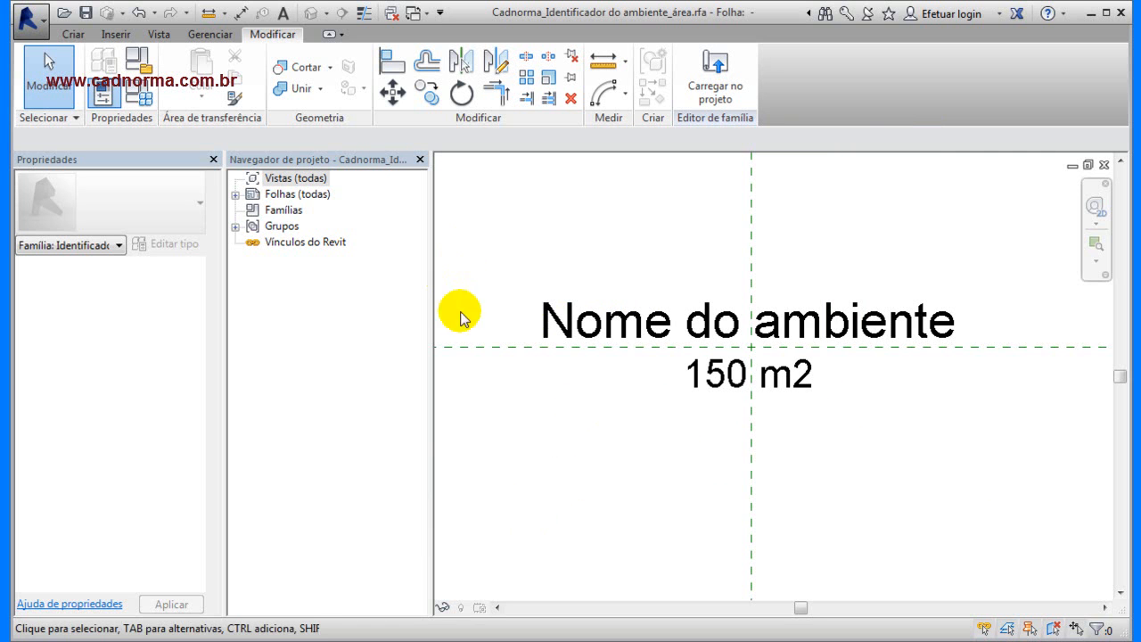
Check the Identificador de ambiente type's settings, then enable Exibir número do ambiente for the Área e Perímetro type and apply it.
{"action": "left_click", "coordinate": [140, 100]}
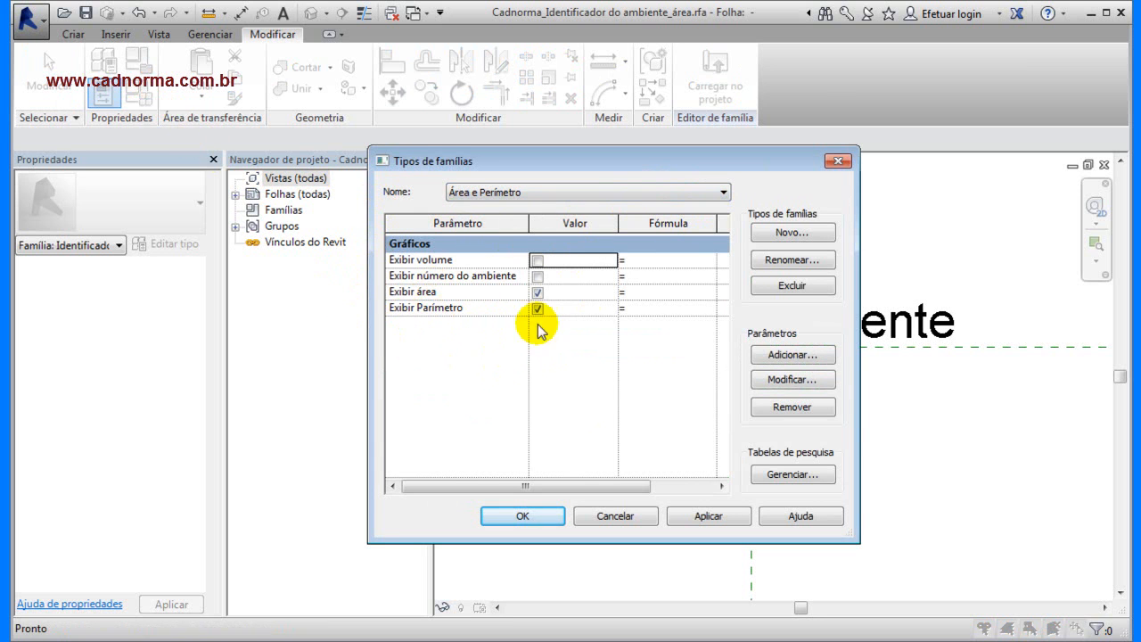
{"action": "left_click", "coordinate": [724, 193]}
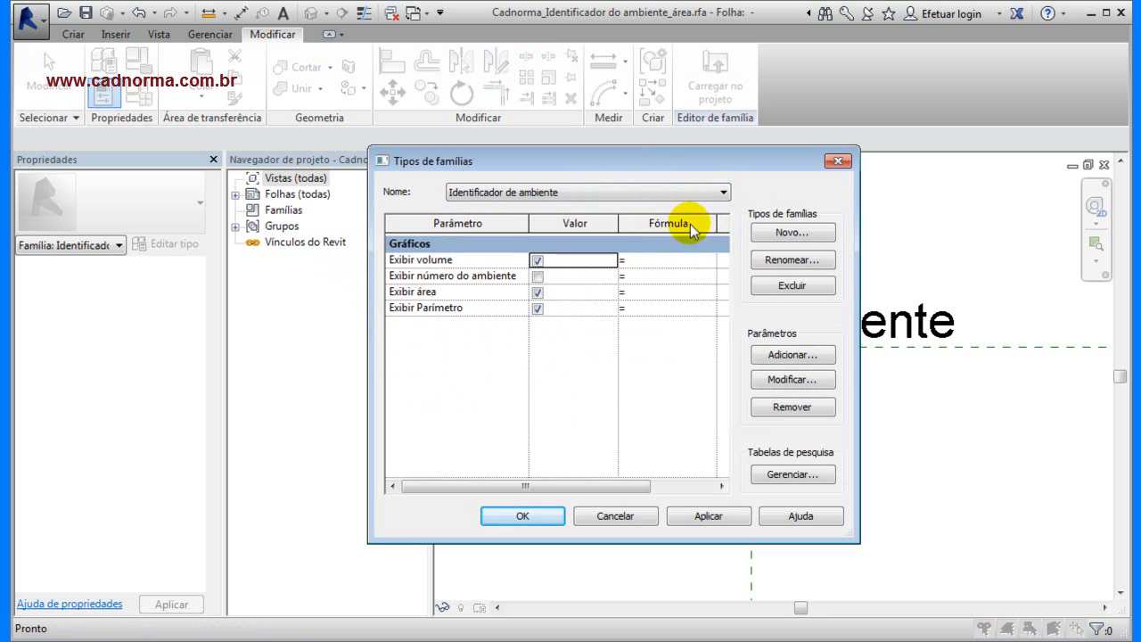
{"action": "left_click", "coordinate": [723, 195]}
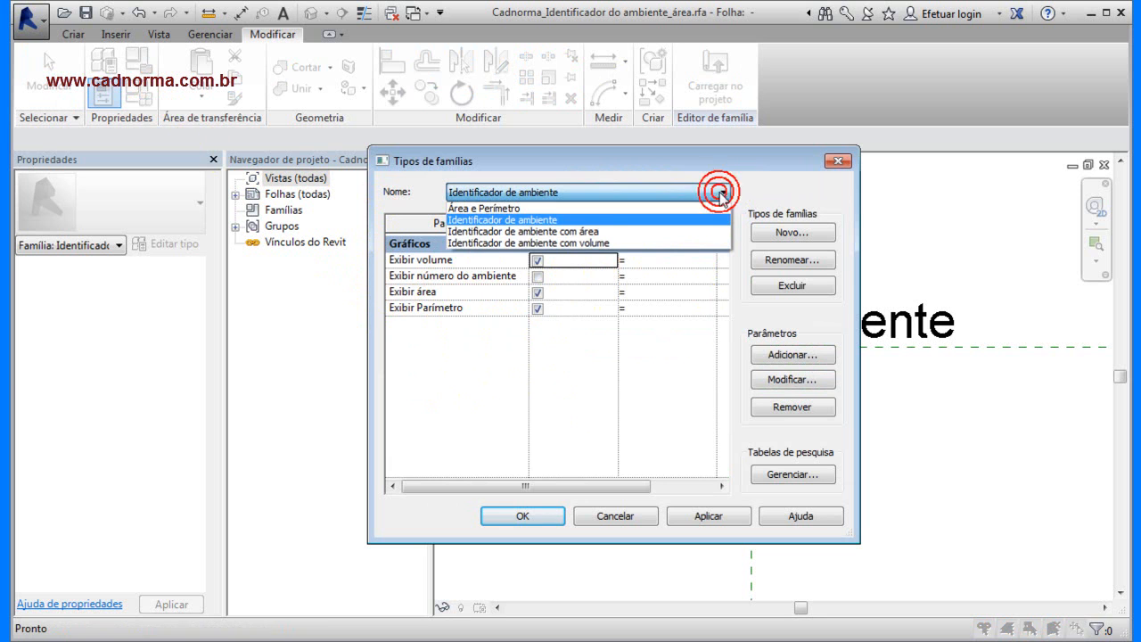
{"action": "left_click", "coordinate": [630, 208]}
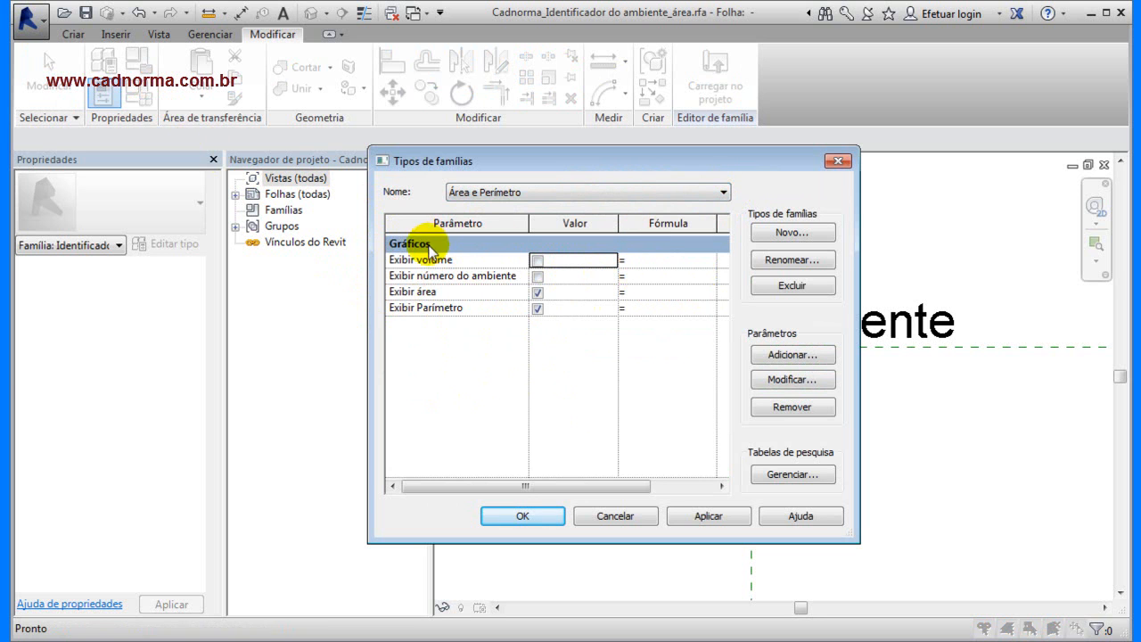
{"action": "left_click", "coordinate": [538, 277]}
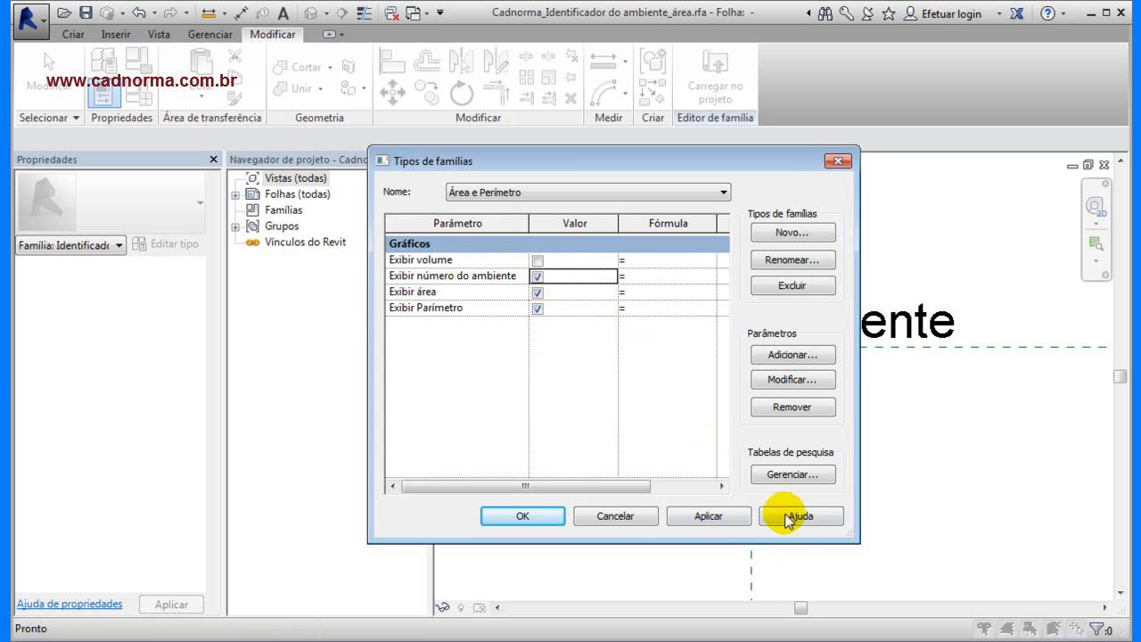
{"action": "left_click", "coordinate": [709, 517]}
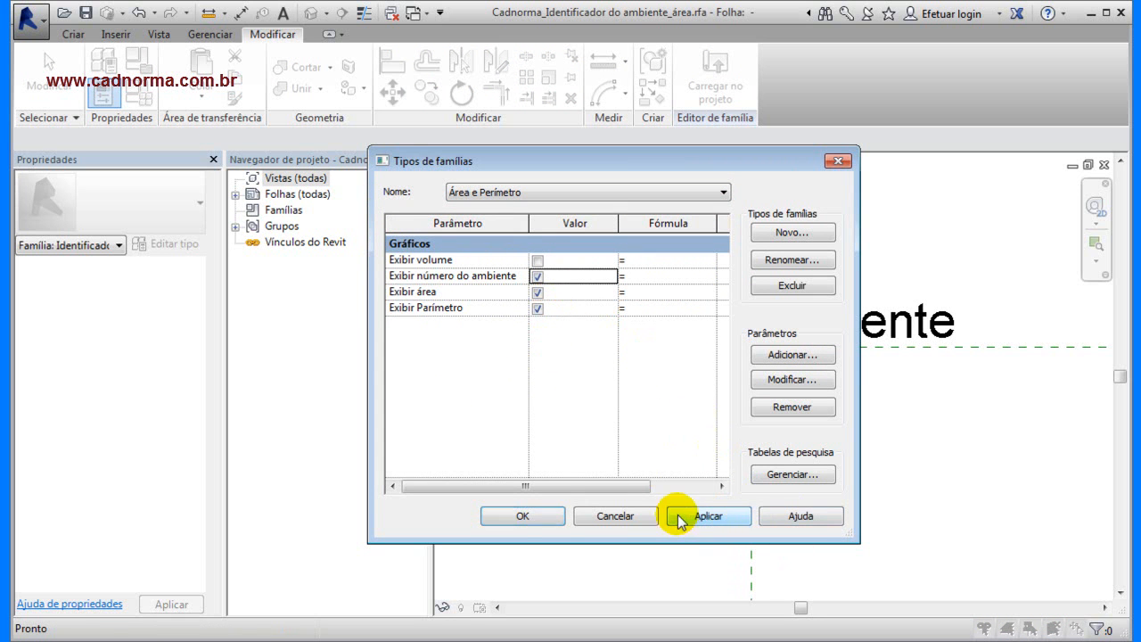
{"action": "left_click", "coordinate": [535, 517]}
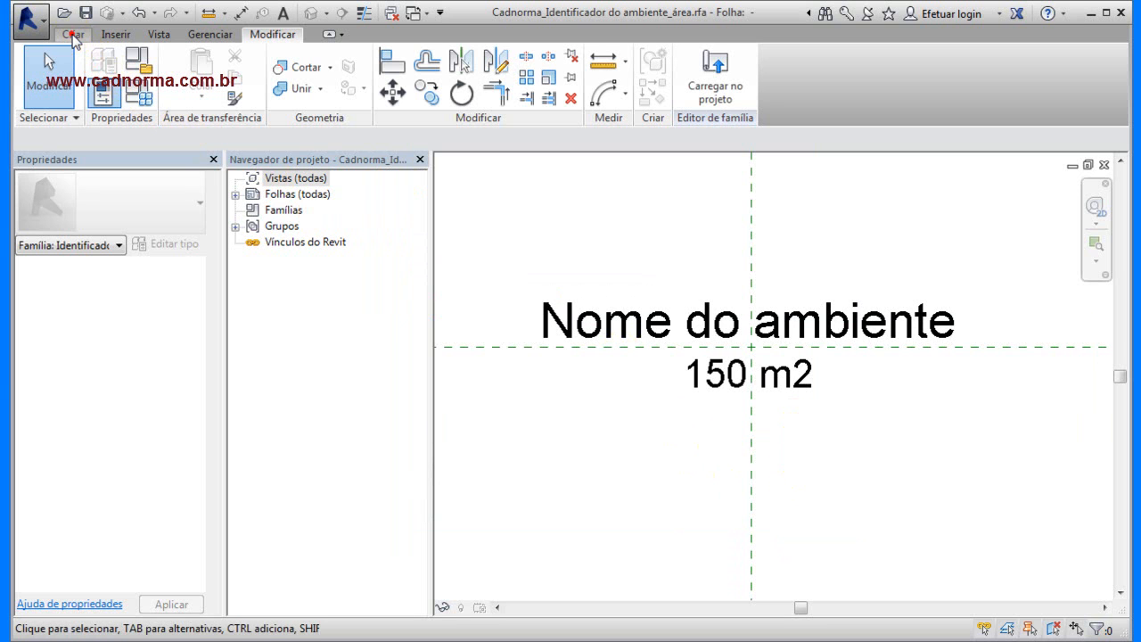
Place a 2 mm label below the area label using the Perímetro parameter, with "Perímetro" as its sample value.
{"action": "left_click", "coordinate": [73, 38]}
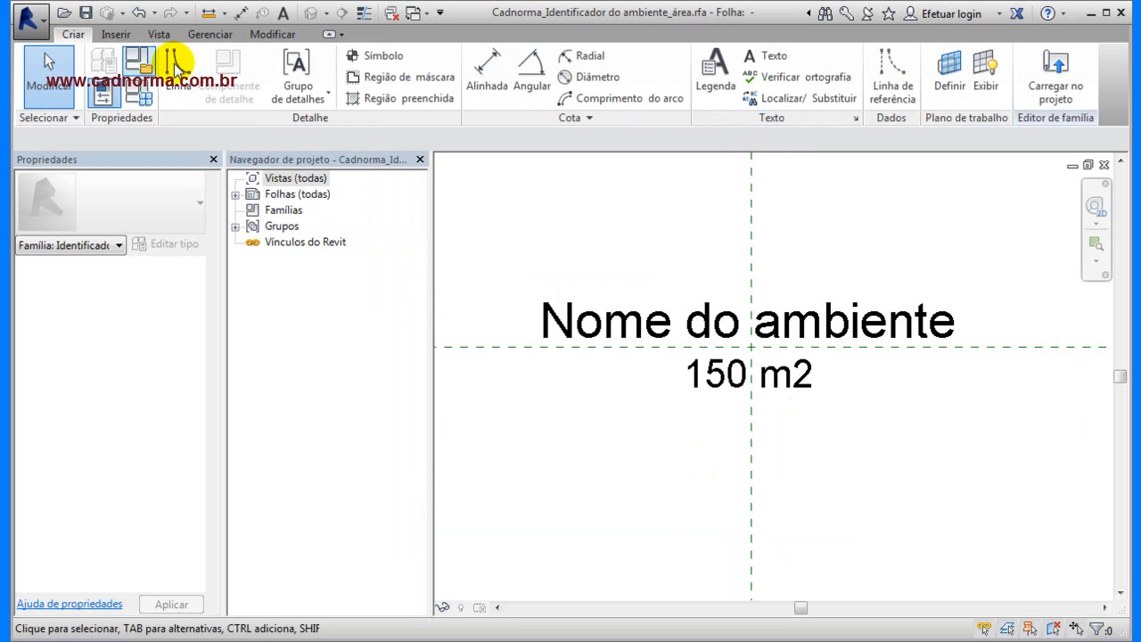
{"action": "left_click", "coordinate": [720, 79]}
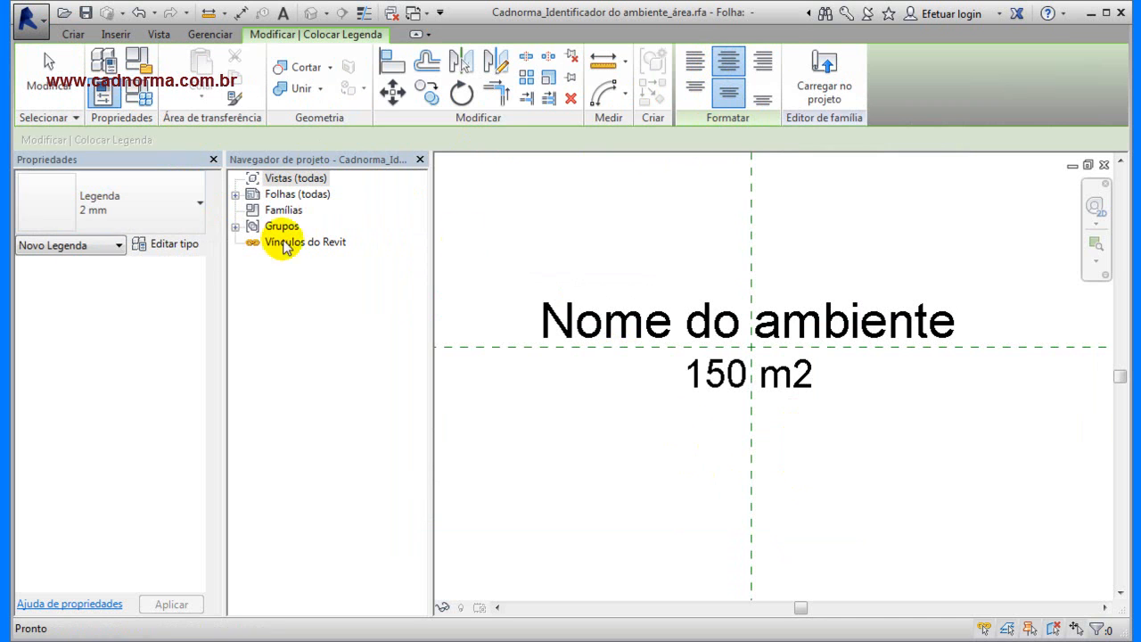
{"action": "left_click", "coordinate": [749, 433]}
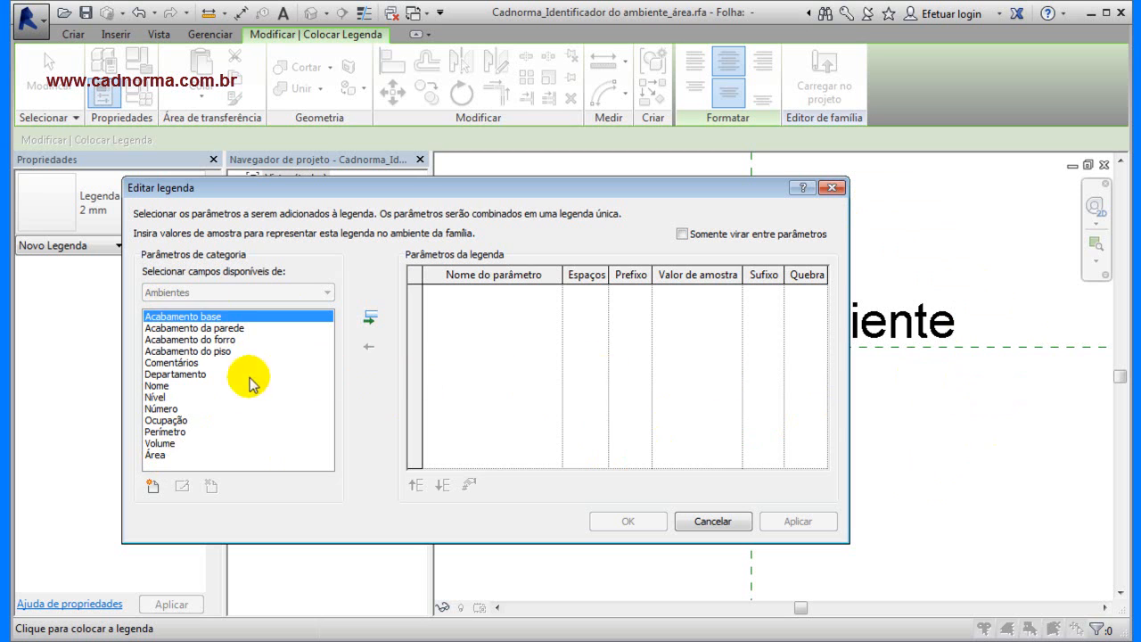
{"action": "left_click", "coordinate": [164, 432]}
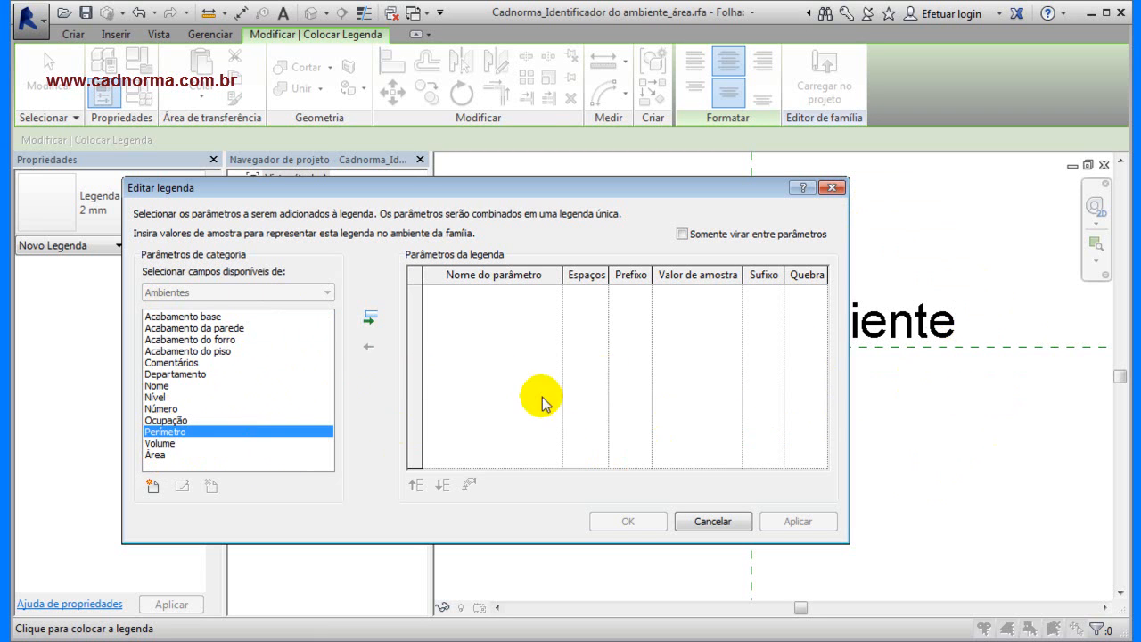
{"action": "left_click", "coordinate": [369, 317]}
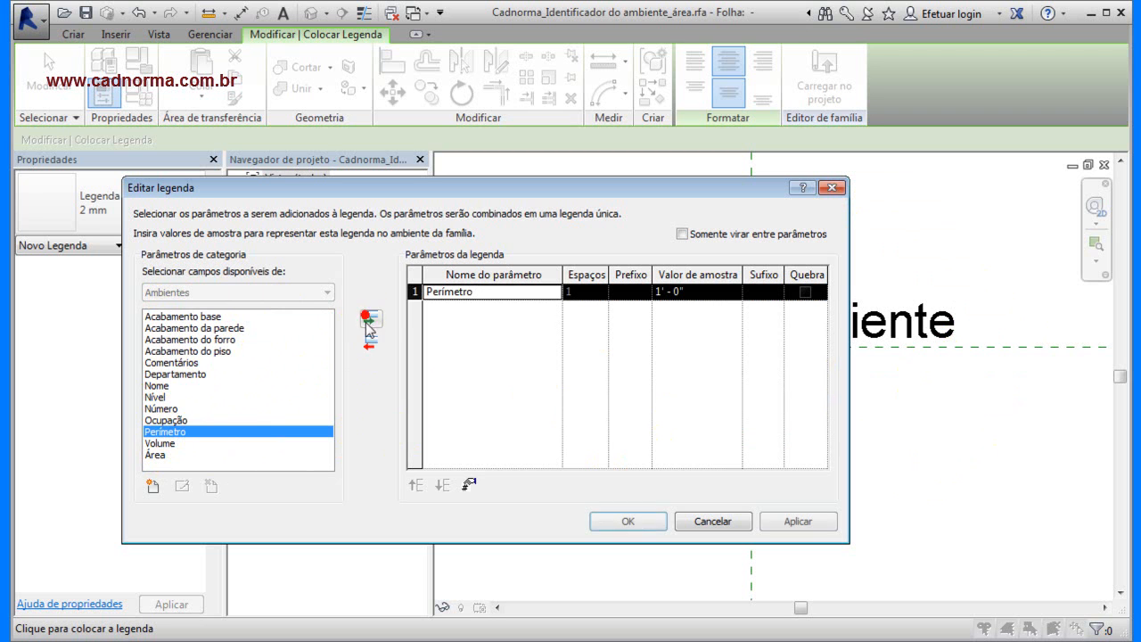
{"action": "left_click", "coordinate": [677, 293]}
{"action": "left_click_drag", "start_coordinate": [709, 291], "coordinate": [658, 293]}
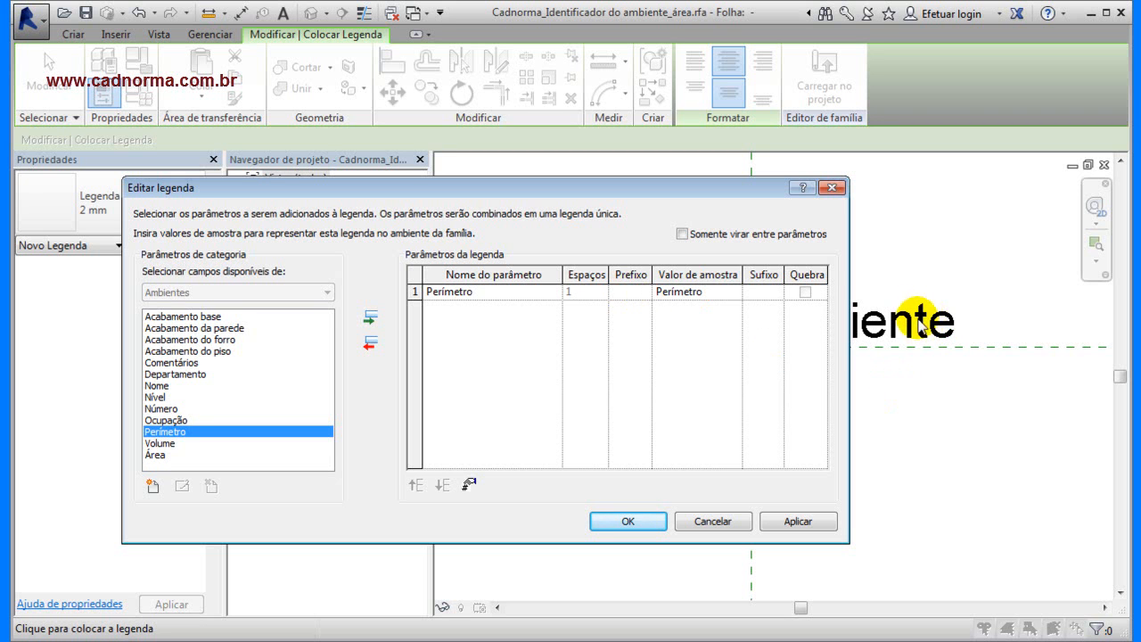
{"action": "left_click", "coordinate": [797, 520]}
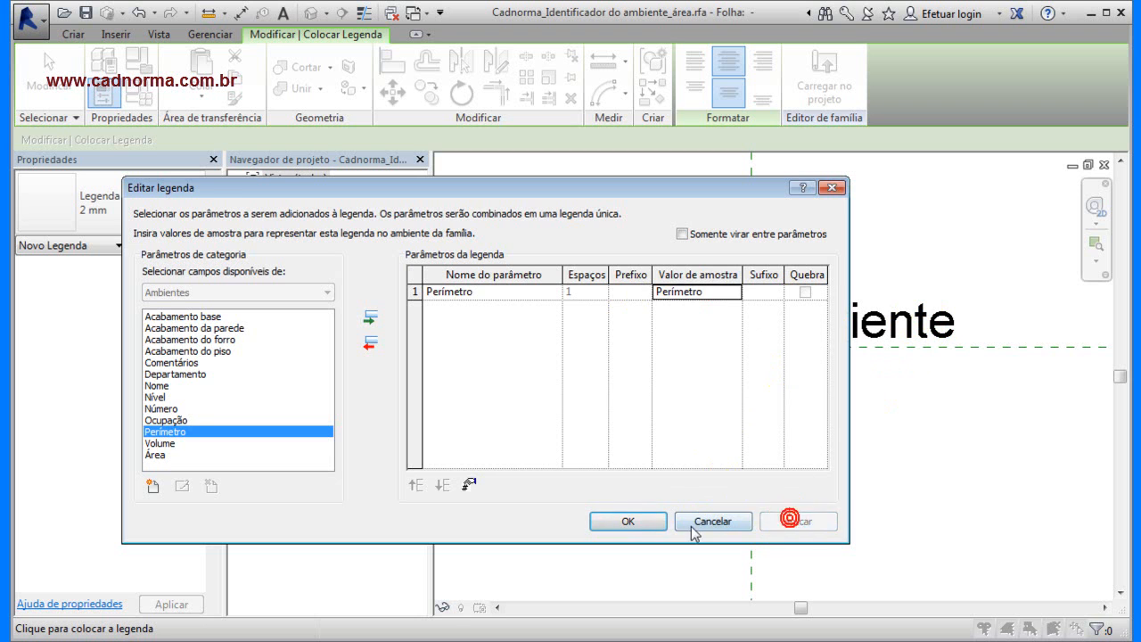
{"action": "left_click", "coordinate": [627, 521]}
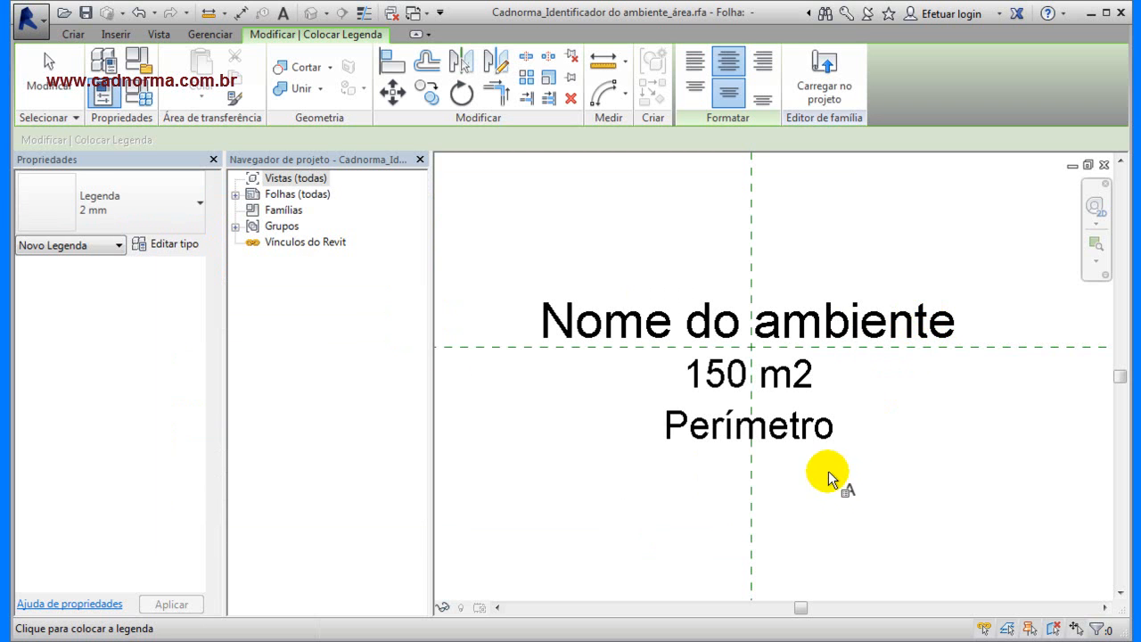
Move the Perímetro label up slightly so it sits closer beneath the area label.
{"action": "left_click", "coordinate": [49, 76]}
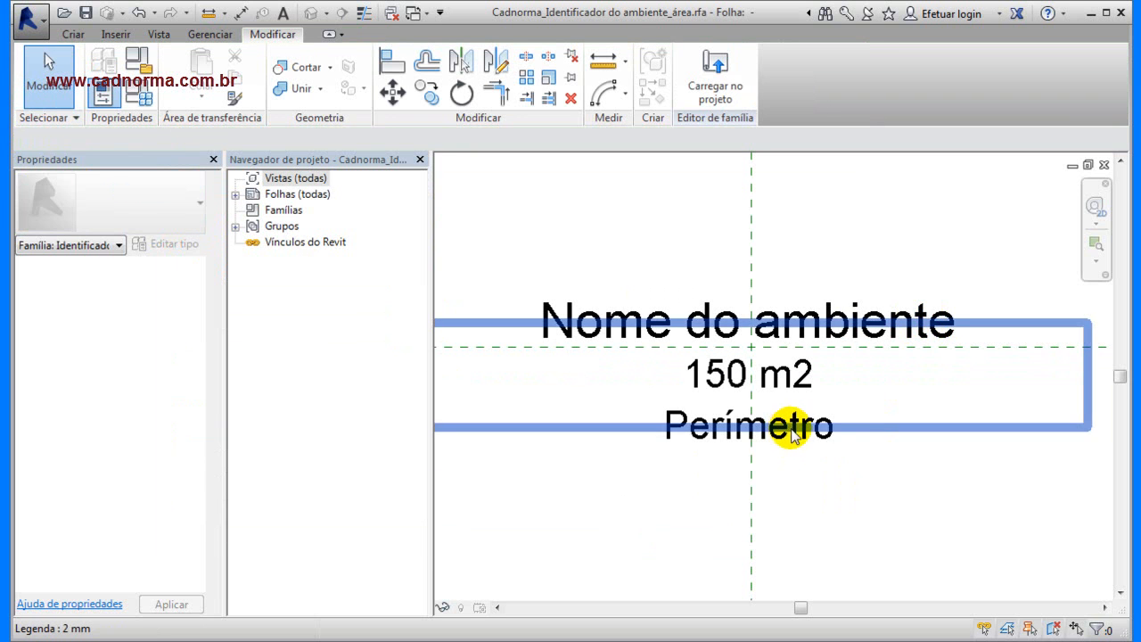
{"action": "left_click", "coordinate": [794, 437]}
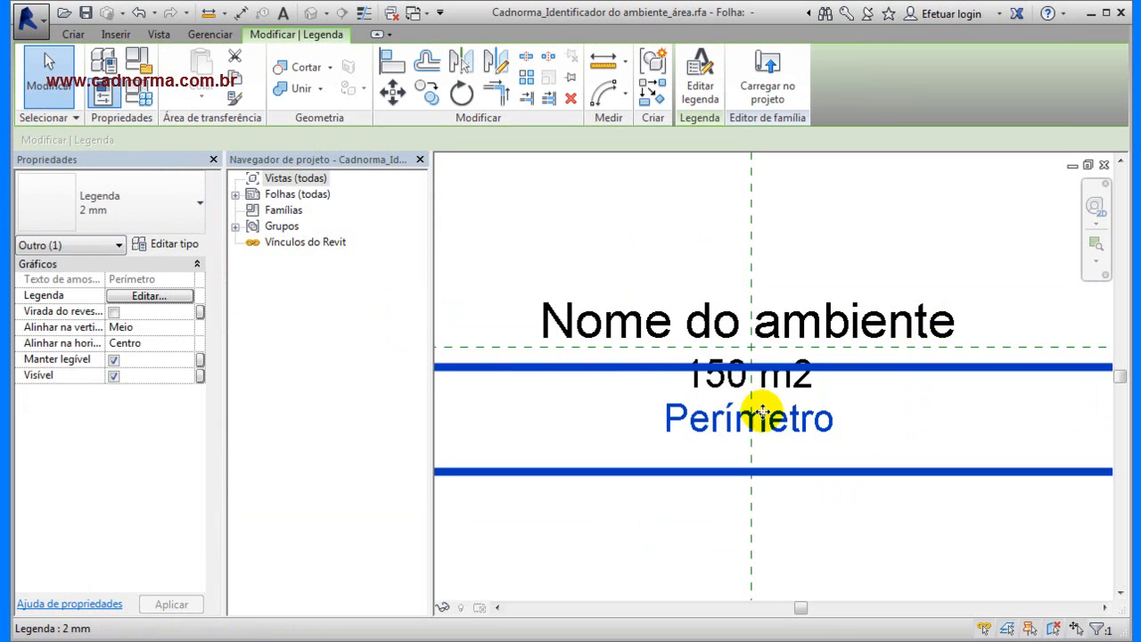
{"action": "left_click", "coordinate": [814, 505]}
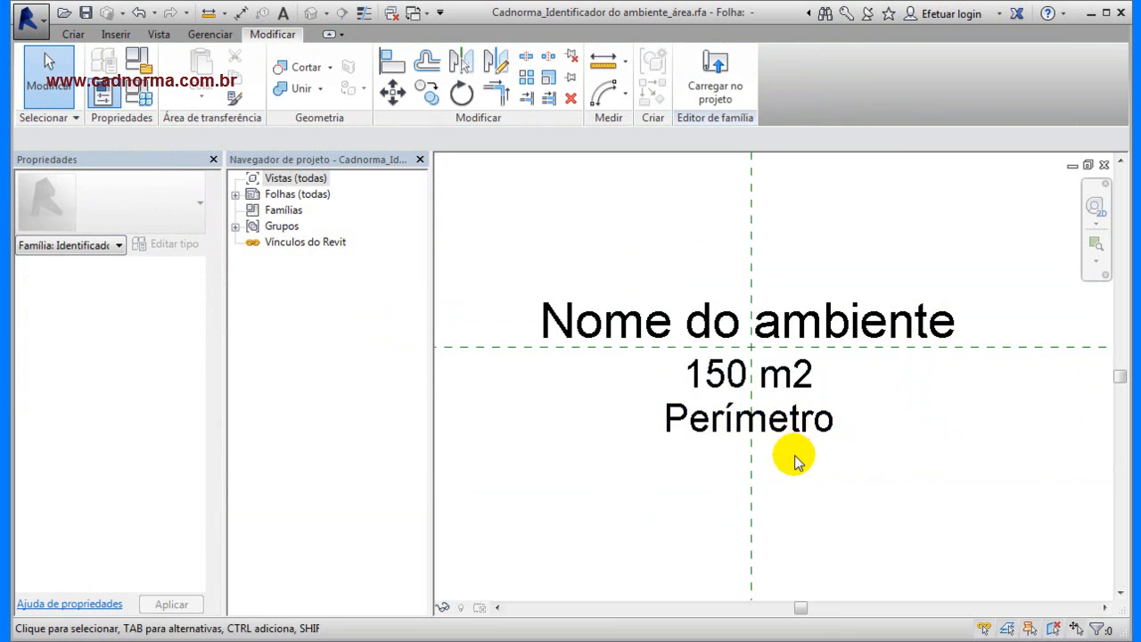
Associate the Perímetro label's Visível property with the Exibir Parímetro family parameter.
{"action": "left_click", "coordinate": [755, 445]}
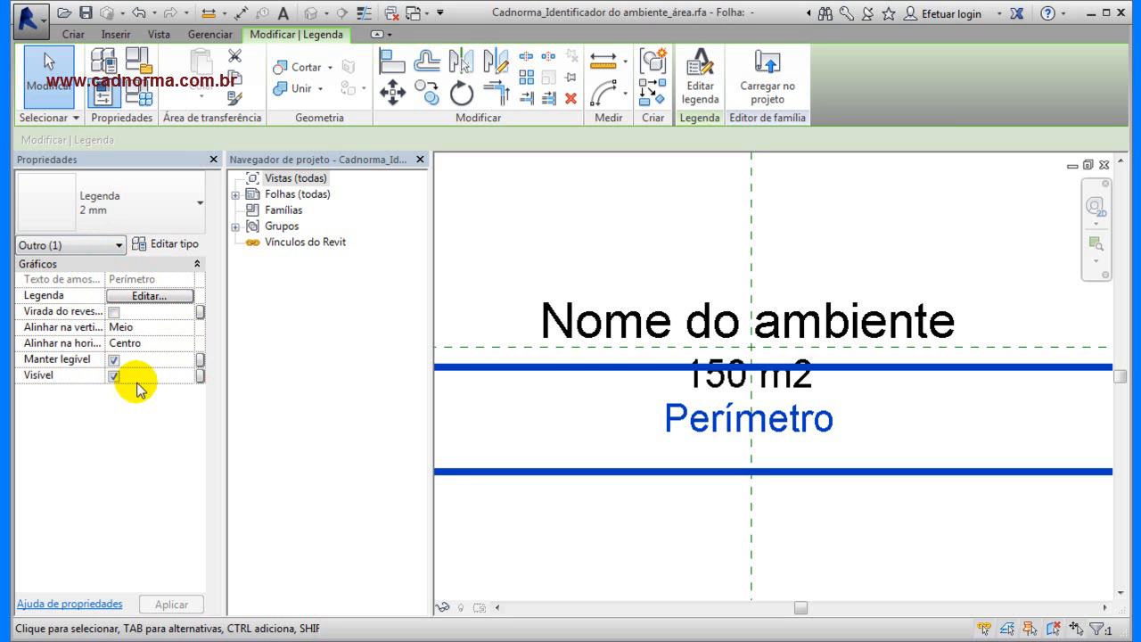
{"action": "left_click", "coordinate": [201, 377]}
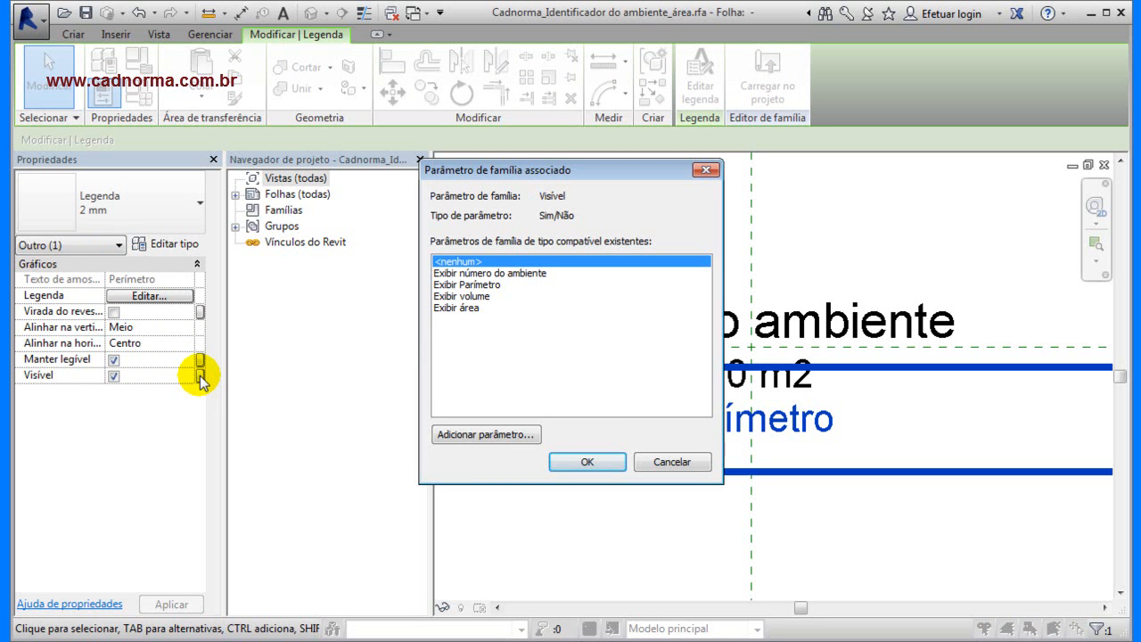
{"action": "left_click", "coordinate": [484, 286]}
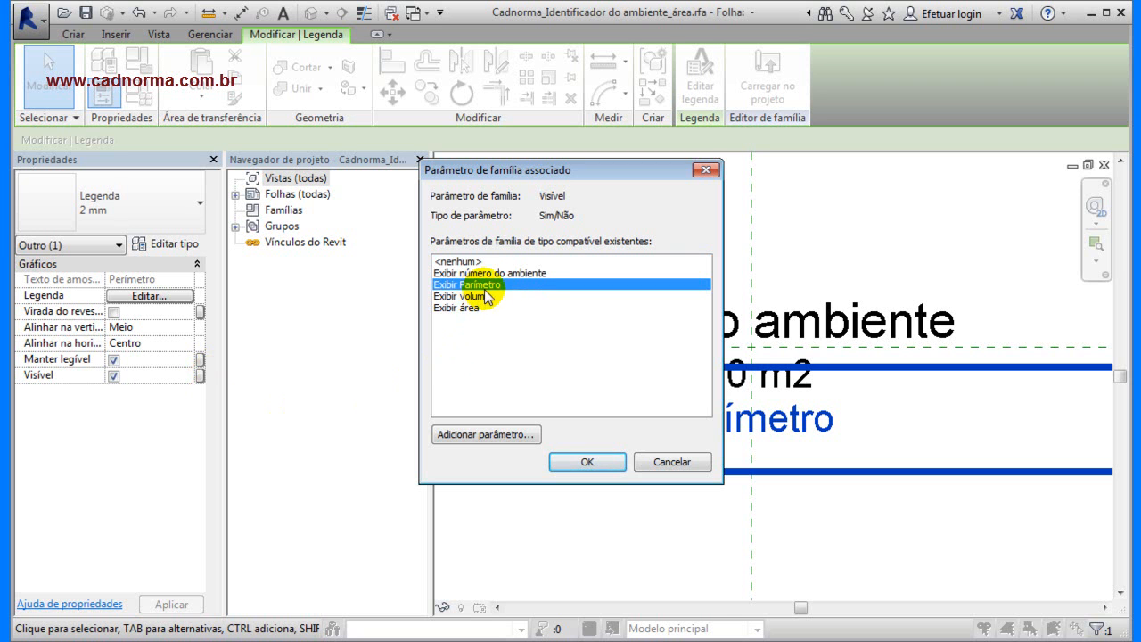
{"action": "left_click", "coordinate": [587, 462]}
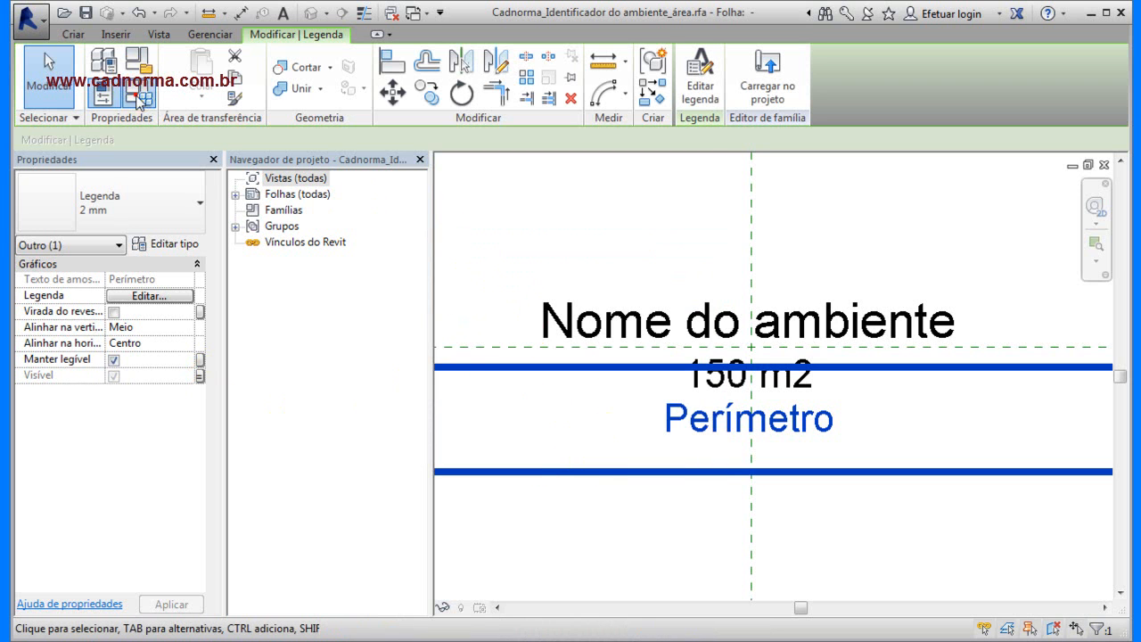
Correct the Exibir Parímetro parameter's name to "Exibir Perímetro" and apply the family type changes.
{"action": "left_click", "coordinate": [138, 100]}
{"action": "left_click", "coordinate": [456, 310]}
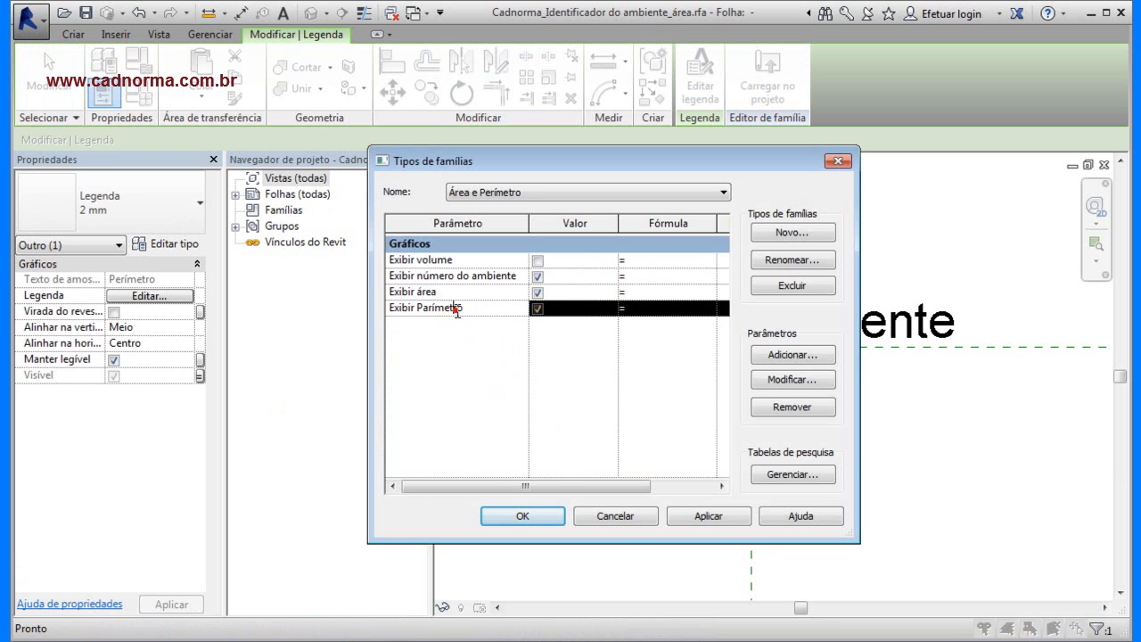
{"action": "left_click", "coordinate": [780, 381]}
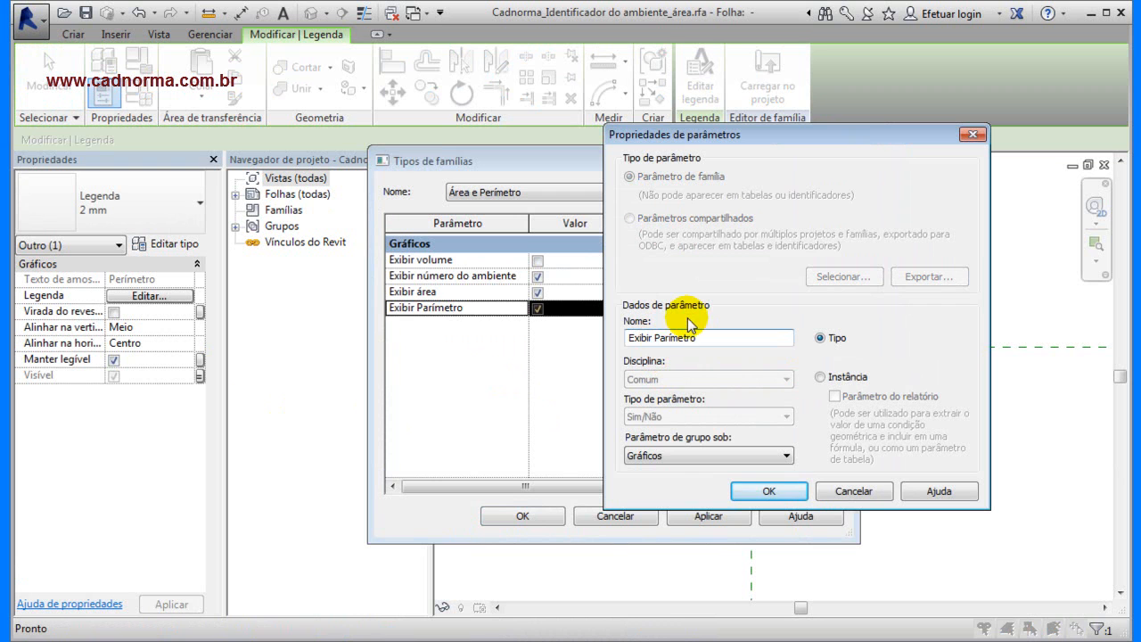
{"action": "left_click", "coordinate": [788, 490]}
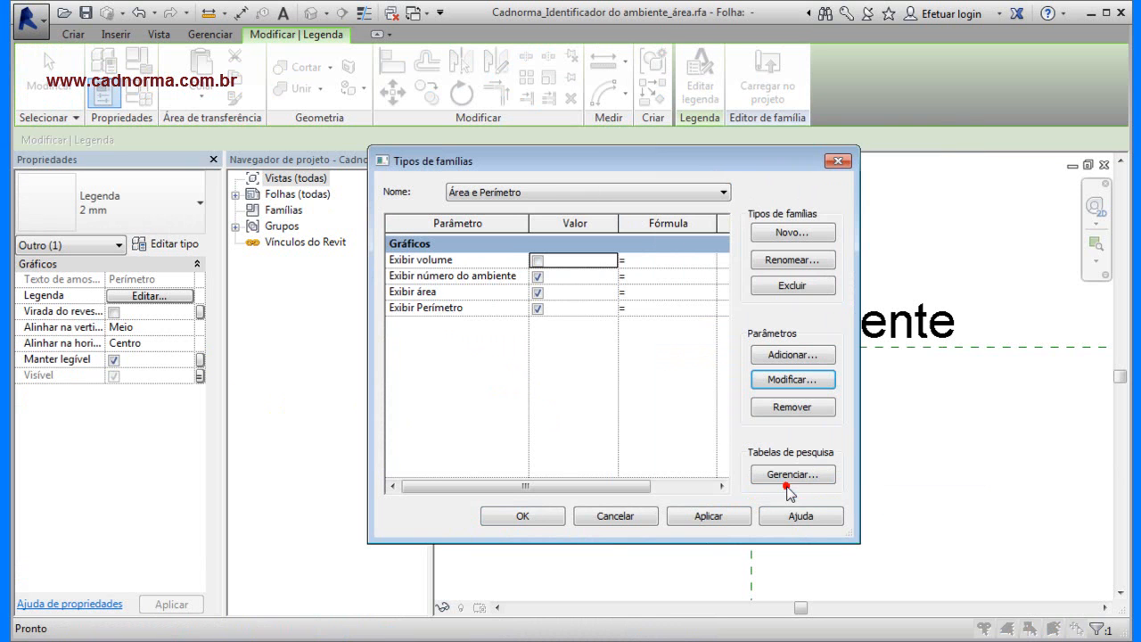
{"action": "left_click", "coordinate": [706, 515]}
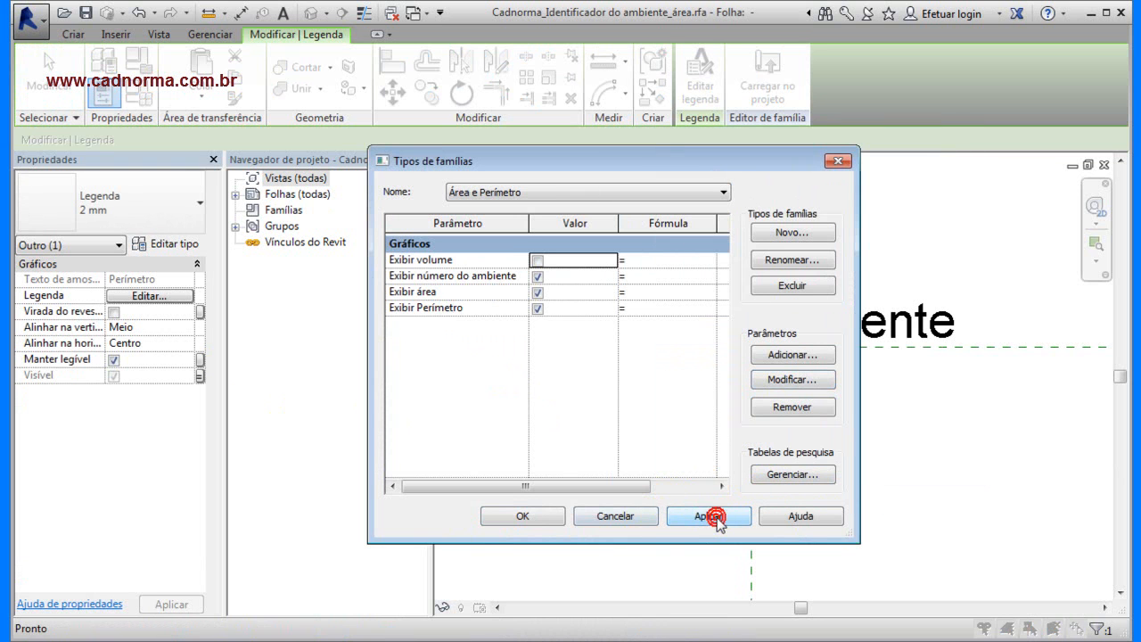
{"action": "left_click", "coordinate": [522, 516]}
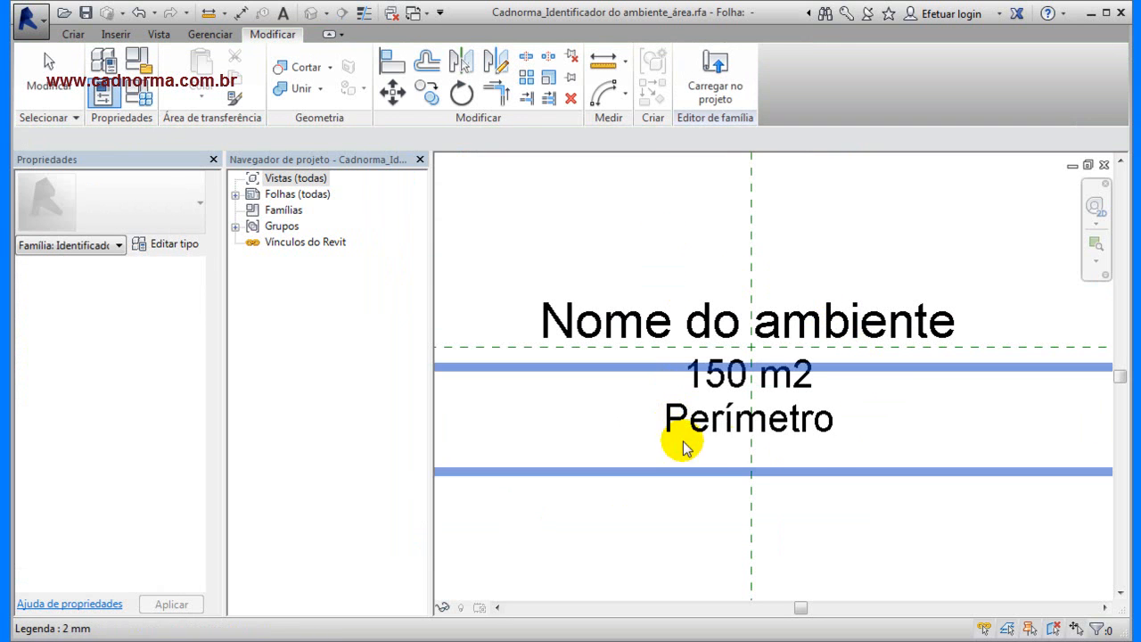
Check which family parameter the Perímetro label's Visível property is associated with.
{"action": "left_click", "coordinate": [743, 440]}
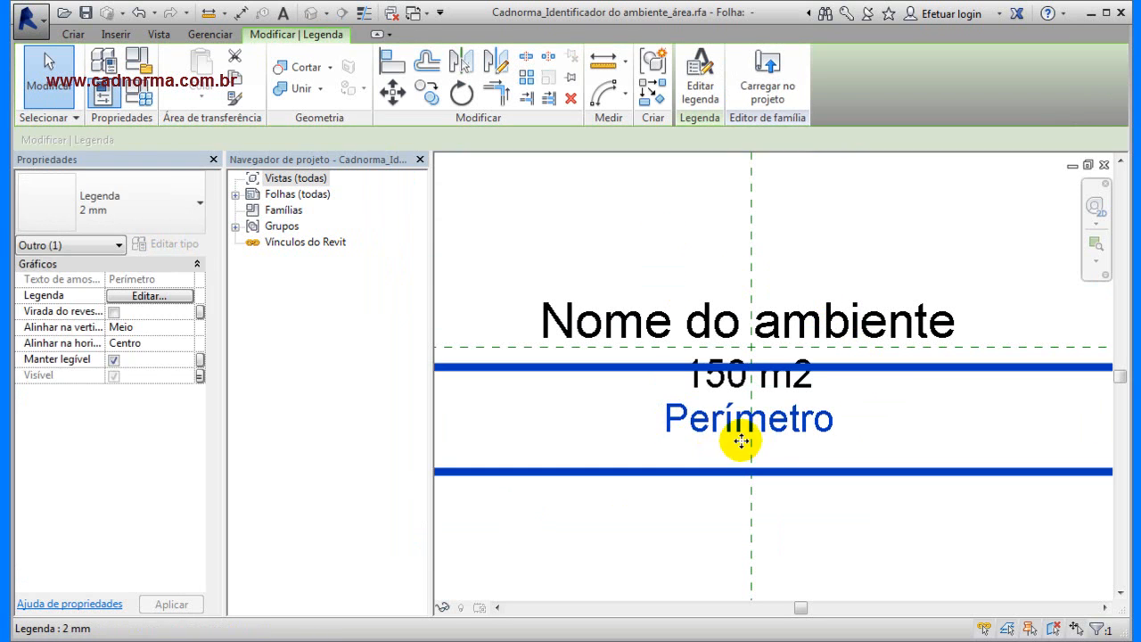
{"action": "left_click", "coordinate": [199, 376]}
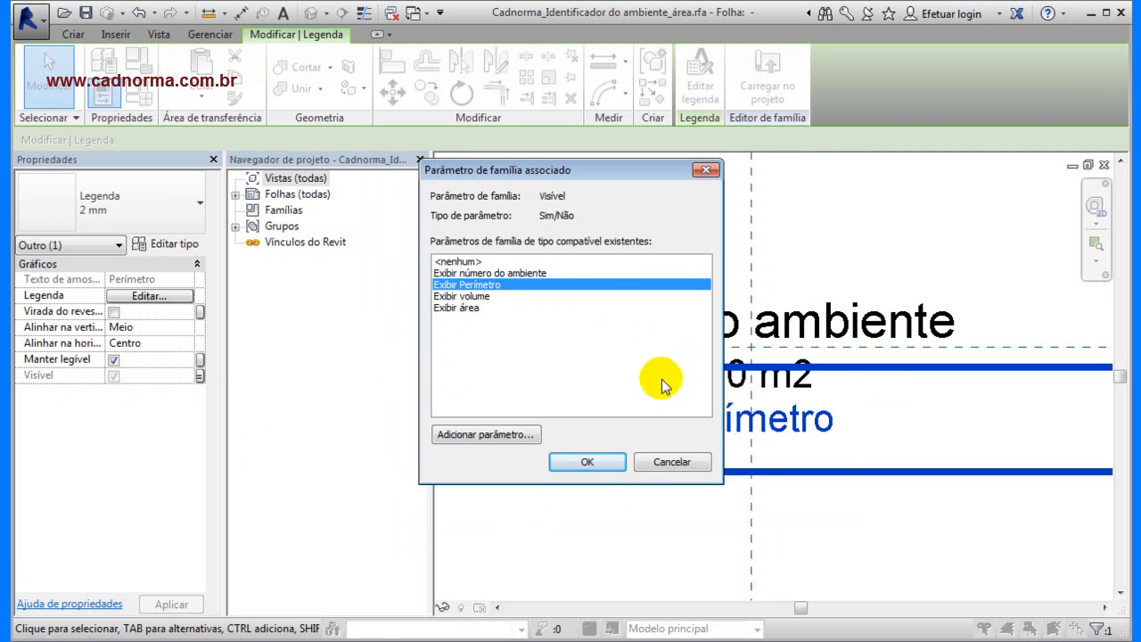
{"action": "left_click", "coordinate": [586, 462]}
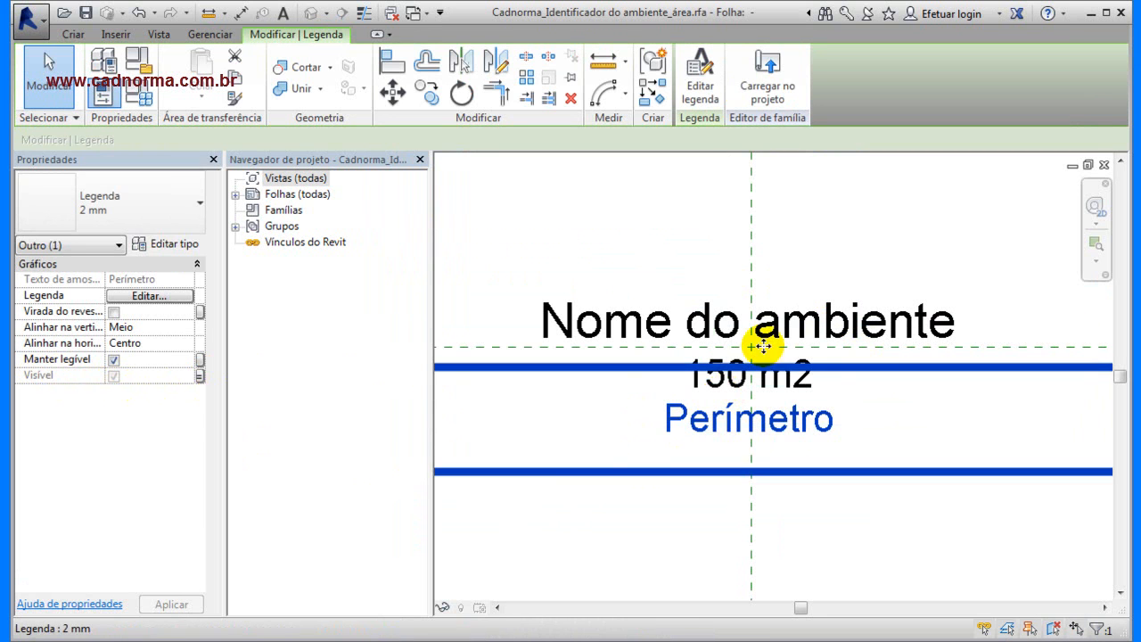
Check which family parameter the area label's Manter legível property is associated with, leaving the association as it is.
{"action": "left_click", "coordinate": [662, 198]}
{"action": "left_click", "coordinate": [737, 377]}
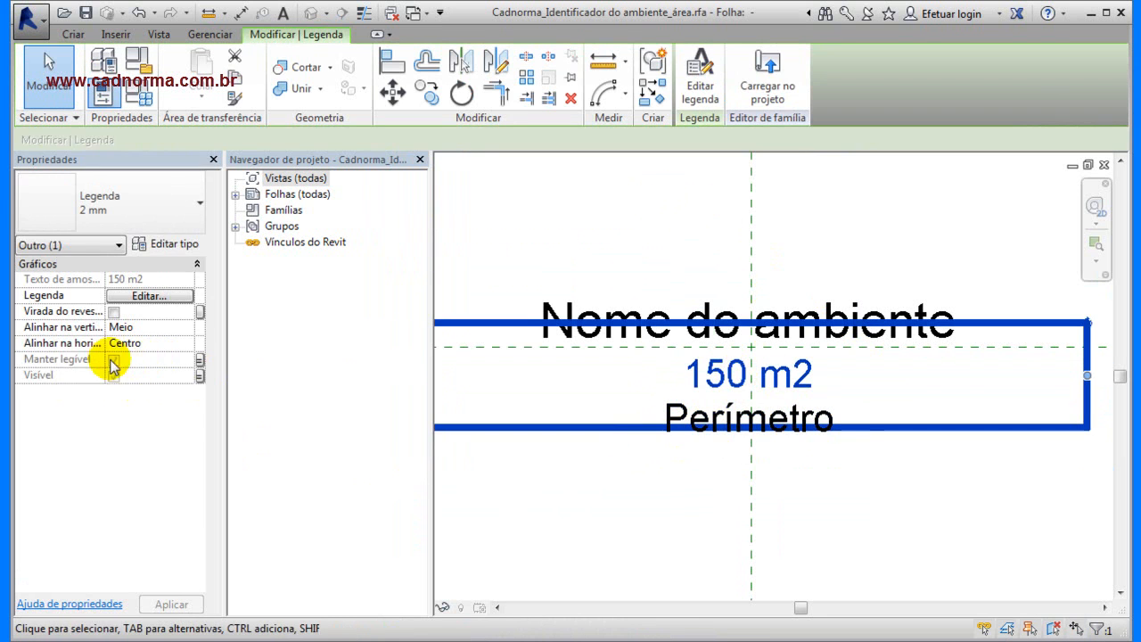
{"action": "left_click", "coordinate": [199, 361]}
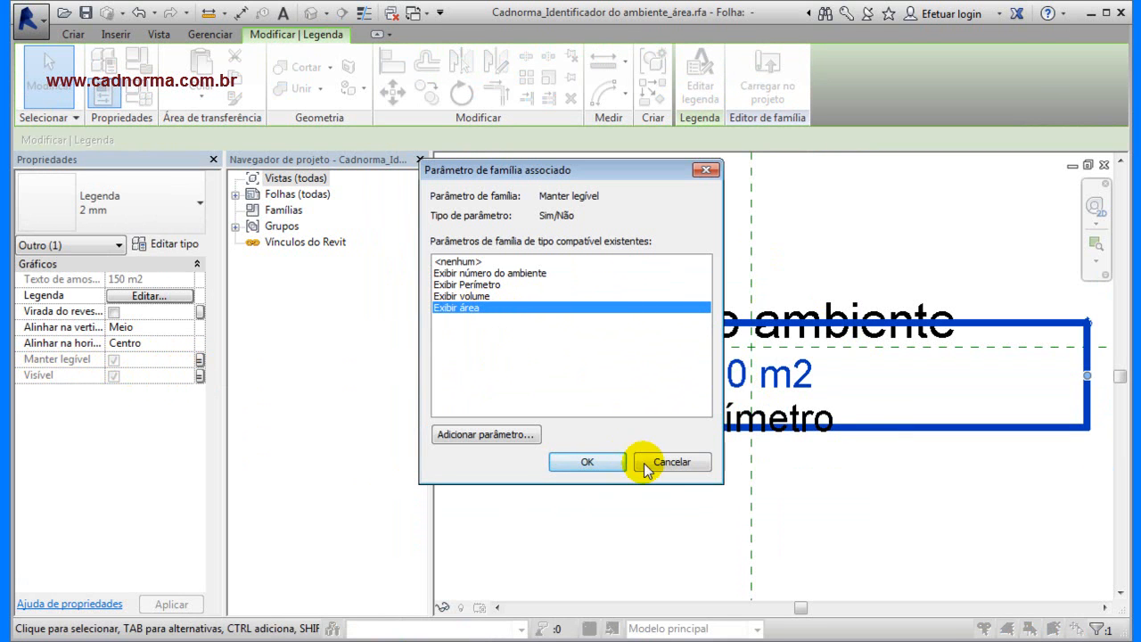
{"action": "left_click", "coordinate": [672, 462]}
{"action": "left_click", "coordinate": [826, 499]}
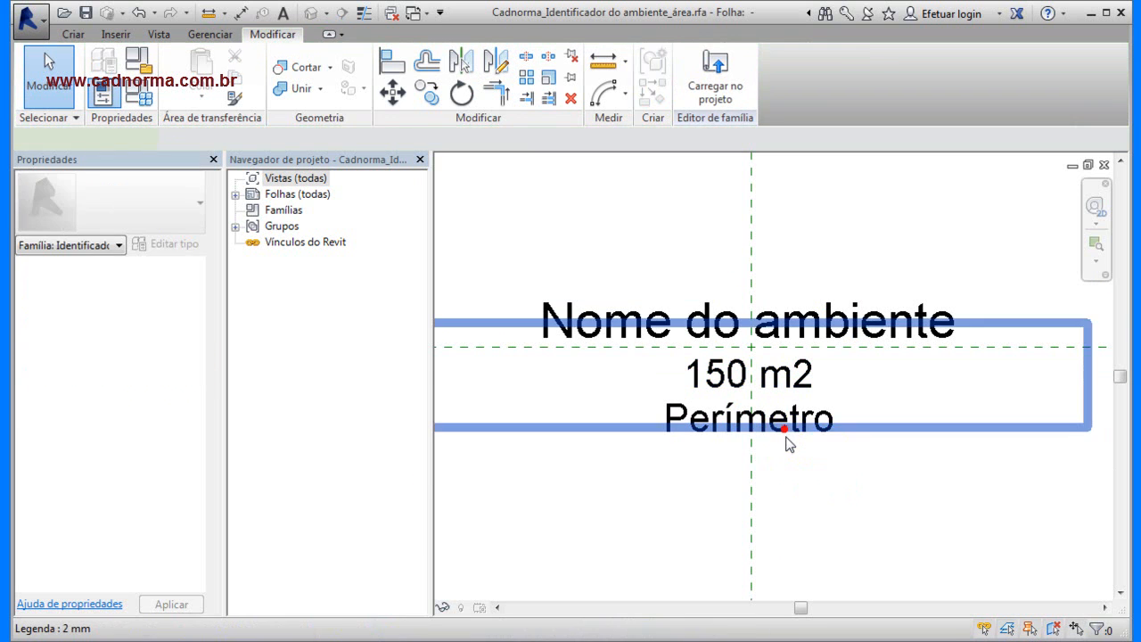
Select the Perímetro label beneath the area label to show its properties.
{"action": "left_click", "coordinate": [794, 435]}
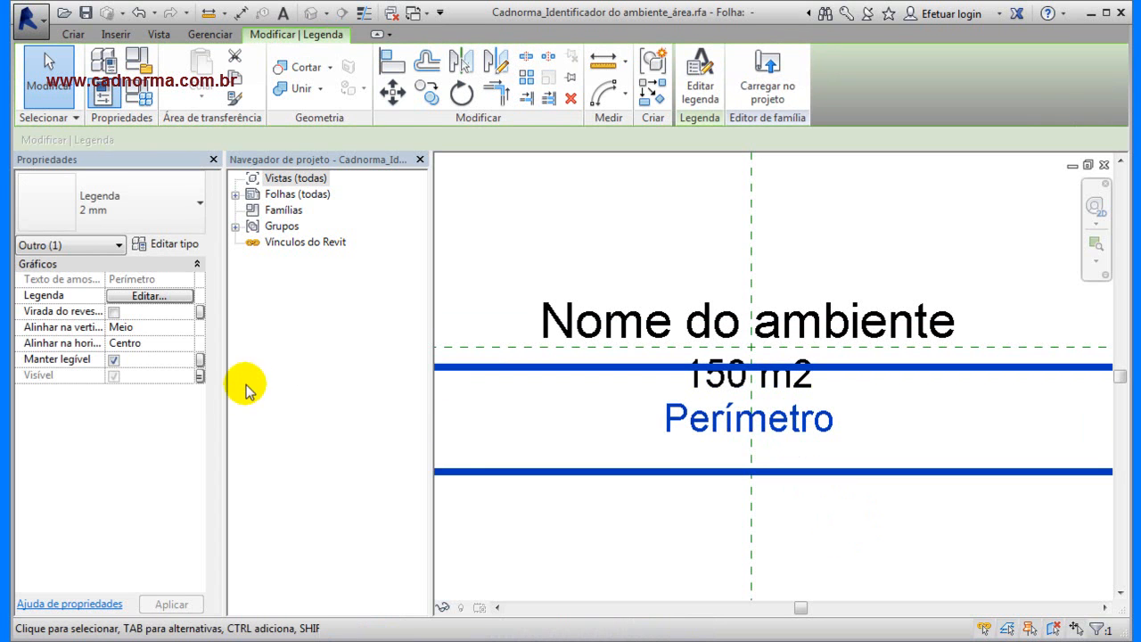